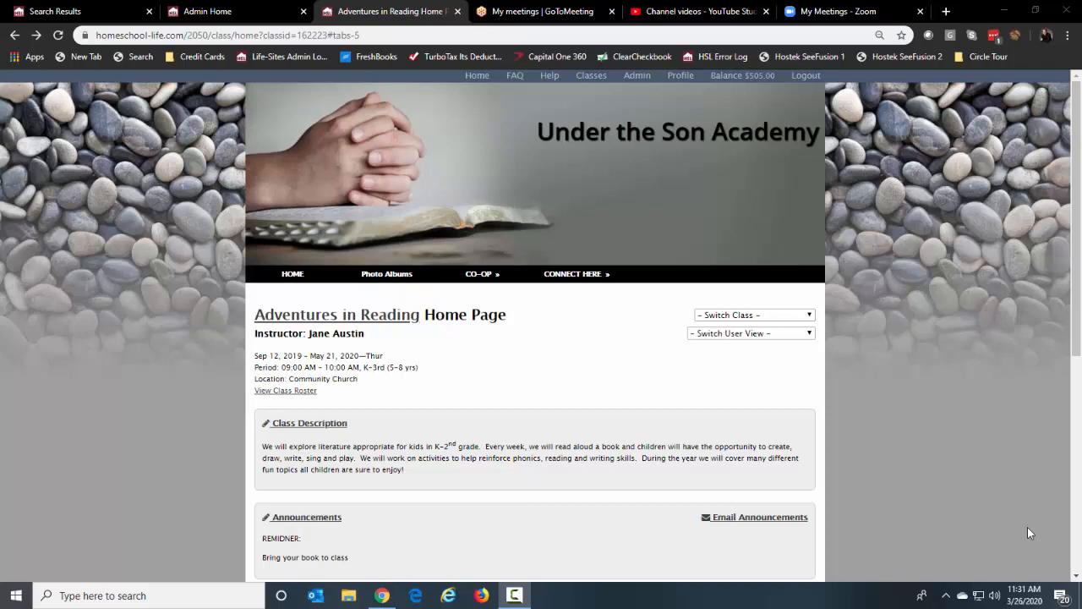
Go to GoToMeeting's My Meetings page and start scheduling a new meeting
click(531, 15)
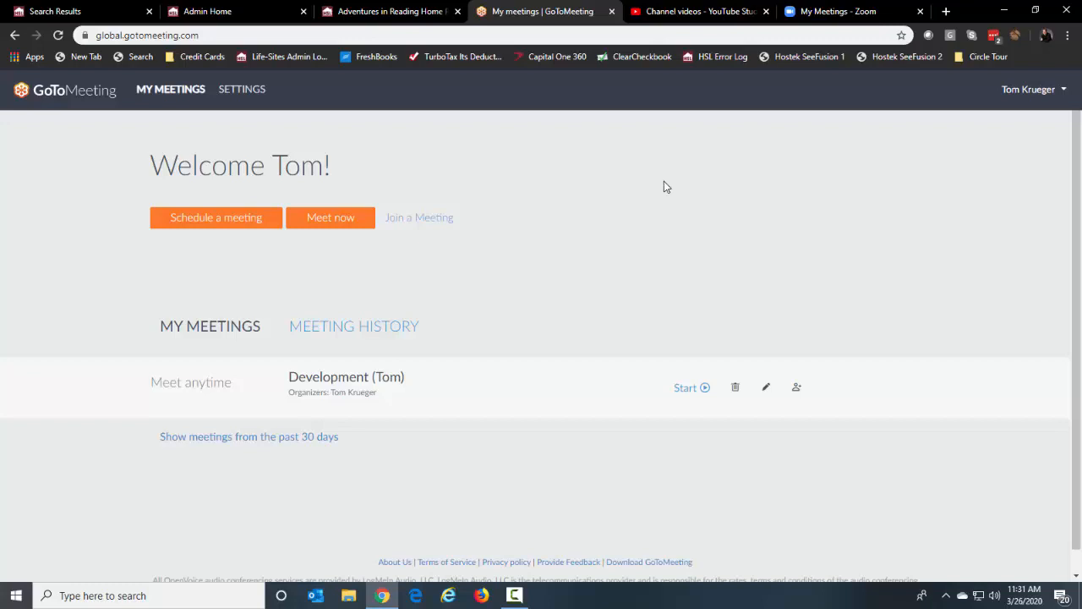
click(225, 223)
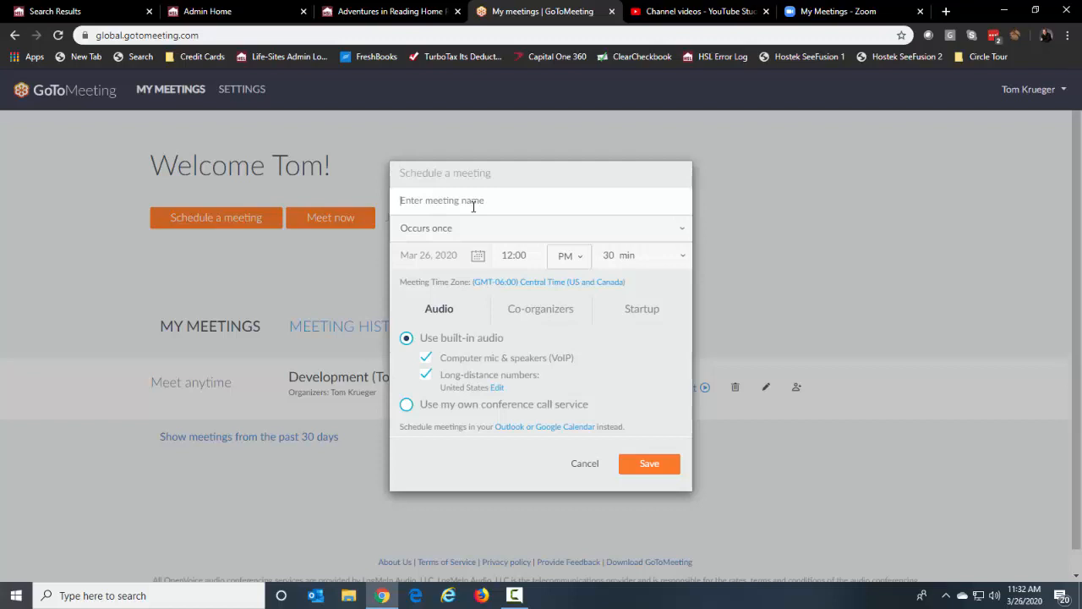
Name the new meeting 'Into to Reading #2'
text(Into to Reading #2)
Schedule it for Apr 6, 2020 at 12:00 PM, 60 minutes long, and save
click(480, 256)
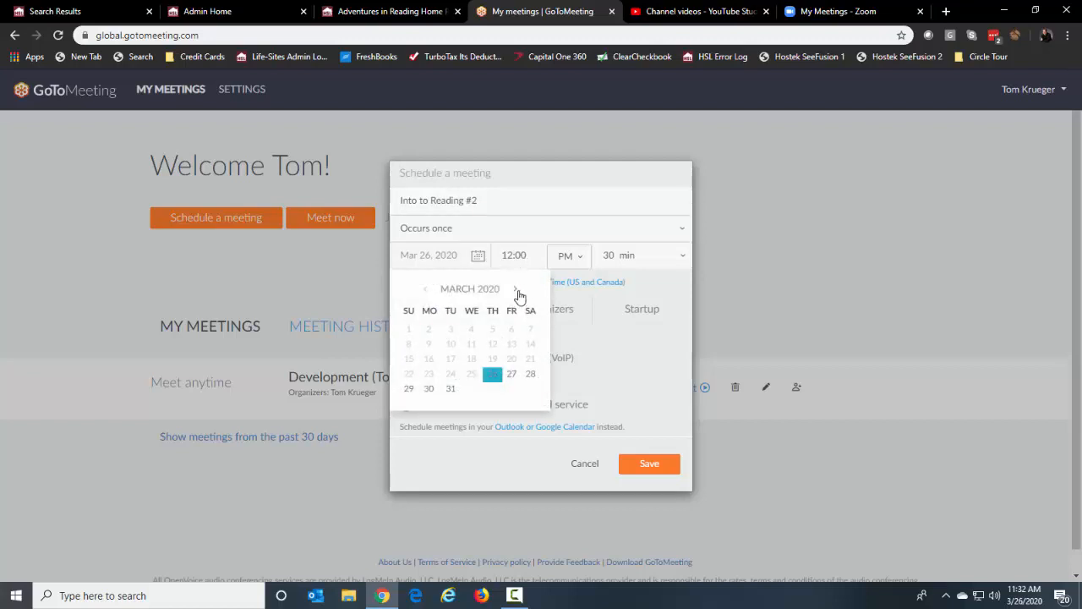
click(514, 291)
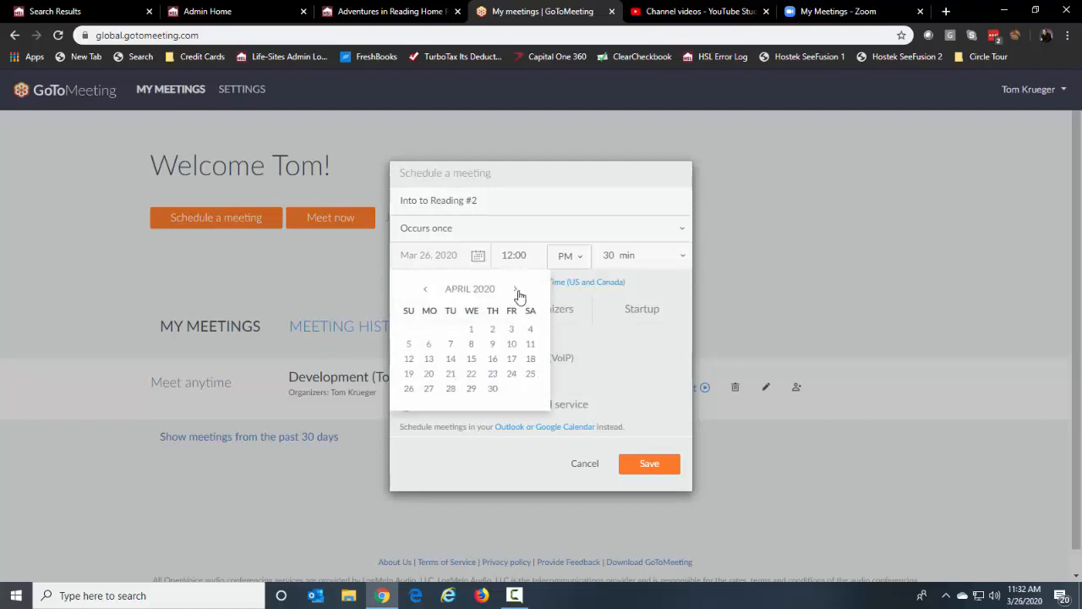
click(429, 344)
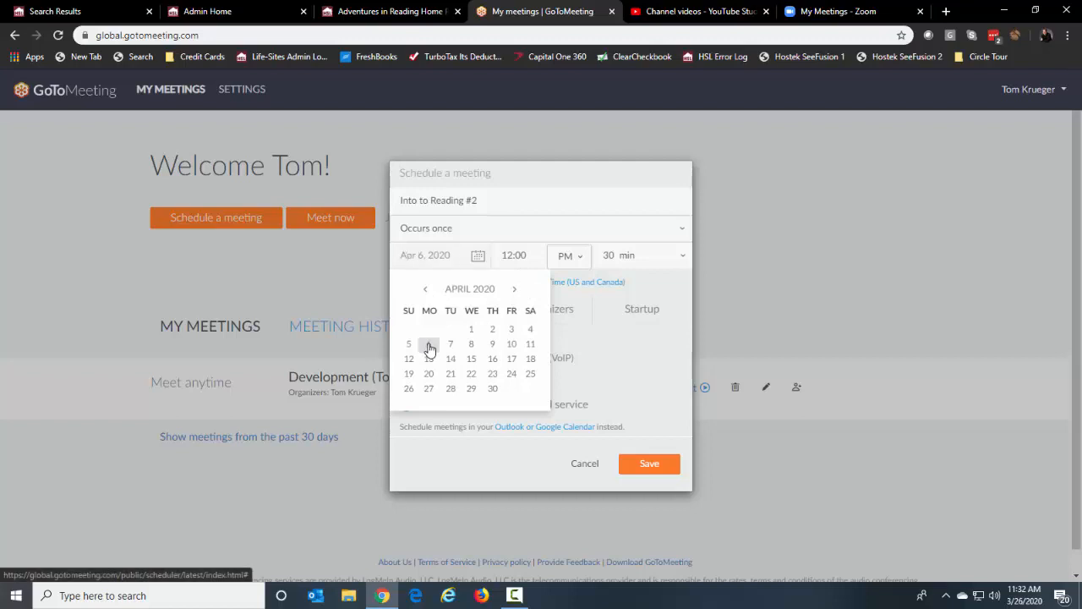
click(569, 256)
click(529, 259)
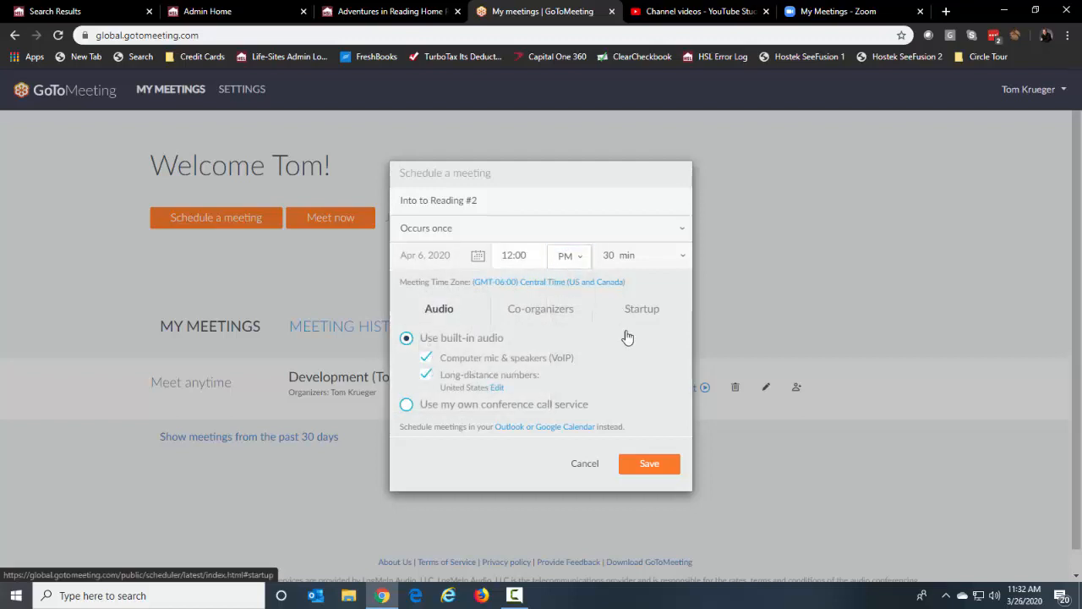
click(683, 262)
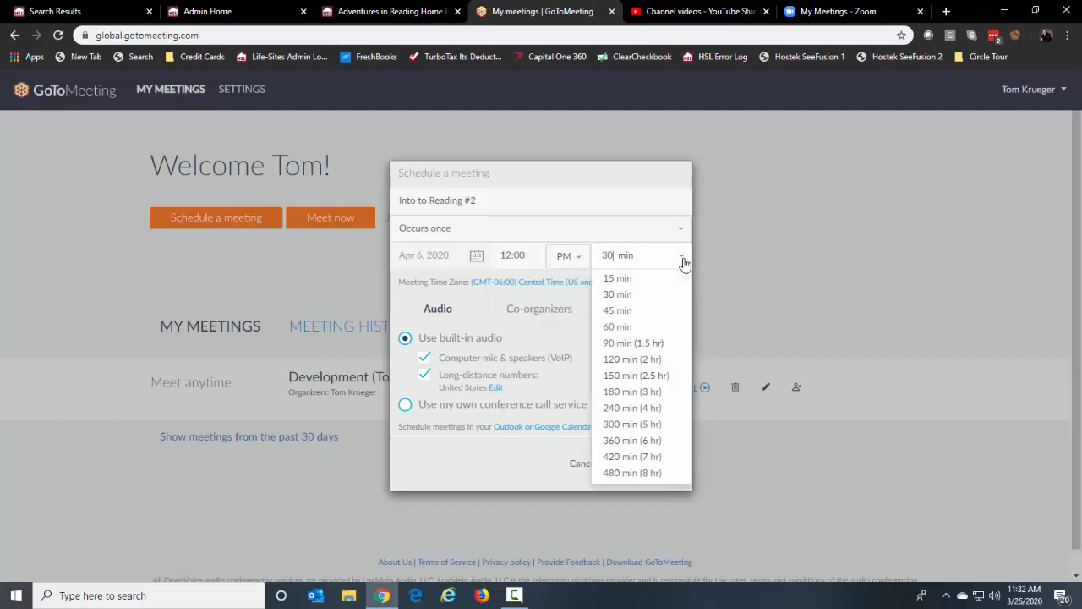
click(626, 328)
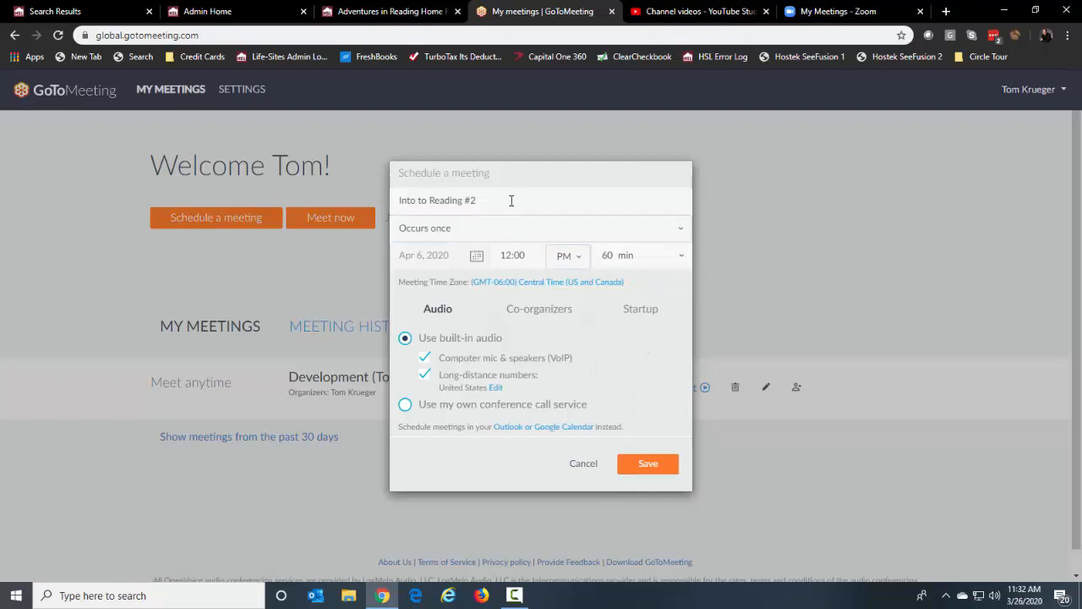
click(643, 466)
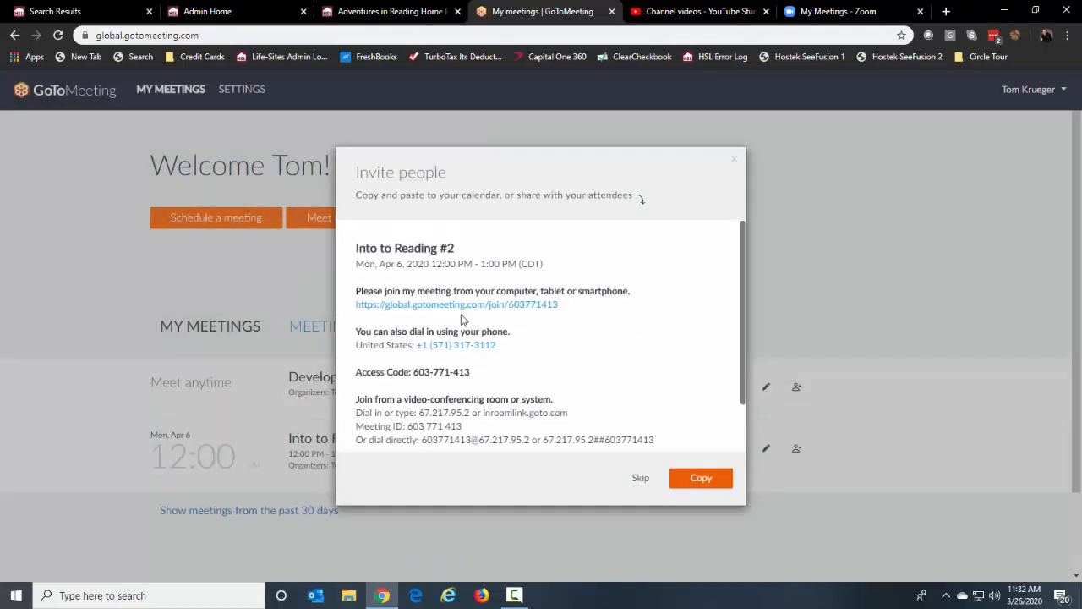
Select the meeting's join link in the invitation details, then close the dialog
drag(448, 157, 437, 171)
click(573, 310)
drag(573, 309, 355, 314)
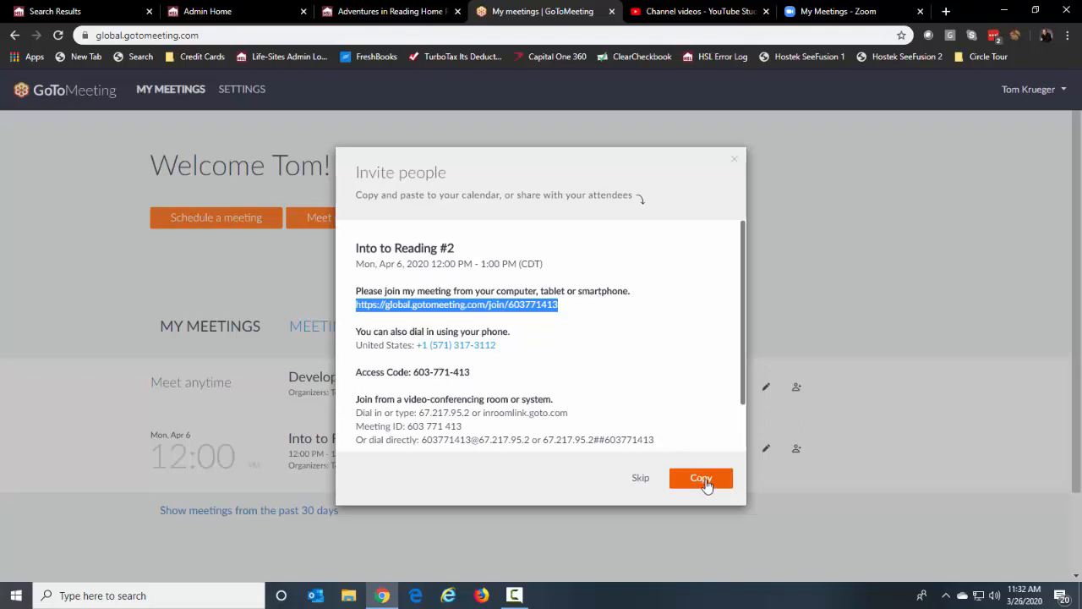
click(733, 159)
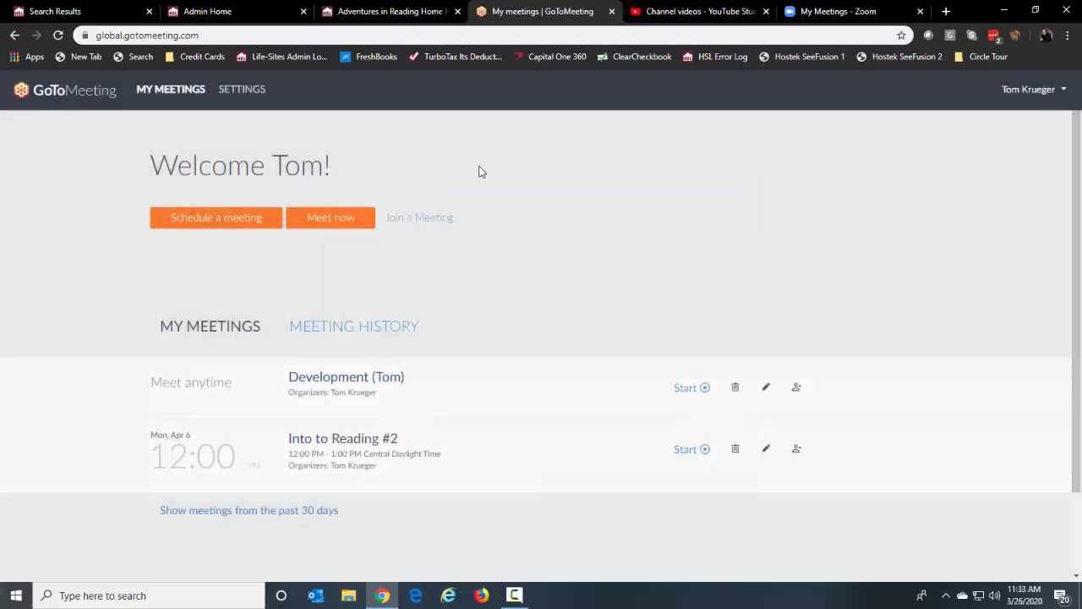
From the instructor's classes dashboard, start posting new instructional media
click(372, 11)
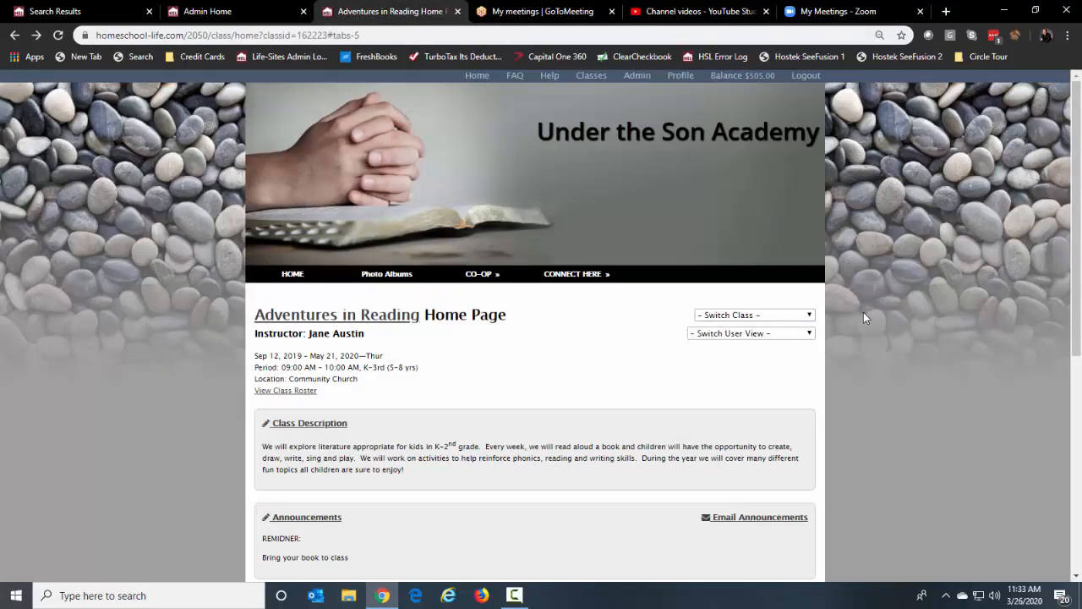
click(591, 76)
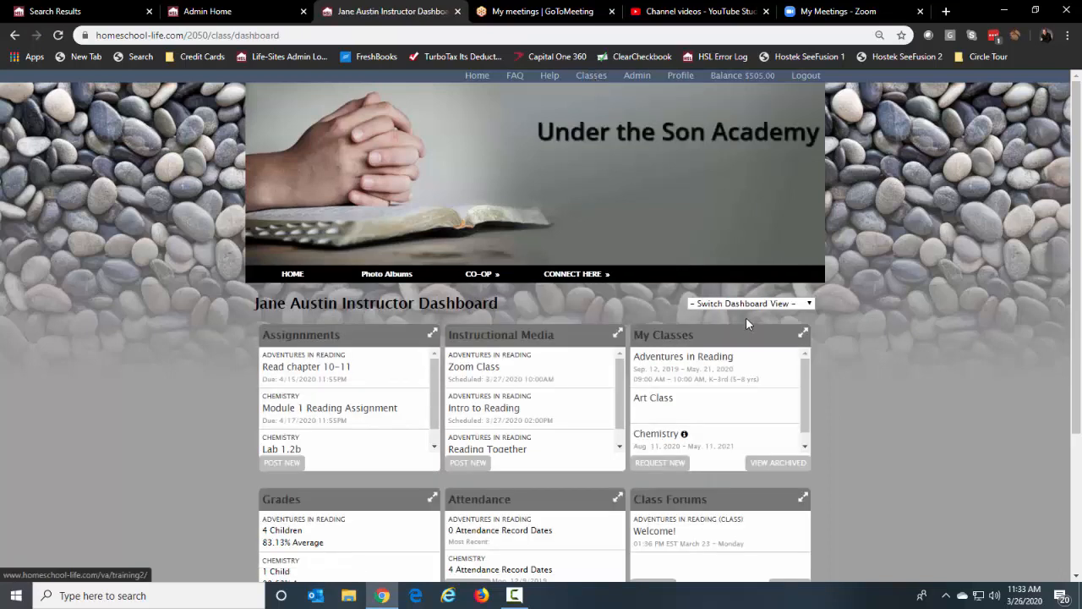
click(742, 305)
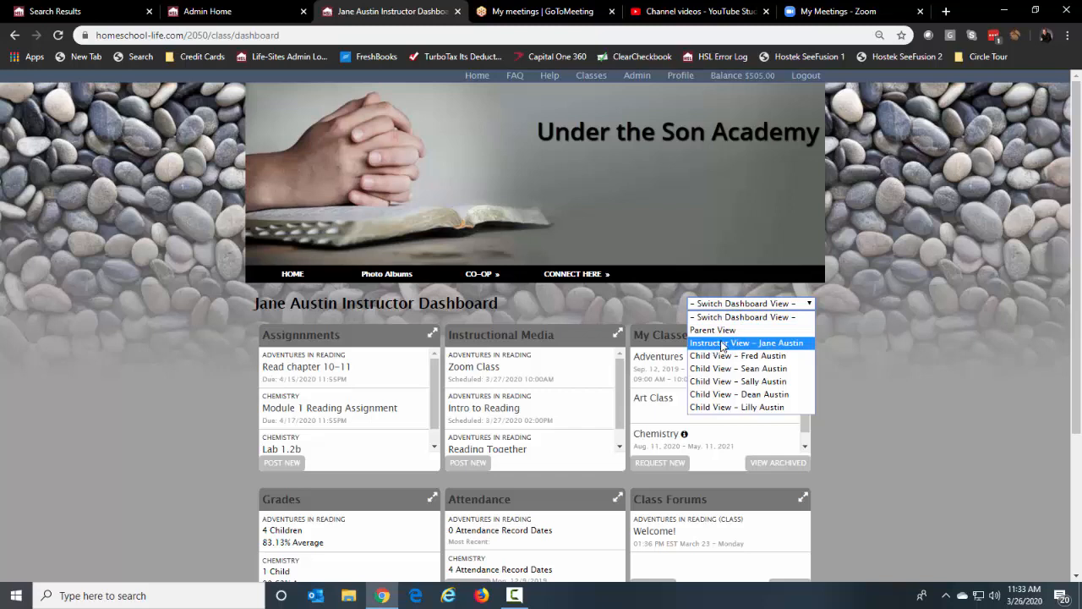
click(725, 343)
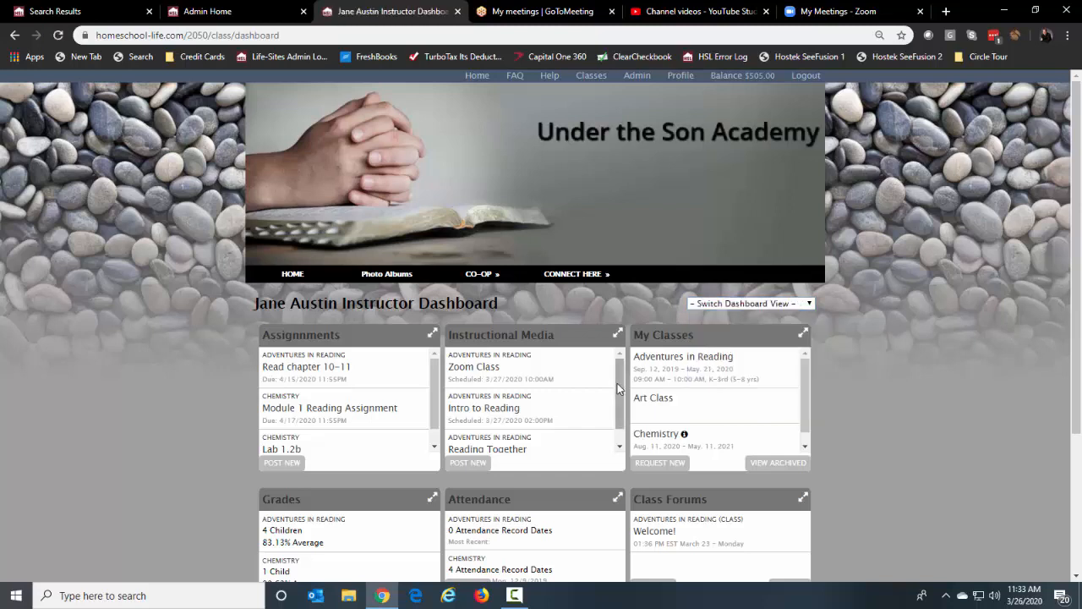
scroll(622, 398, down, 1)
mouse_move(623, 400)
mouse_down()
mouse_move(626, 413)
mouse_move(631, 388)
mouse_move(629, 414)
mouse_up()
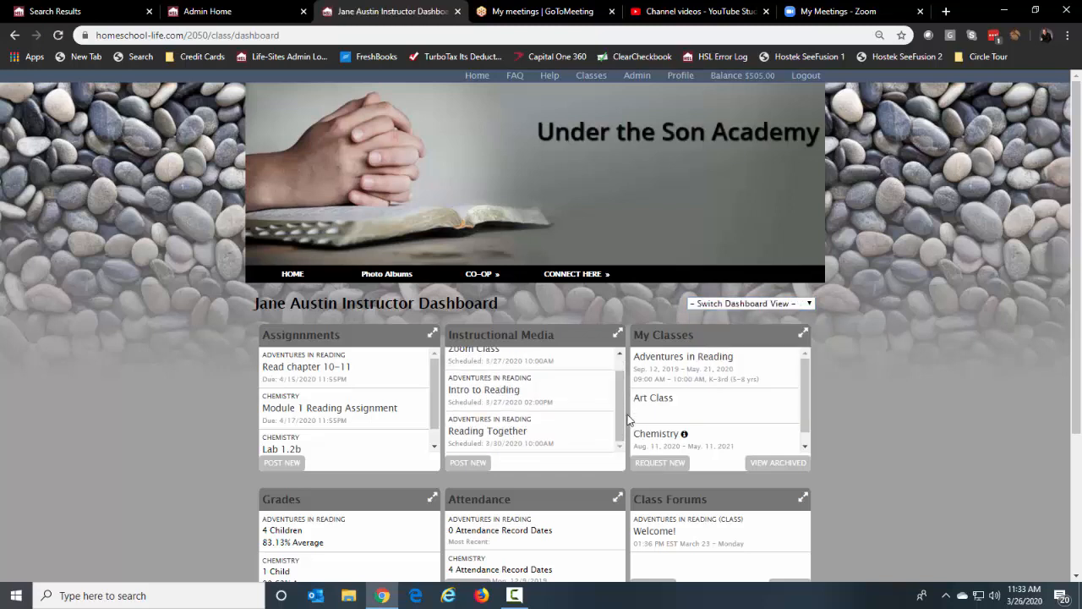
click(471, 465)
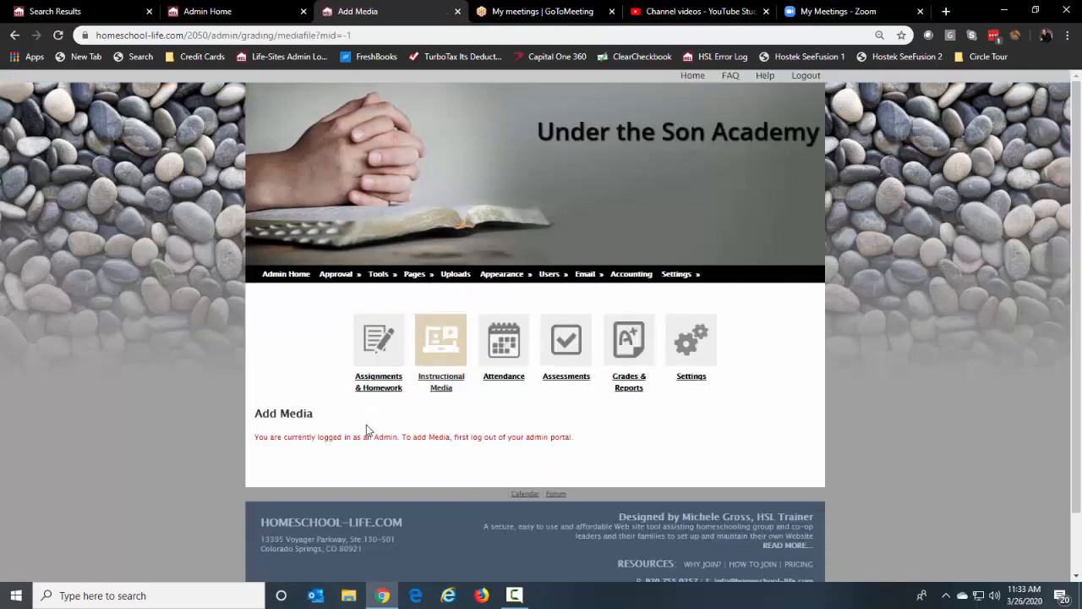
Log out of the admin portal and return to the Add Media page
drag(302, 437, 457, 439)
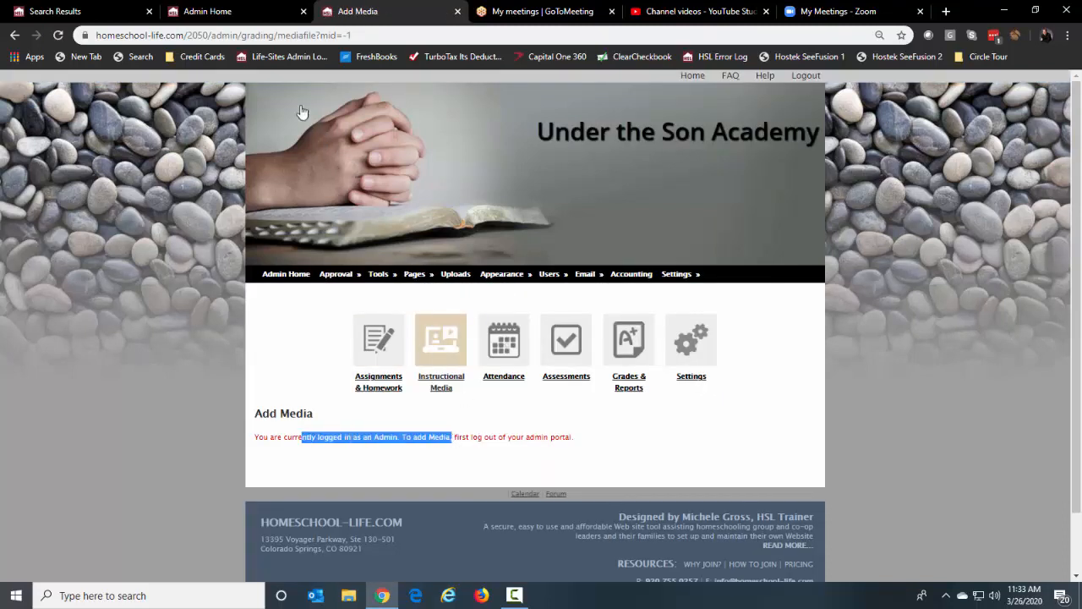
click(247, 15)
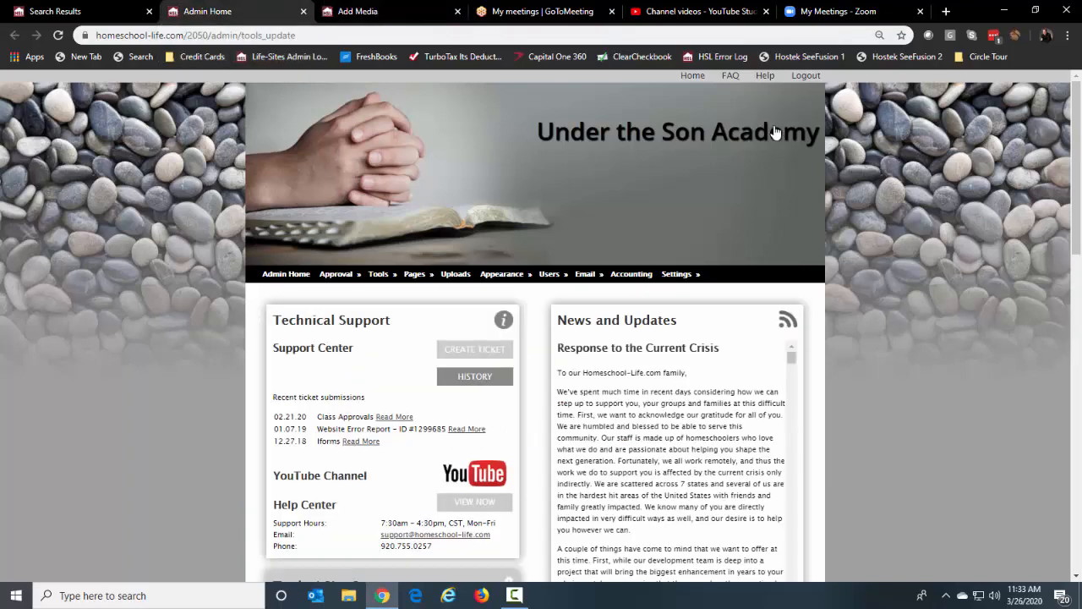
click(808, 79)
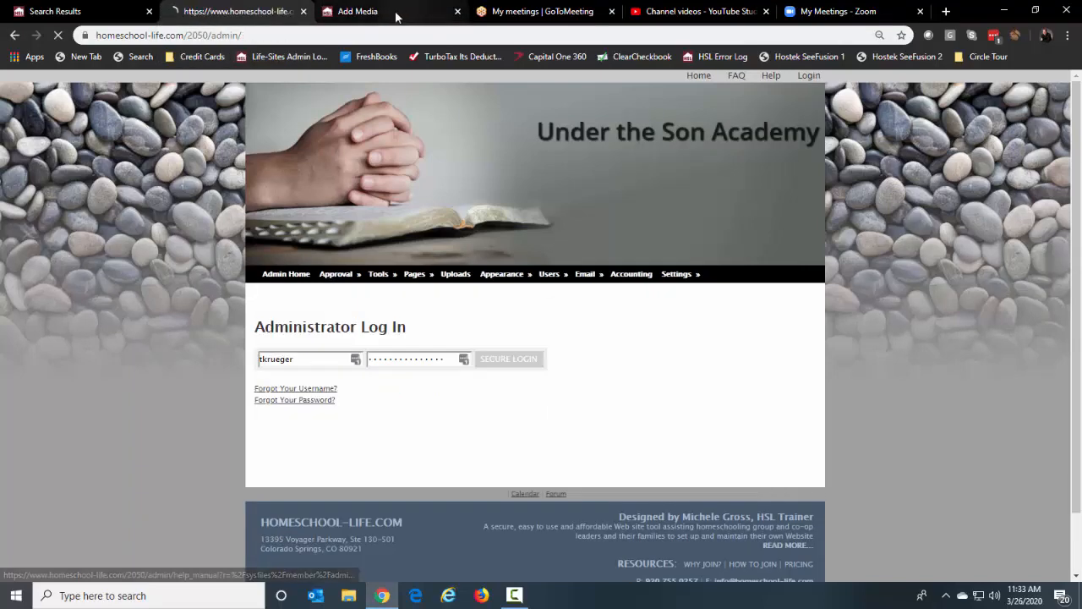
click(382, 12)
click(260, 17)
click(370, 17)
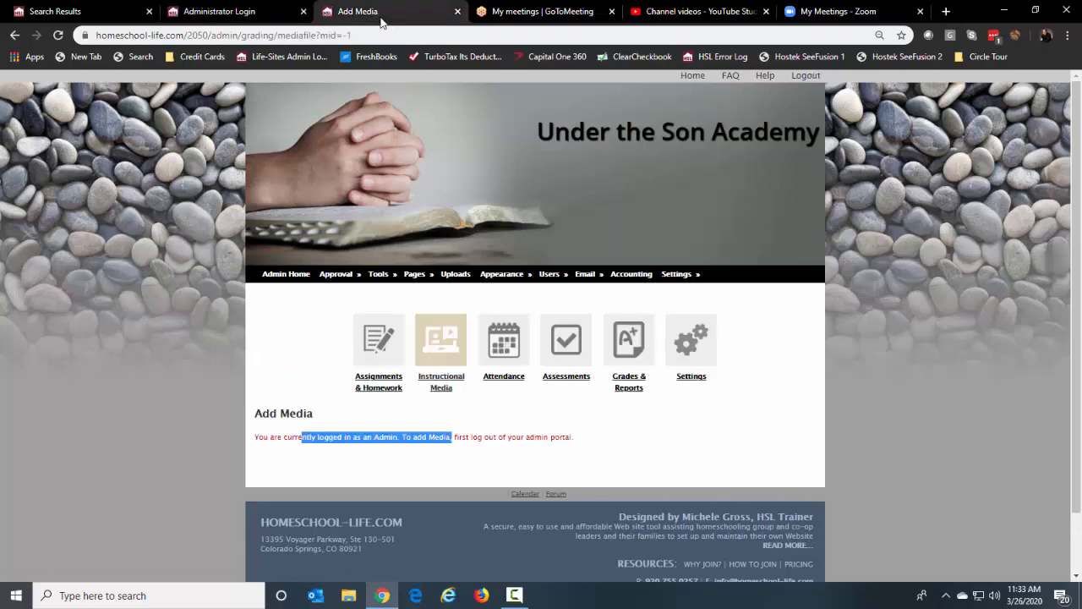
Reload Add Media, assign it to Adventures in Reading, and name it 'Intro to Reading #2'
click(58, 36)
scroll(594, 439, down, 2)
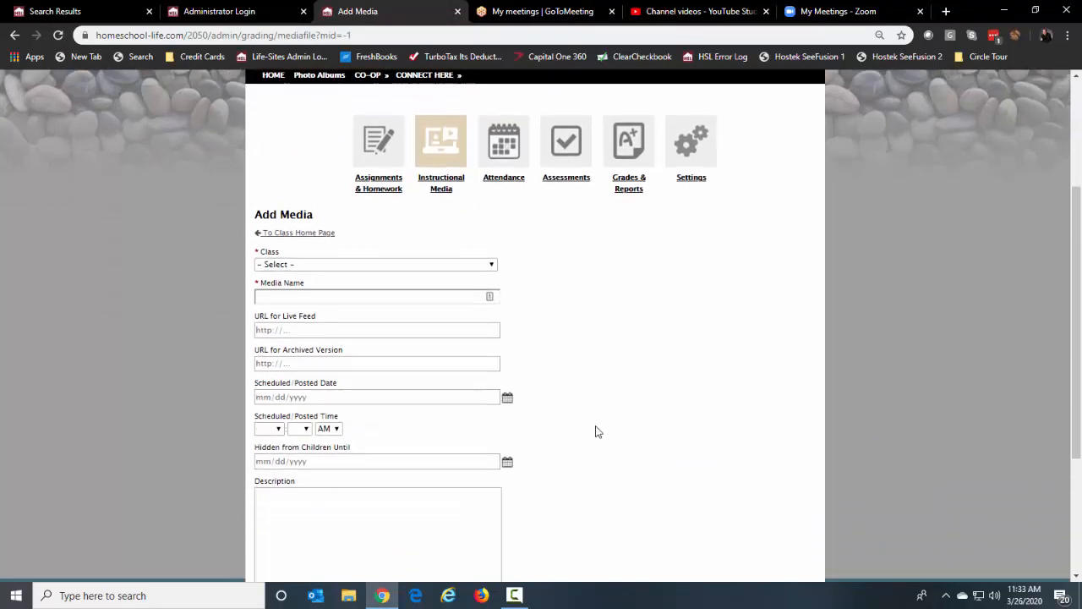
click(377, 258)
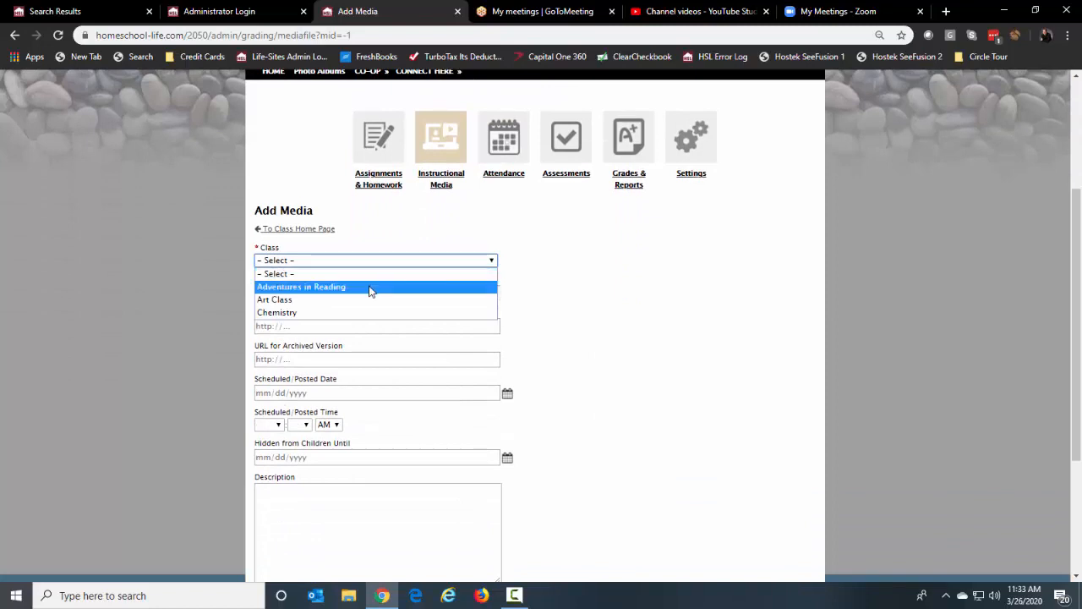
click(369, 288)
click(333, 291)
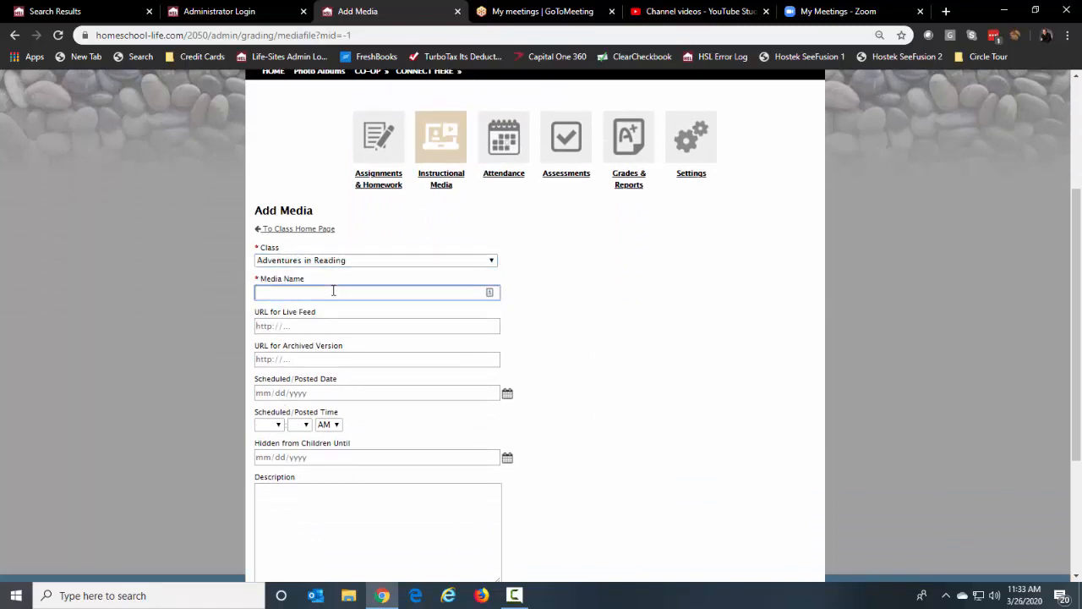
text(Intro to Reading #2)
Set the posted date to 04/06/2020
click(507, 394)
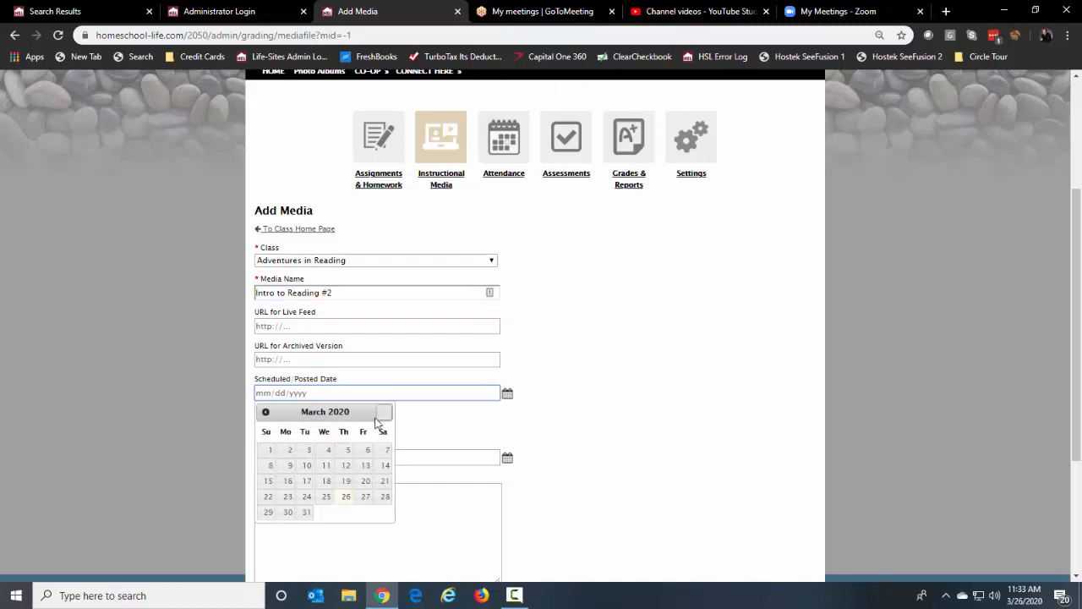
click(384, 411)
click(301, 466)
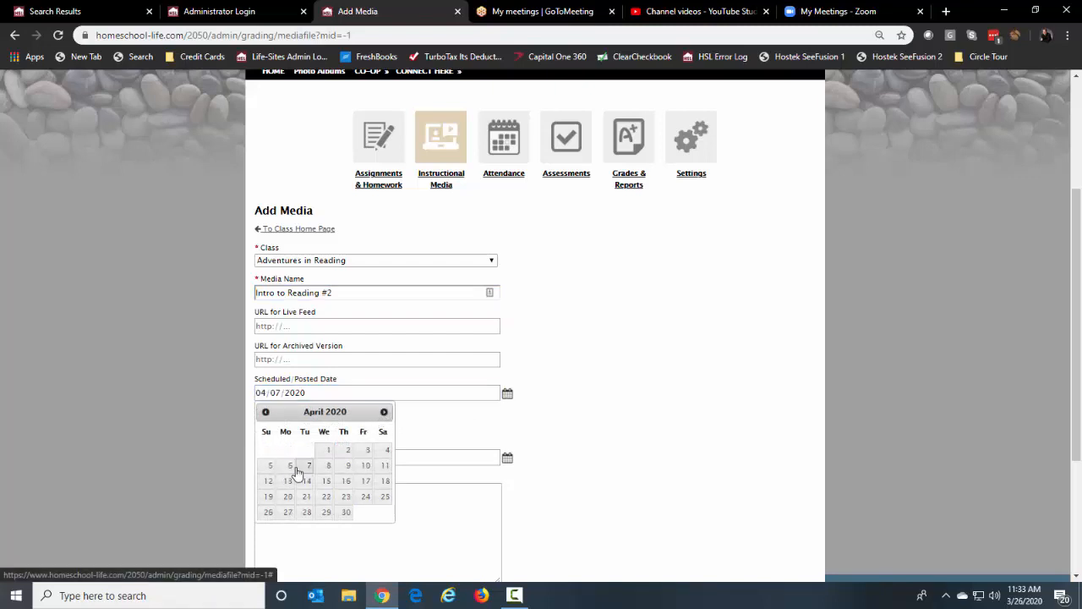
click(507, 394)
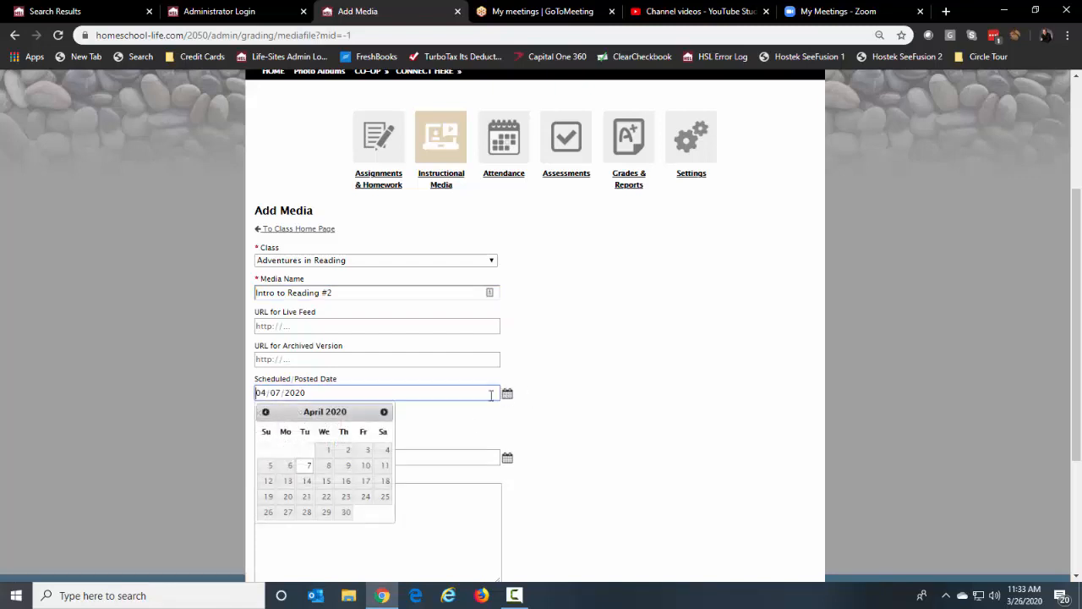
click(287, 467)
click(563, 13)
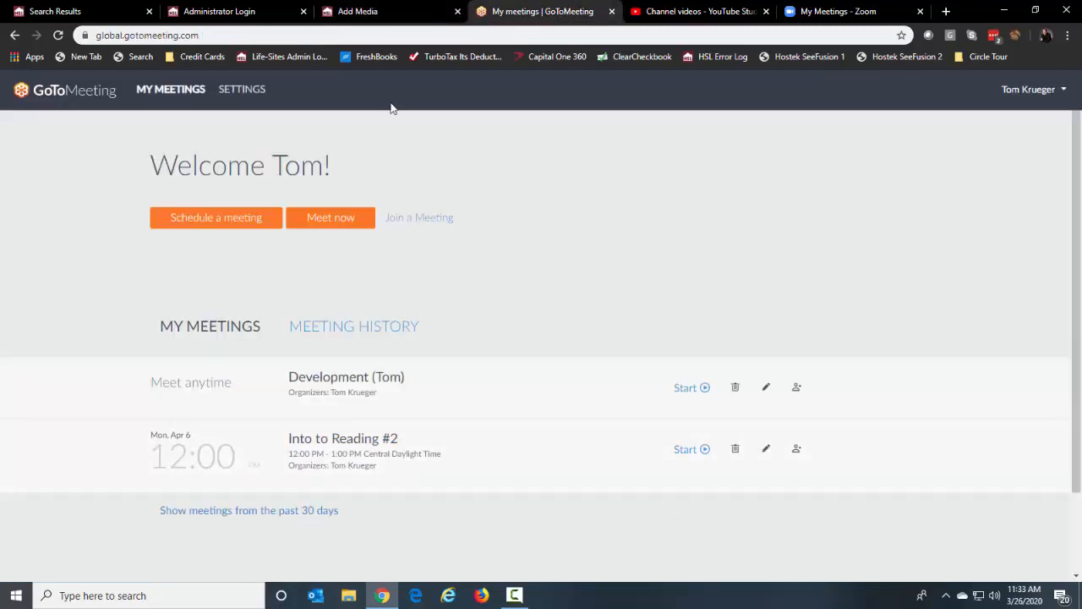
click(372, 11)
Set the posted time to 12:00 PM and place the cursor in the Live Feed URL field
click(276, 426)
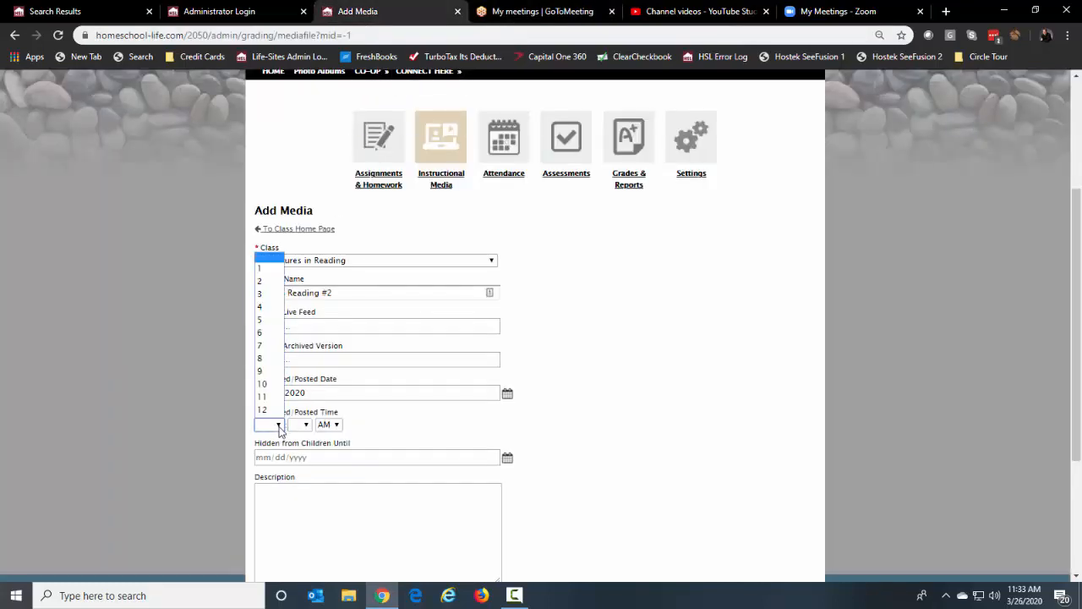
click(275, 411)
click(300, 424)
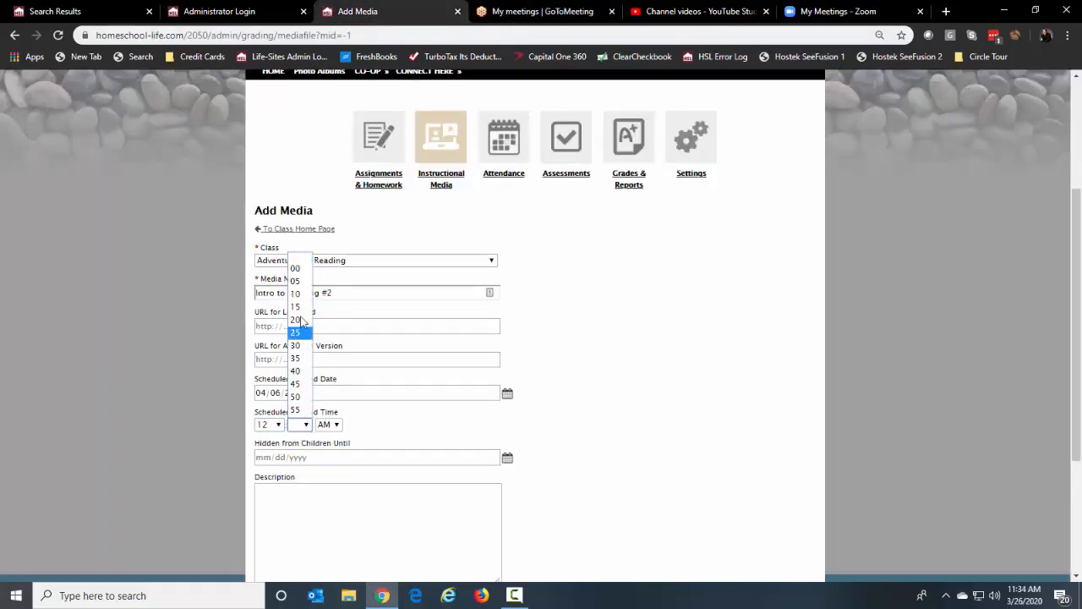
click(296, 270)
click(329, 424)
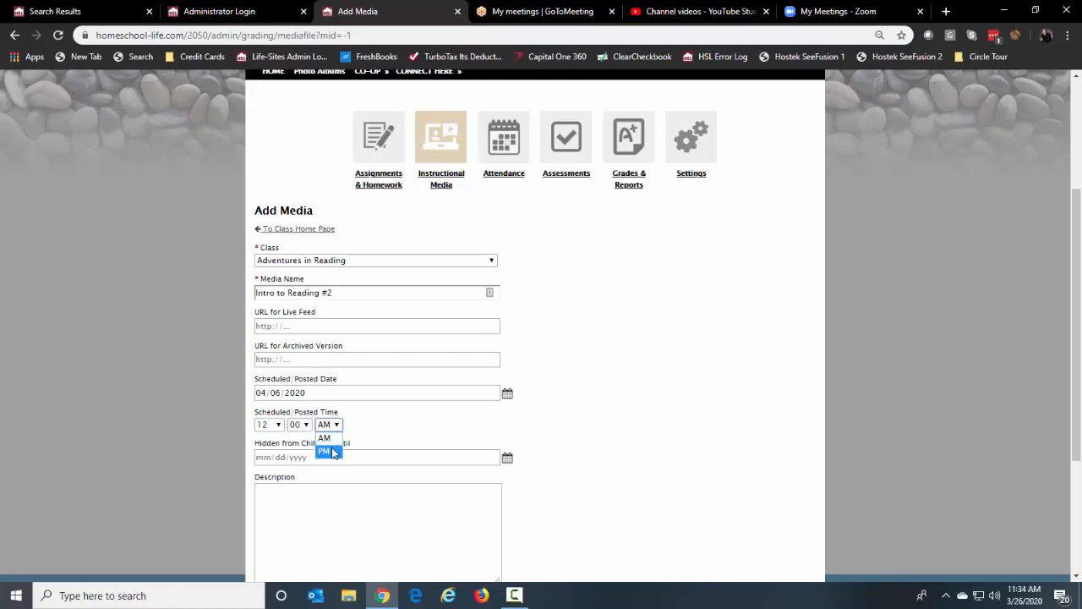
click(334, 450)
scroll(671, 423, down, 1)
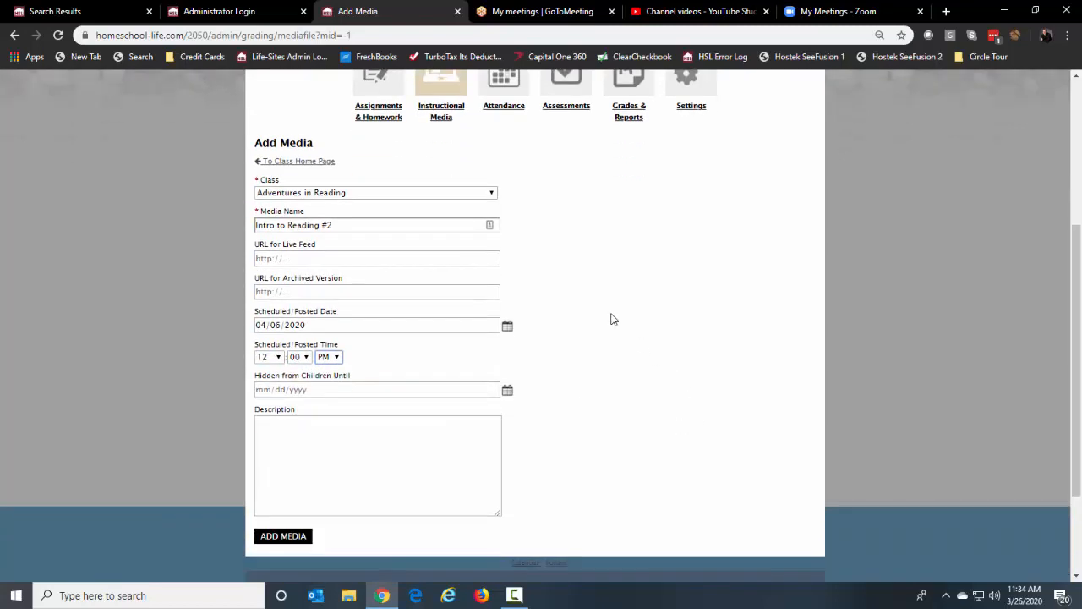
click(301, 259)
click(531, 12)
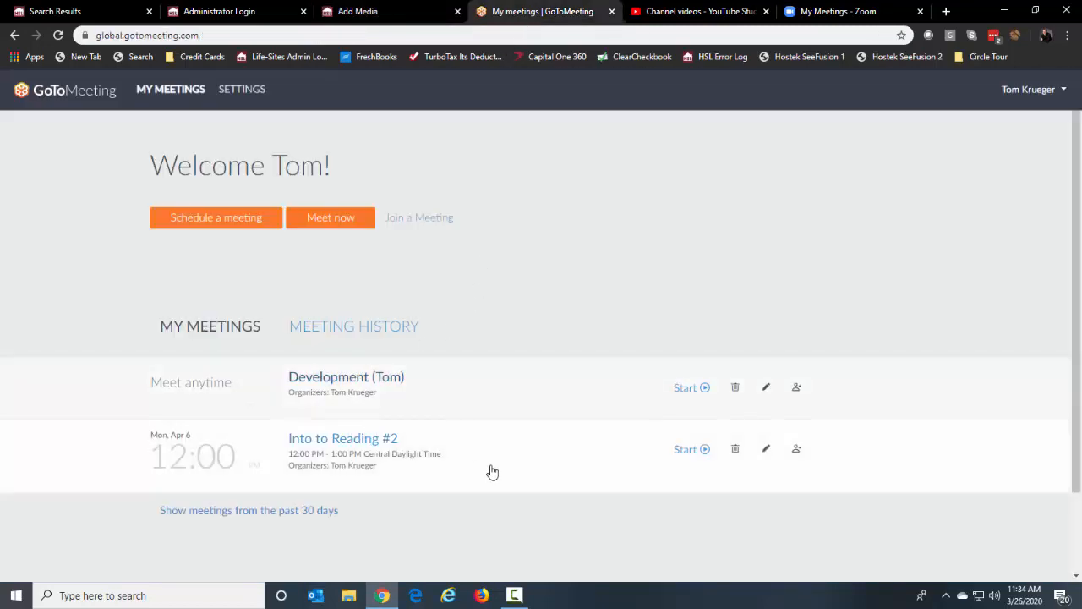
Grab Into to Reading #2's join link from its invite details, then refocus the Live Feed URL field
click(795, 449)
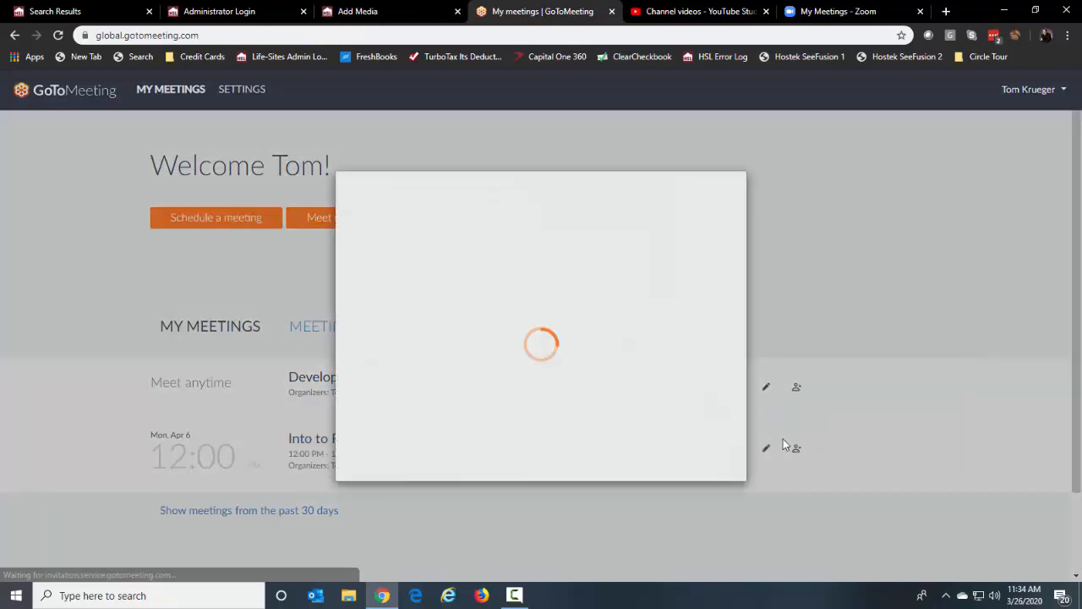
drag(563, 306, 353, 306)
key(ctrl+c)
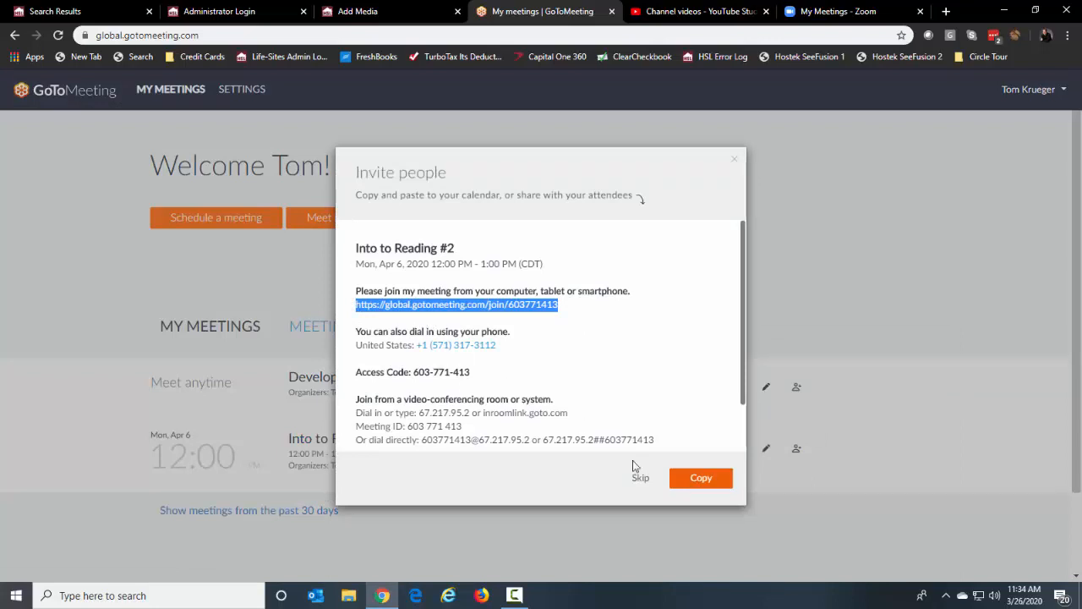
click(733, 162)
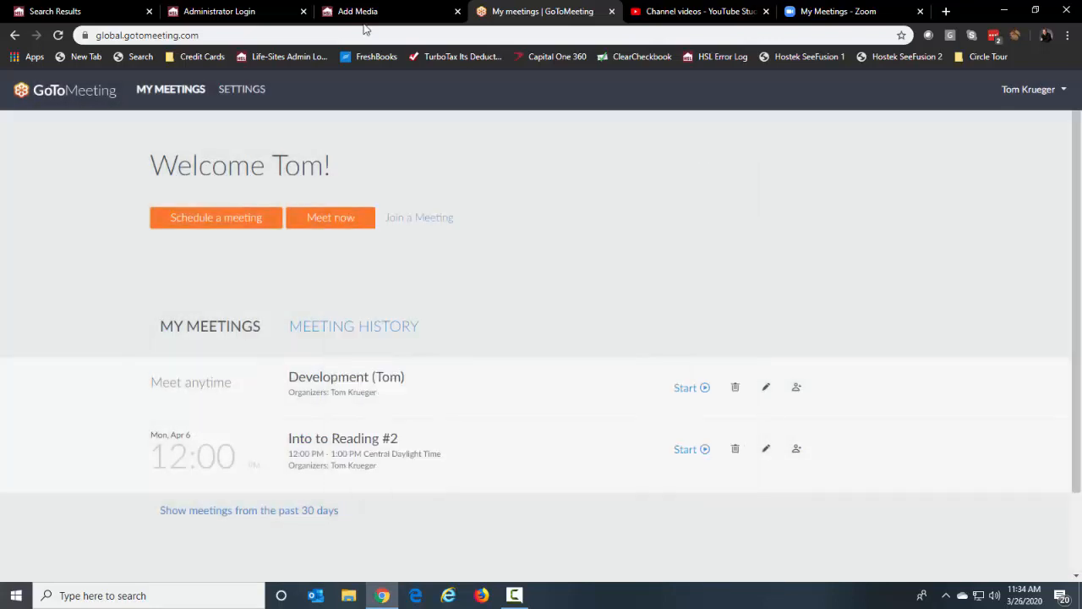
click(358, 11)
click(281, 258)
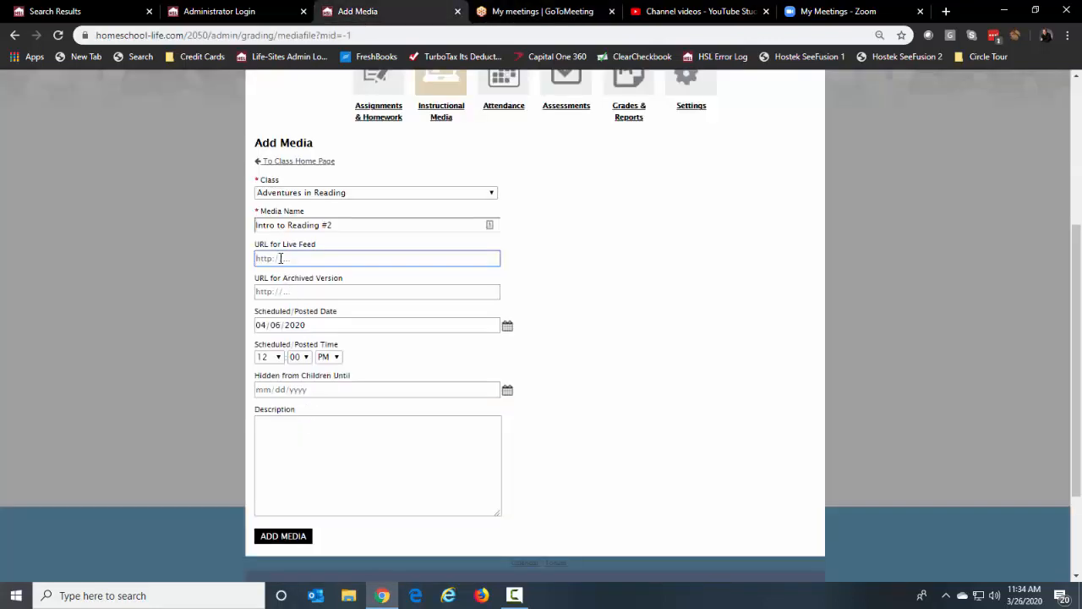
key(ctrl+v)
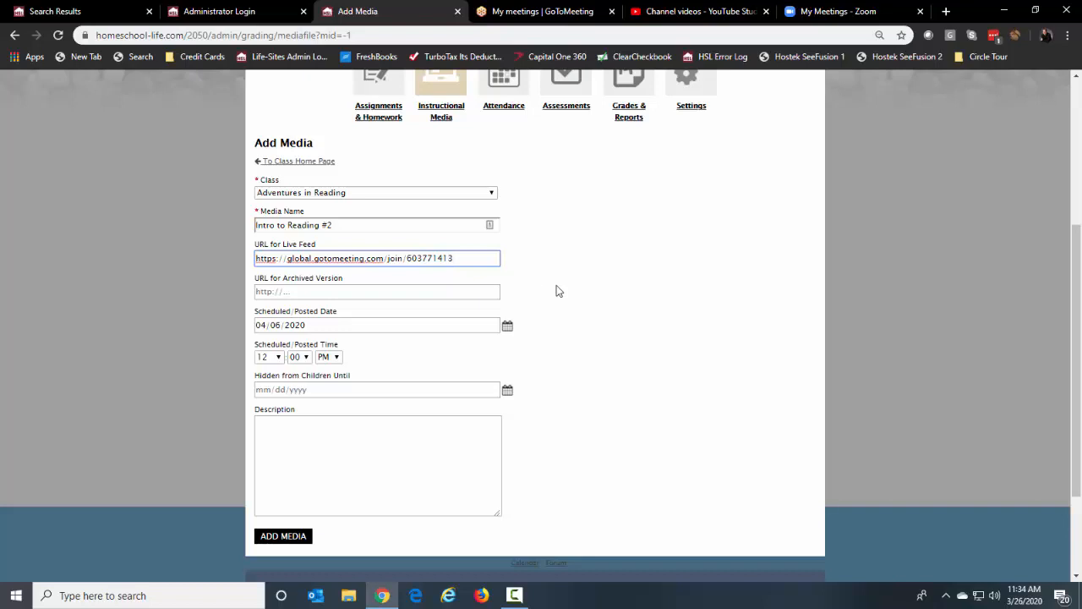
click(441, 295)
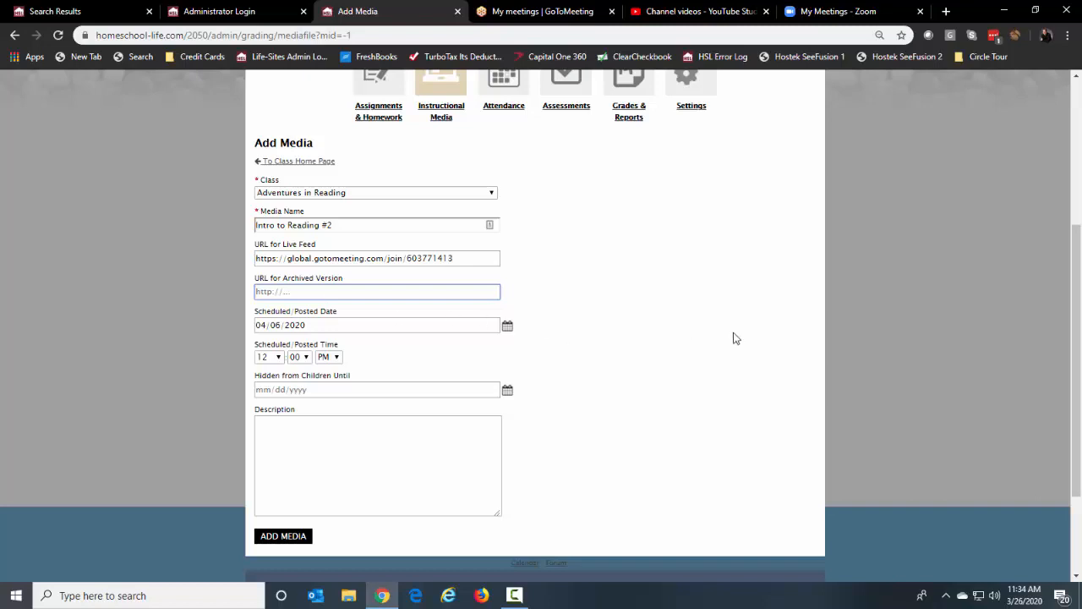
scroll(698, 334, down, 1)
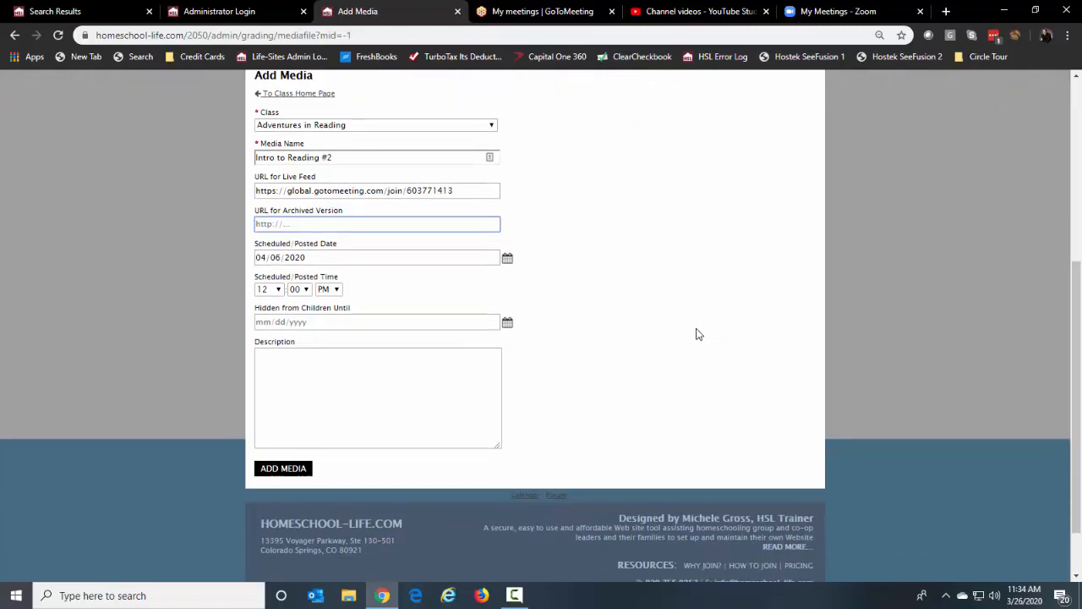
scroll(544, 442, up, 2)
scroll(507, 465, down, 1)
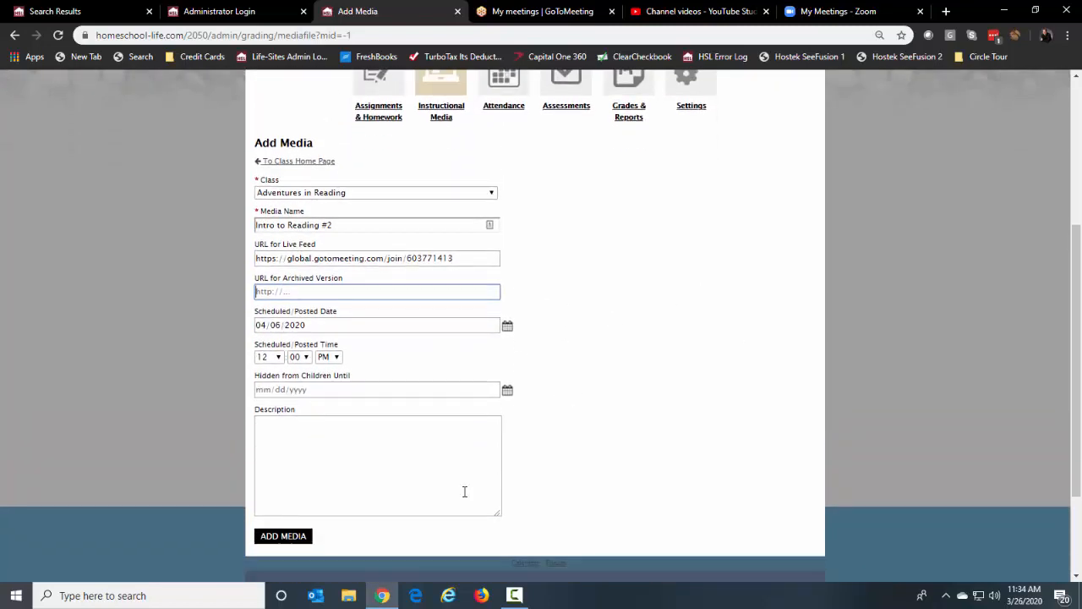
click(297, 536)
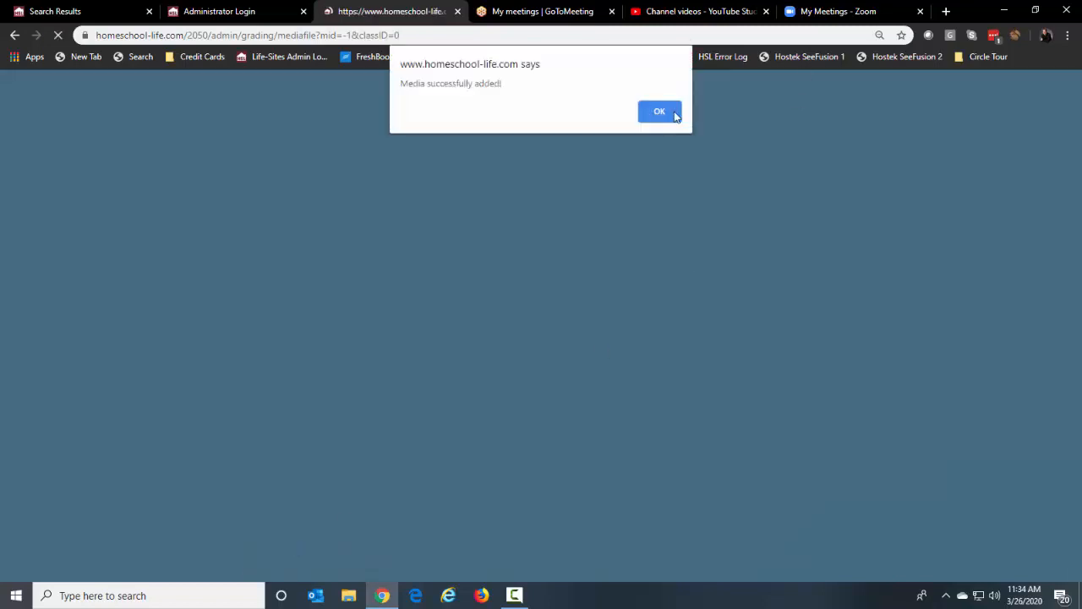
Switch the classes dashboard to the child's view and expand the Instructional Media list
click(673, 114)
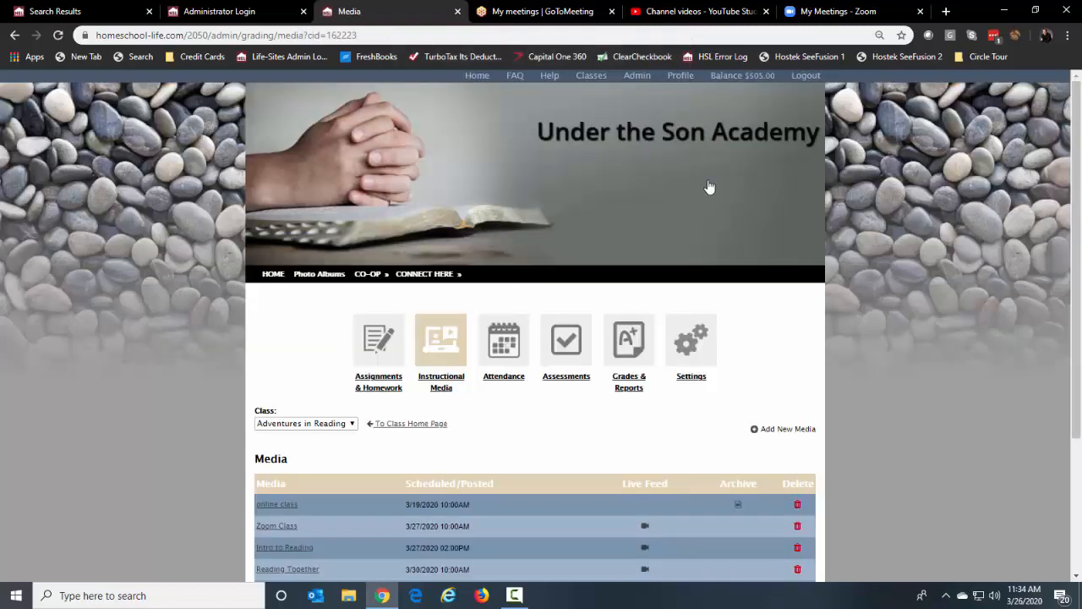
click(600, 76)
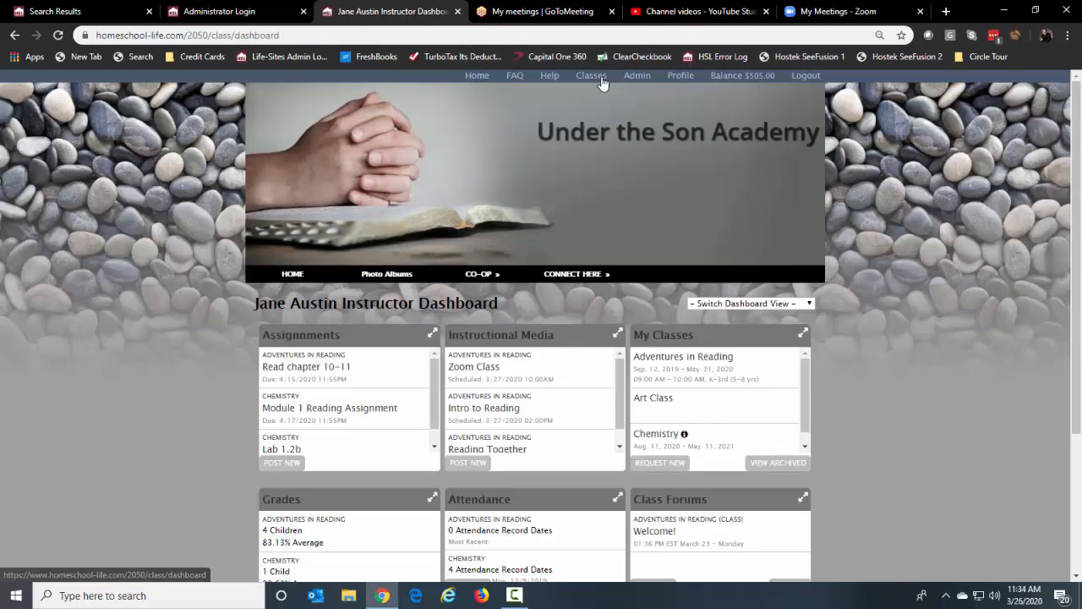
click(737, 307)
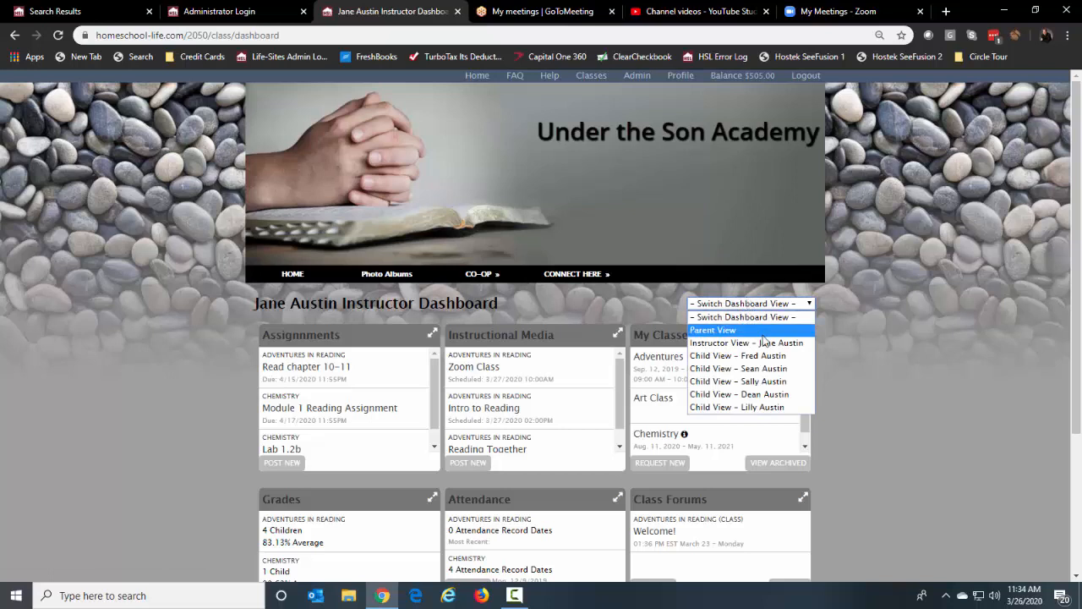
click(754, 382)
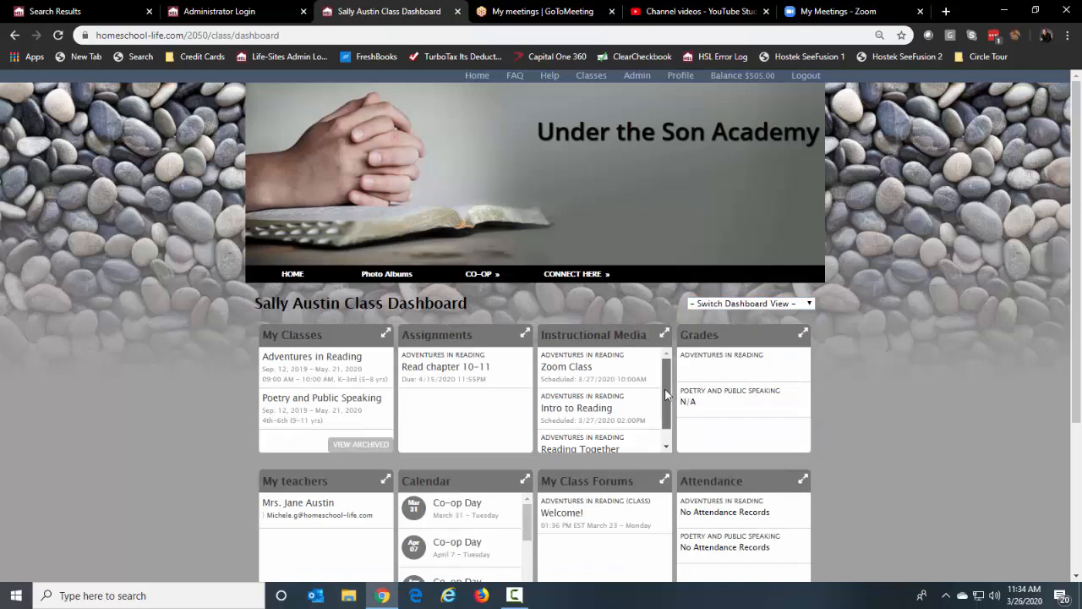
scroll(666, 395, down, 2)
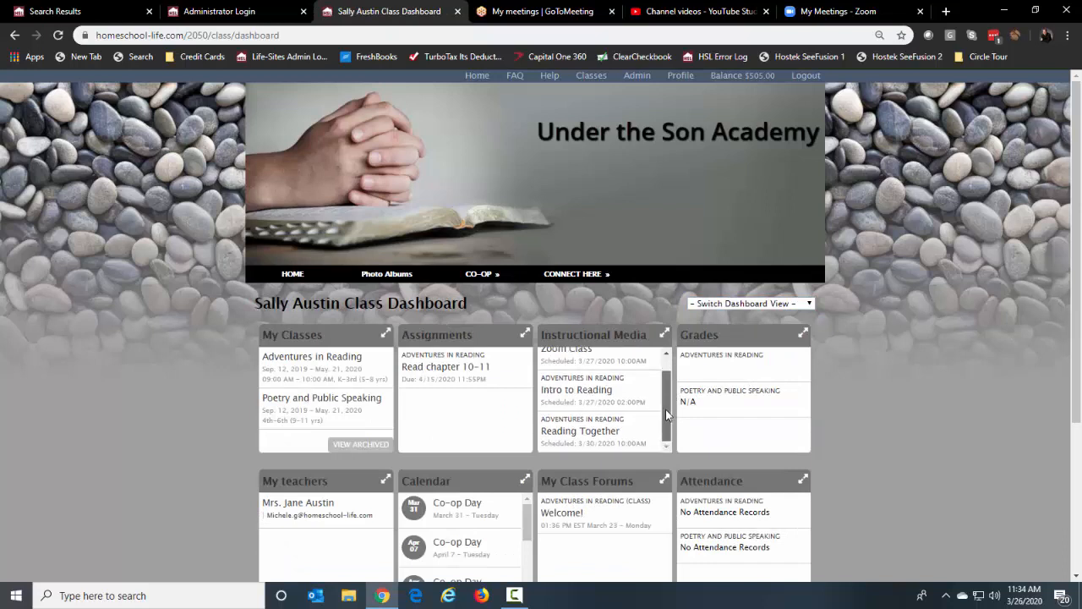
click(665, 333)
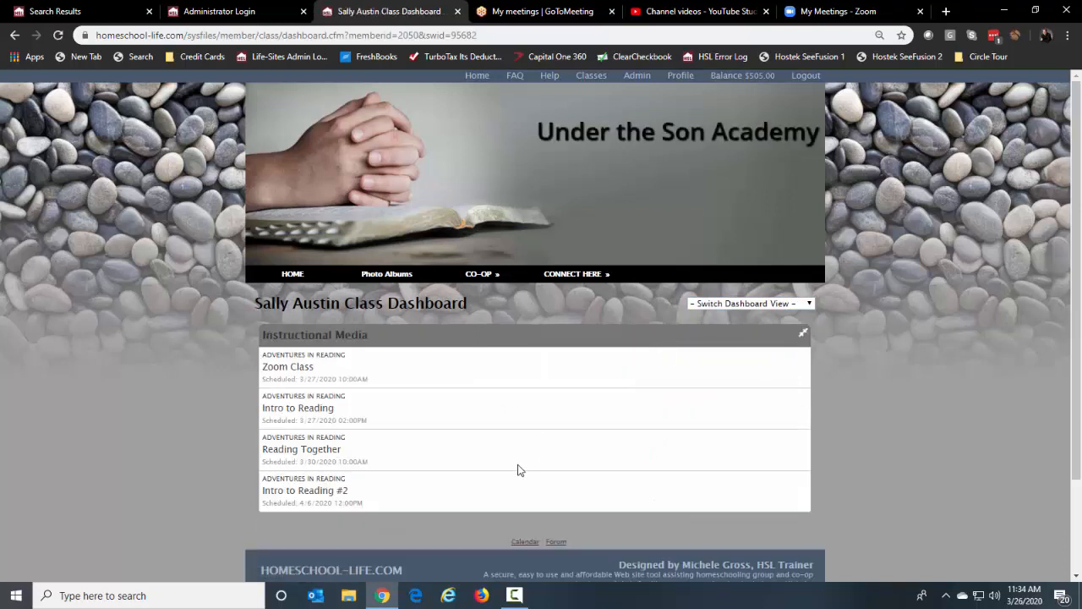
Open Intro to Reading #2 to check its calendar options, then return to the child's dashboard
click(307, 497)
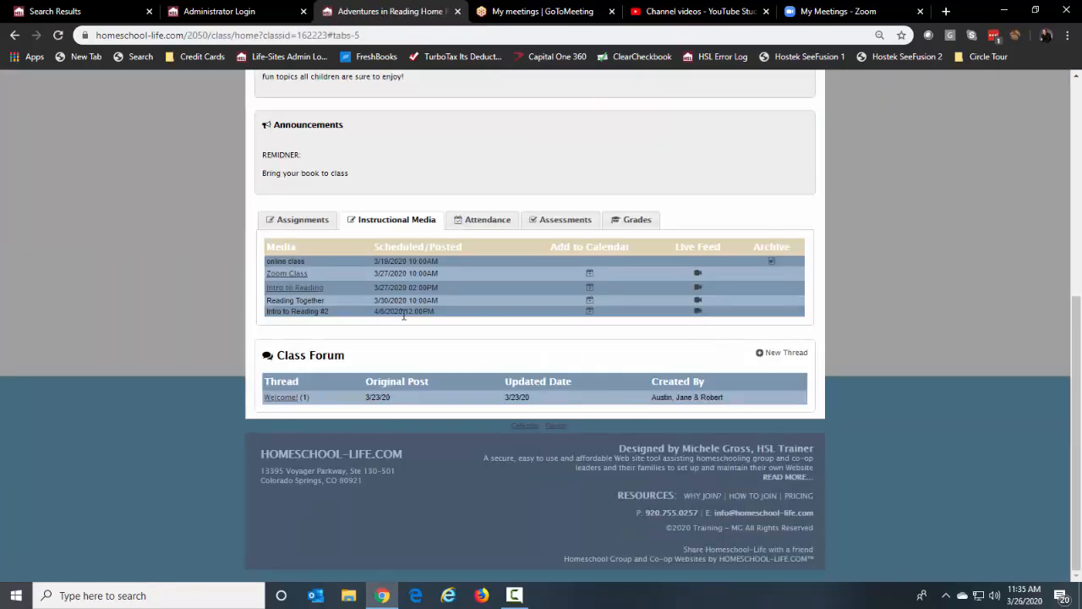
click(595, 318)
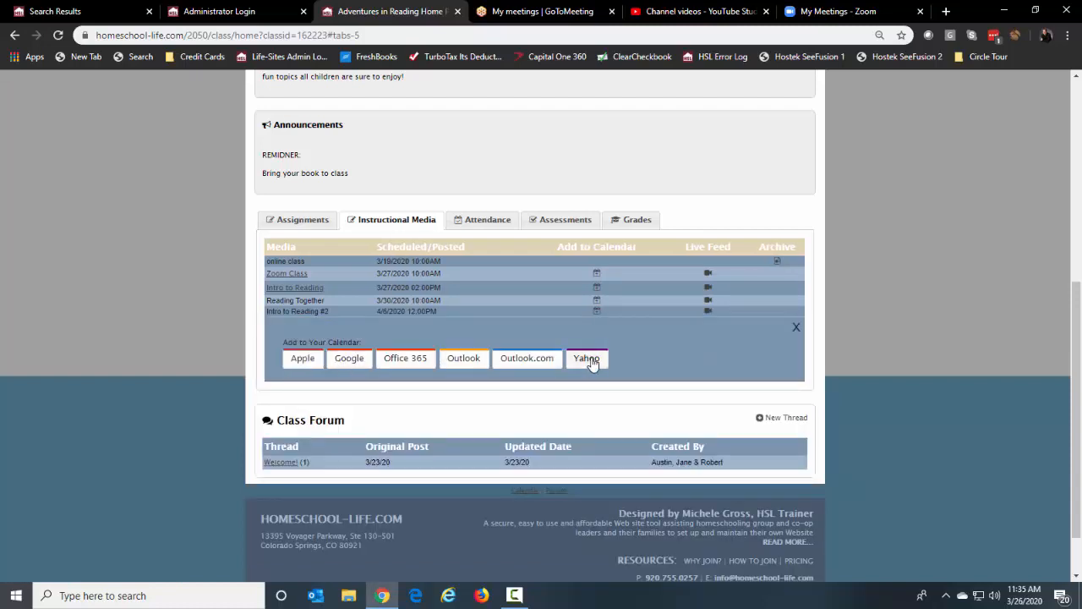
click(797, 328)
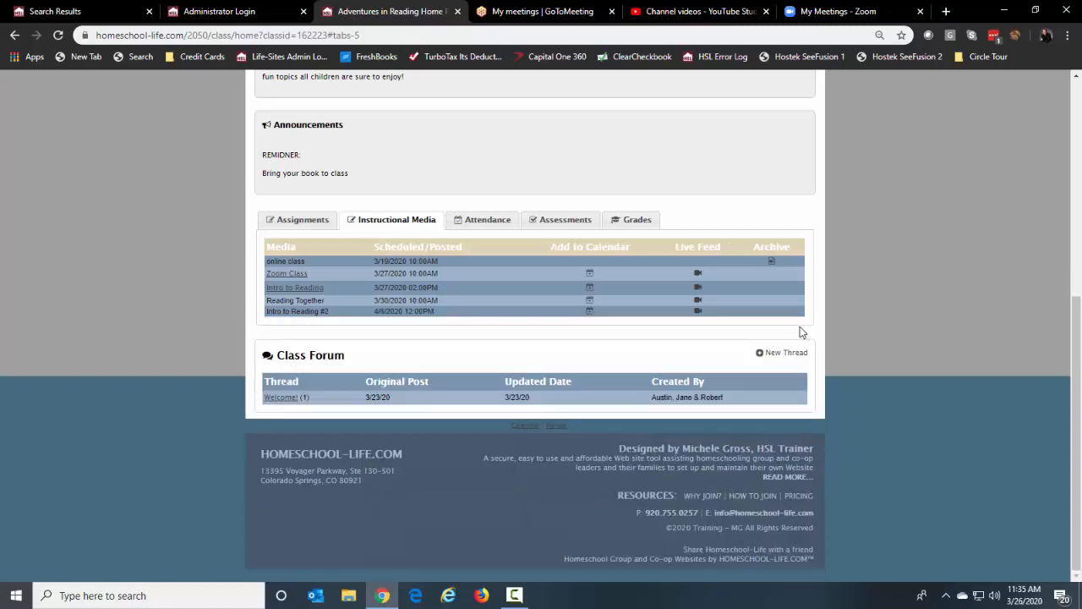
click(514, 14)
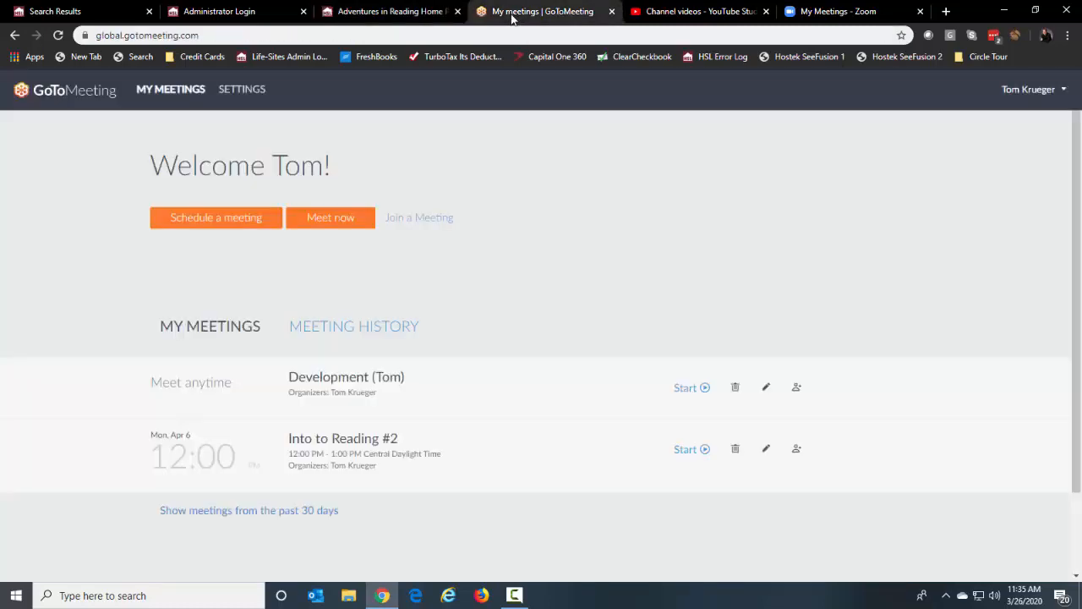
click(334, 14)
scroll(850, 283, up, 3)
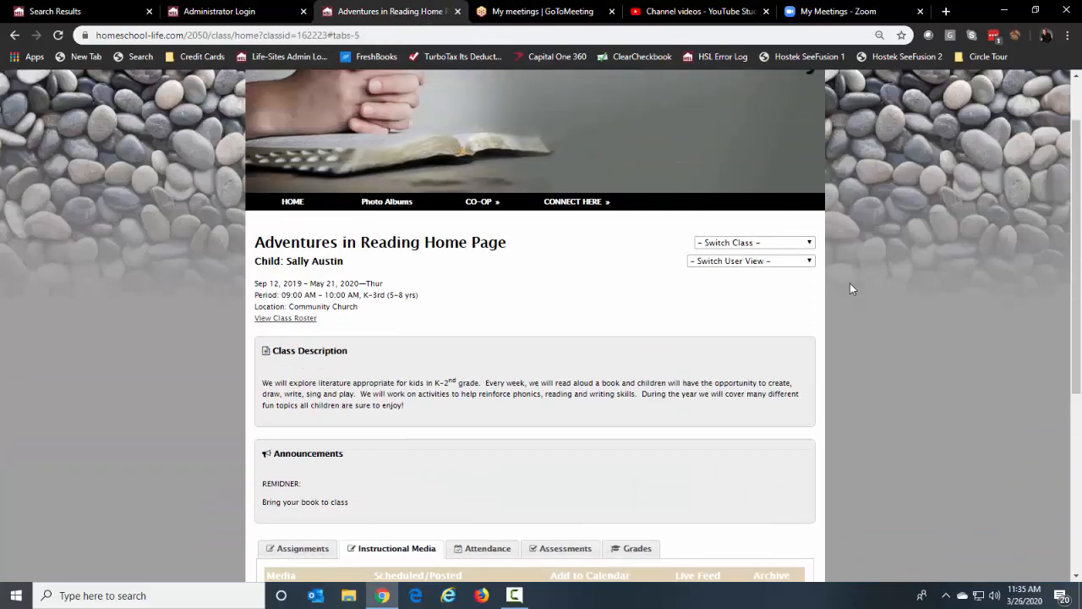
scroll(850, 283, up, 2)
click(596, 79)
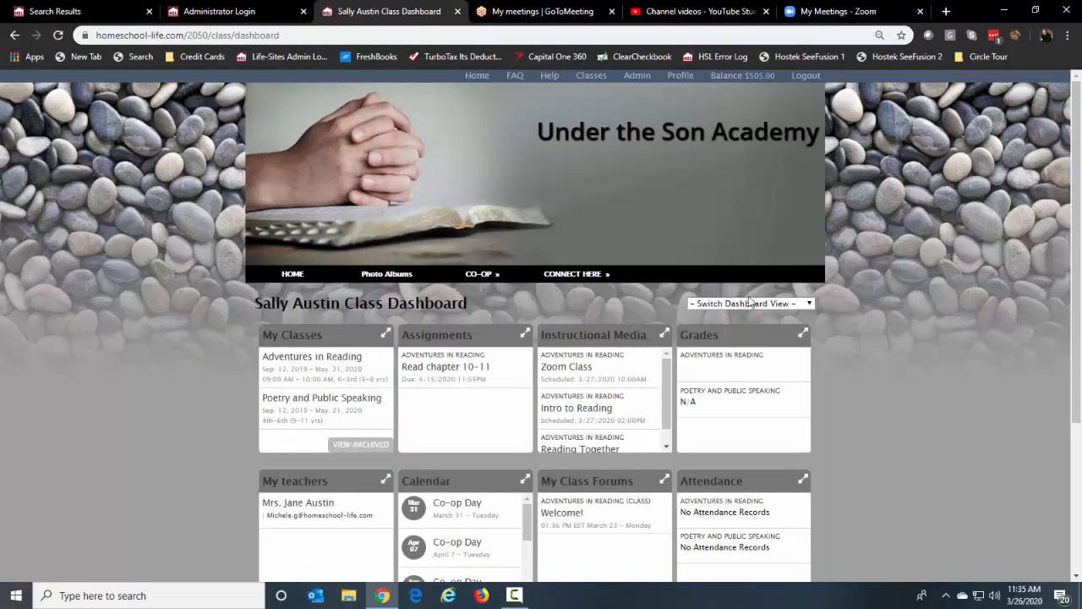
Browse YouTube Studio's uploads list of Classroom Dashboard Instructional Media videos from Mar 26, 2020
click(676, 12)
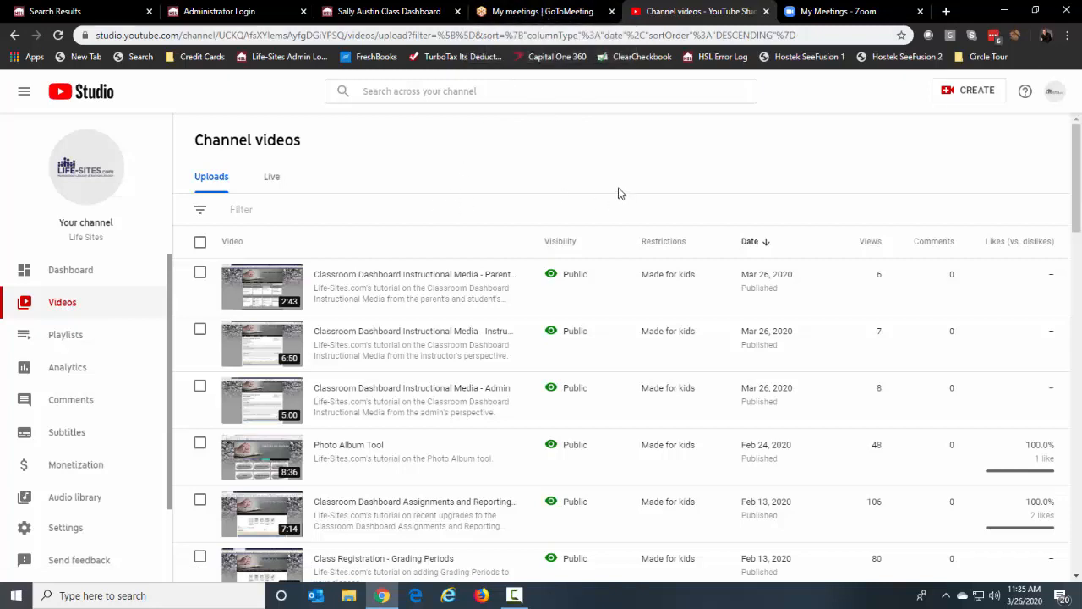
scroll(549, 241, down, 5)
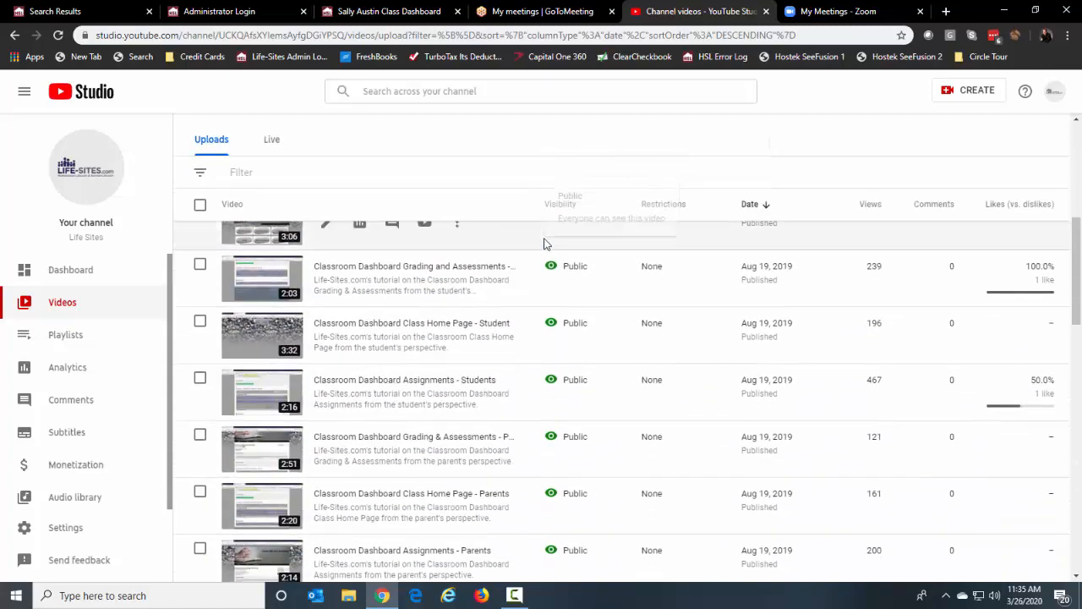
scroll(545, 244, down, 2)
scroll(854, 356, down, 1)
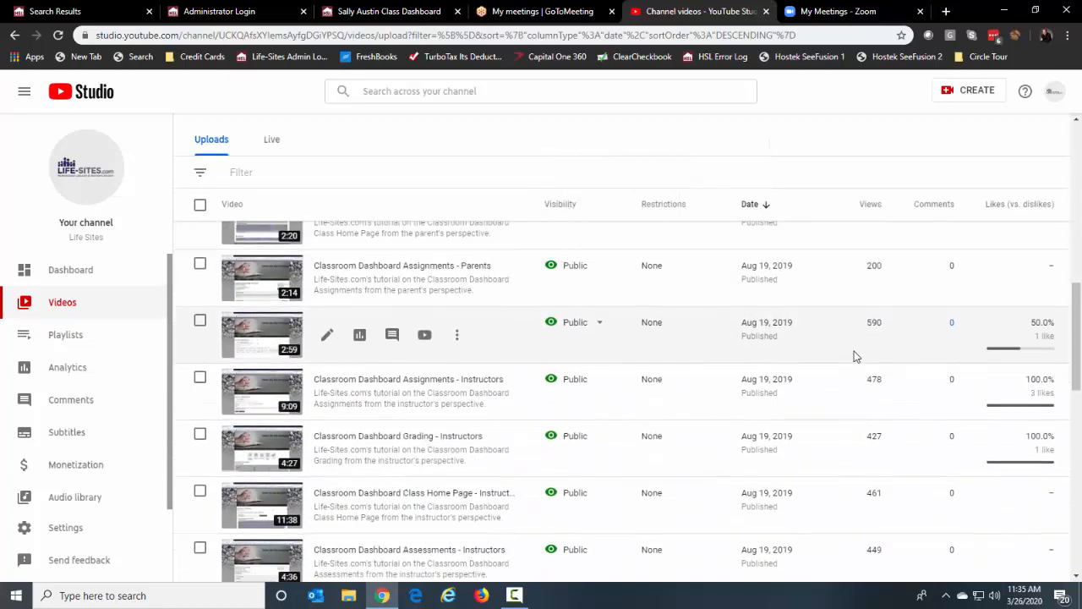
scroll(854, 356, up, 8)
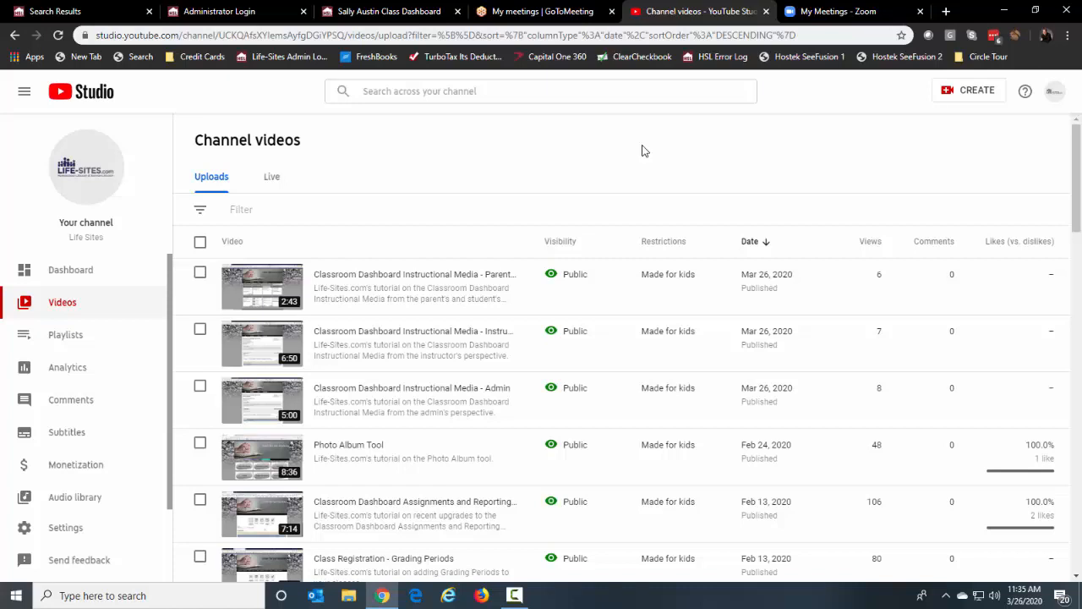
mouse_move(415, 284)
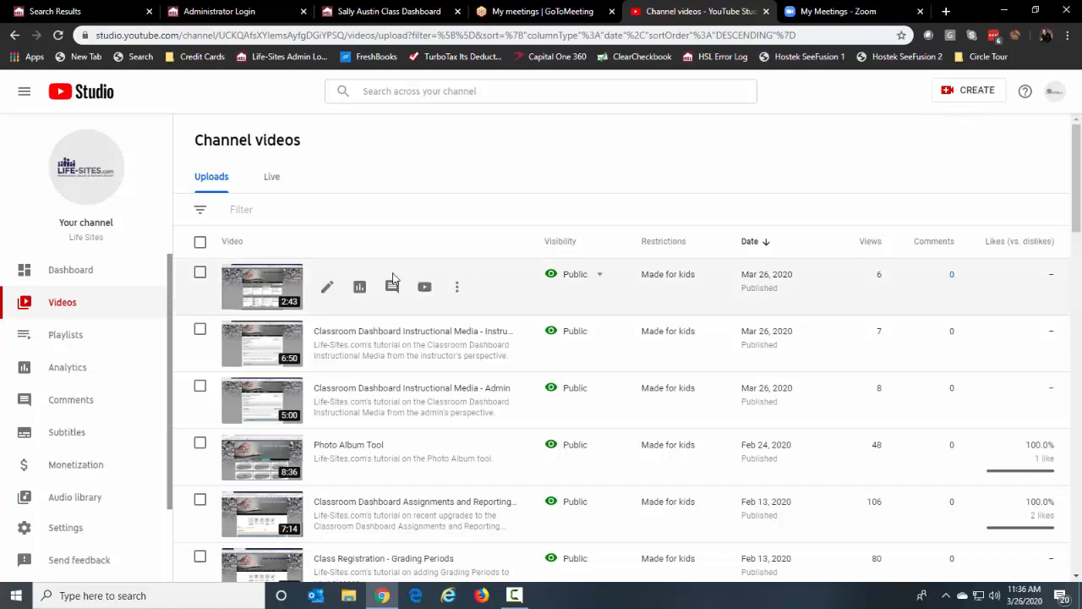
click(328, 289)
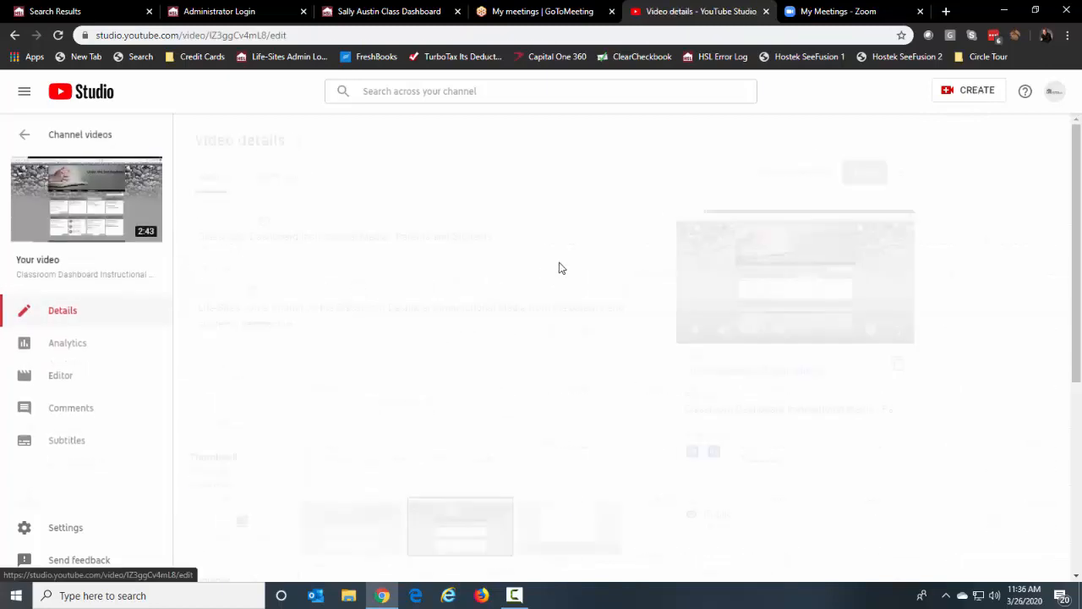
drag(833, 373, 760, 372)
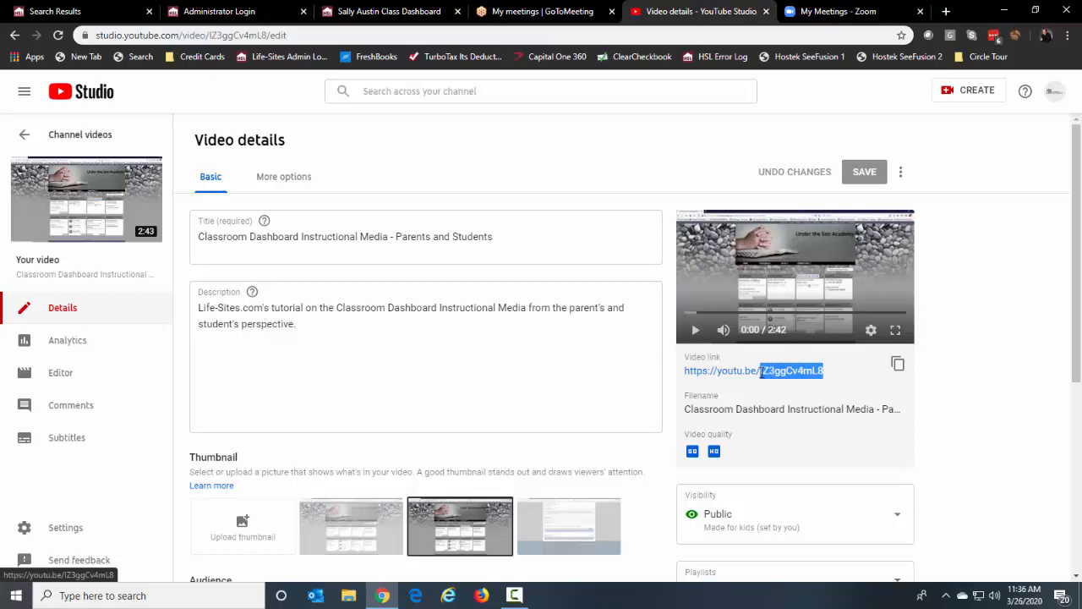
click(842, 375)
drag(841, 376, 686, 382)
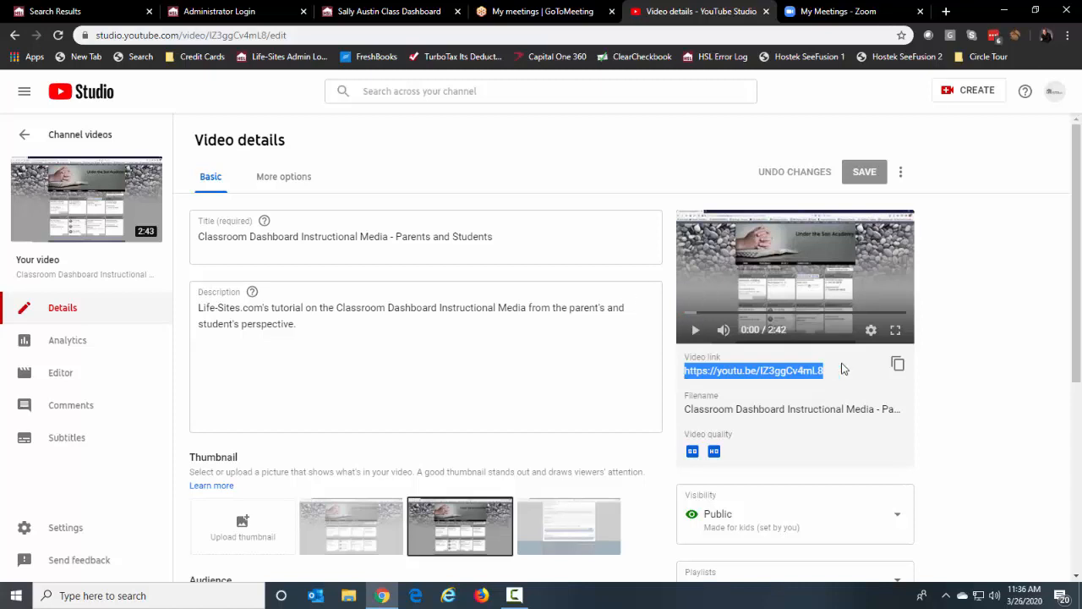
click(389, 13)
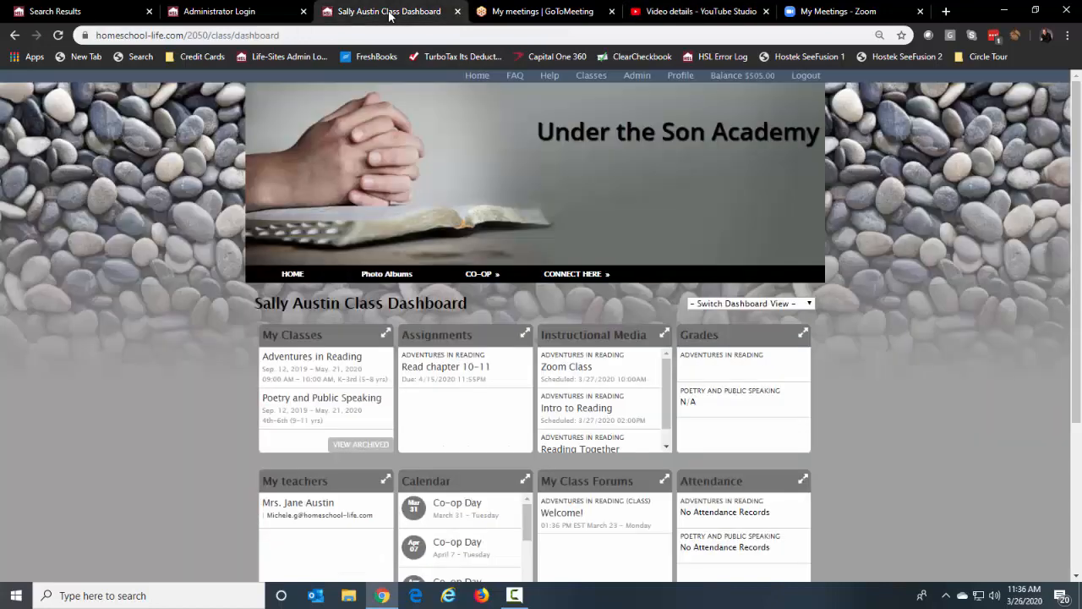
In Instructor View, start new instructional media for Adventures in Reading named 'Welcome to My YouTube'
click(742, 302)
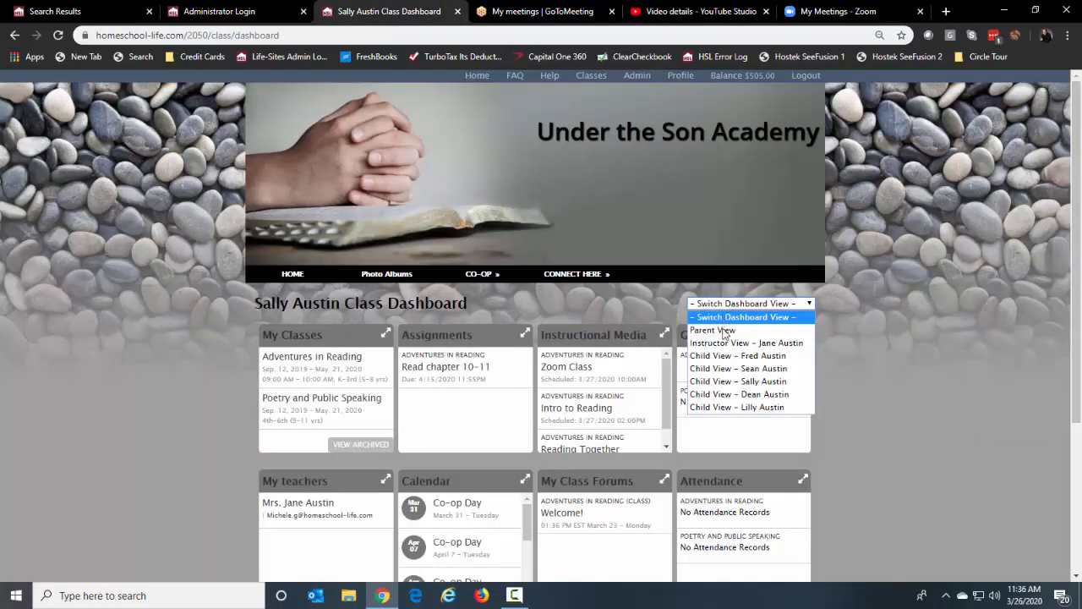
click(734, 342)
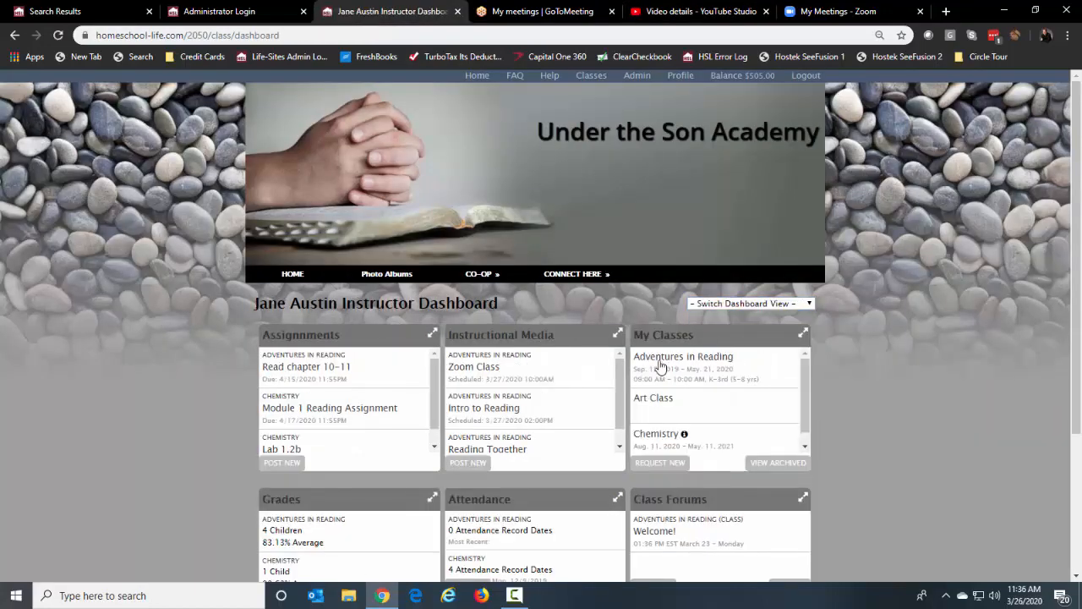
click(472, 464)
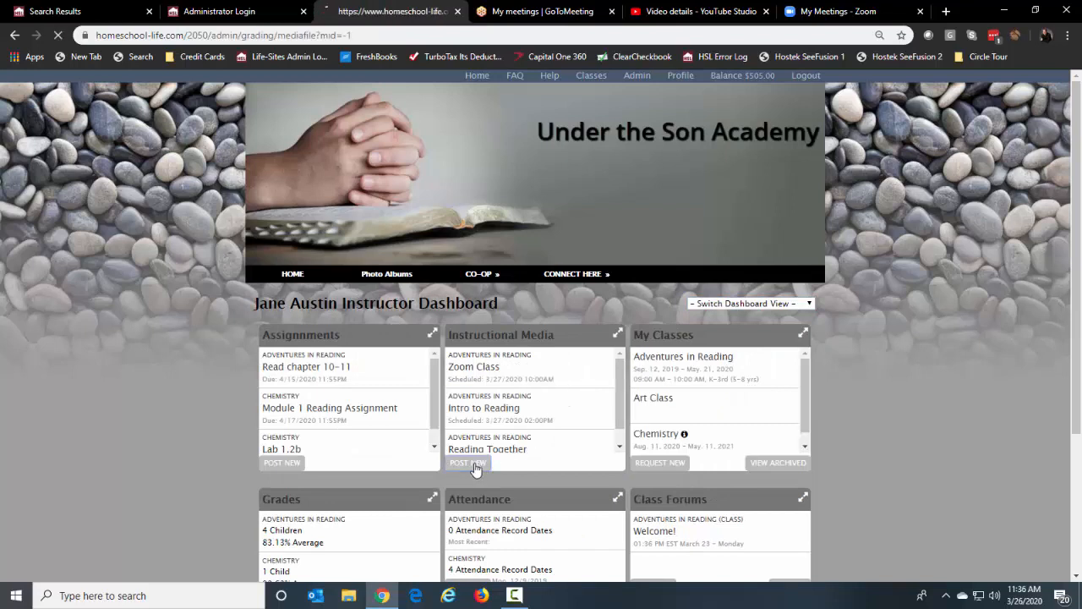
scroll(208, 293, down, 3)
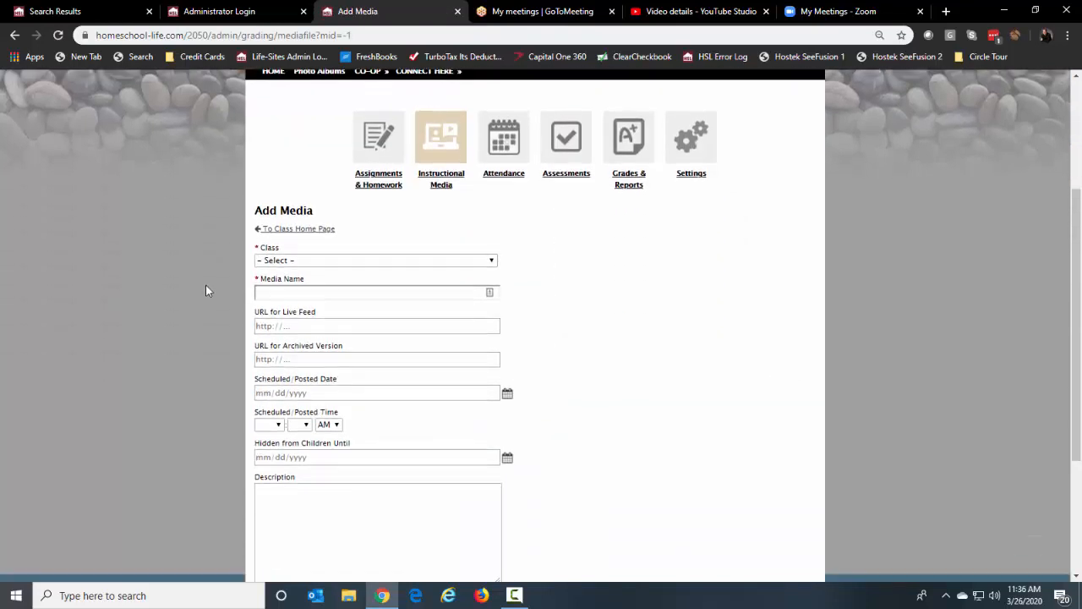
click(286, 260)
click(279, 286)
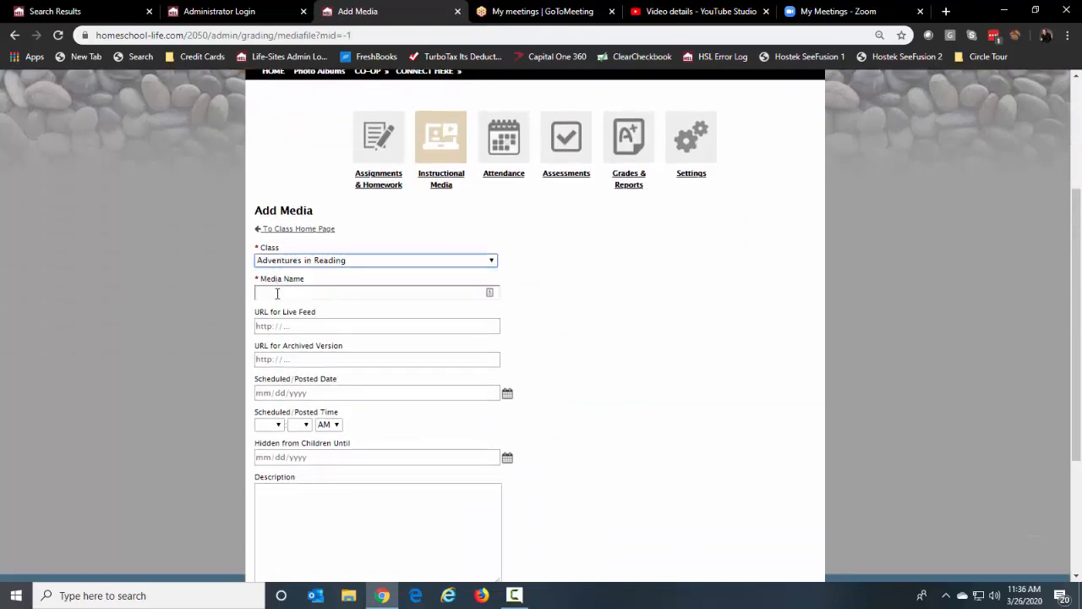
click(277, 296)
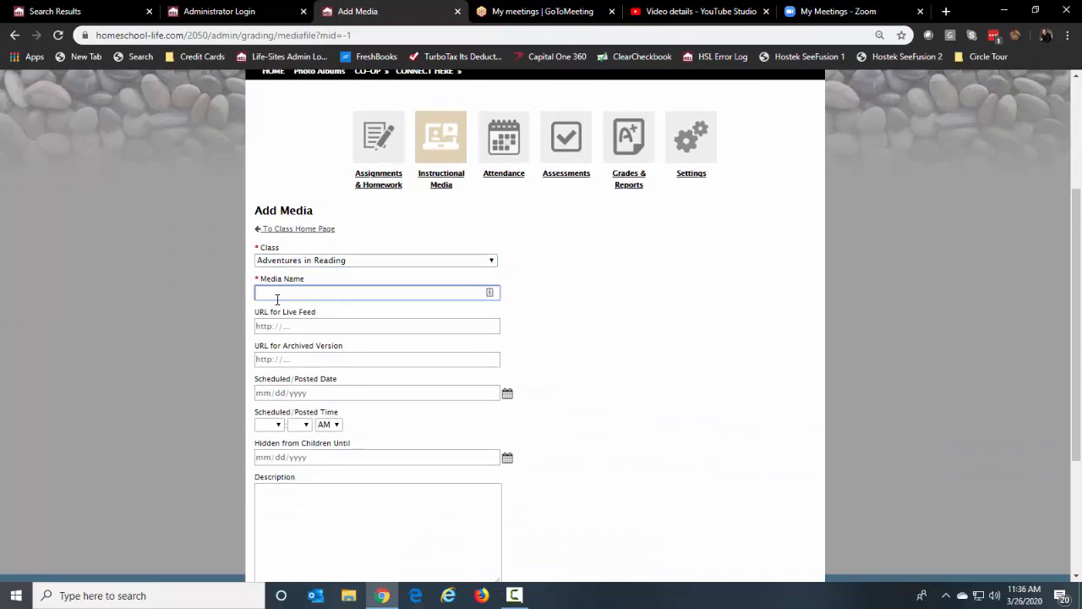
text(Welcome to My YouTube)
Paste the YouTube link as the archived URL, set 3/26/2020 11:30 AM, and save
click(341, 358)
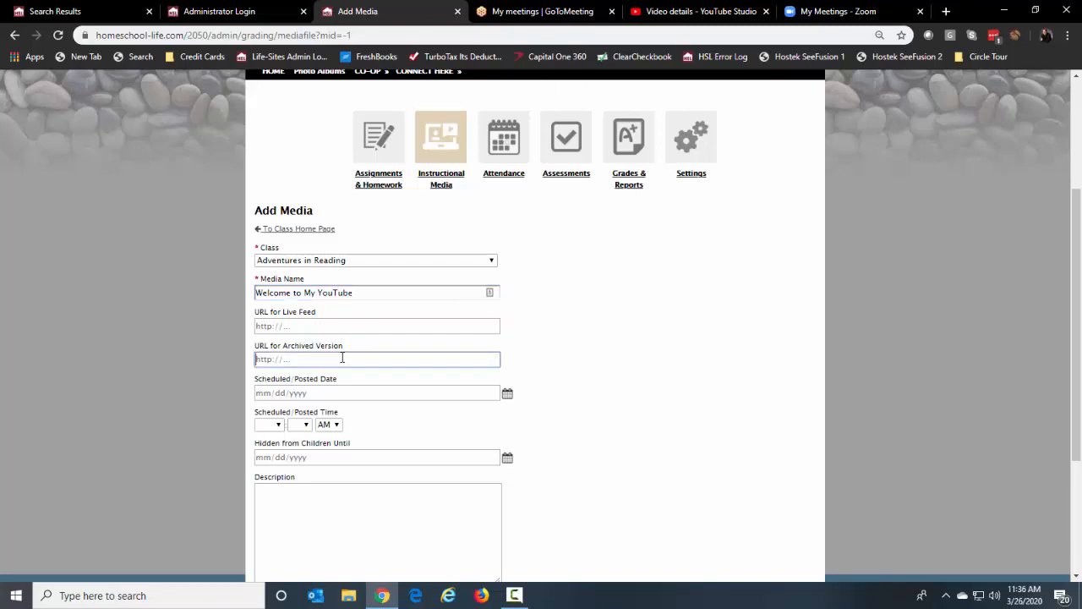
text(https://youtu.be/lZ3ggCv4mL8)
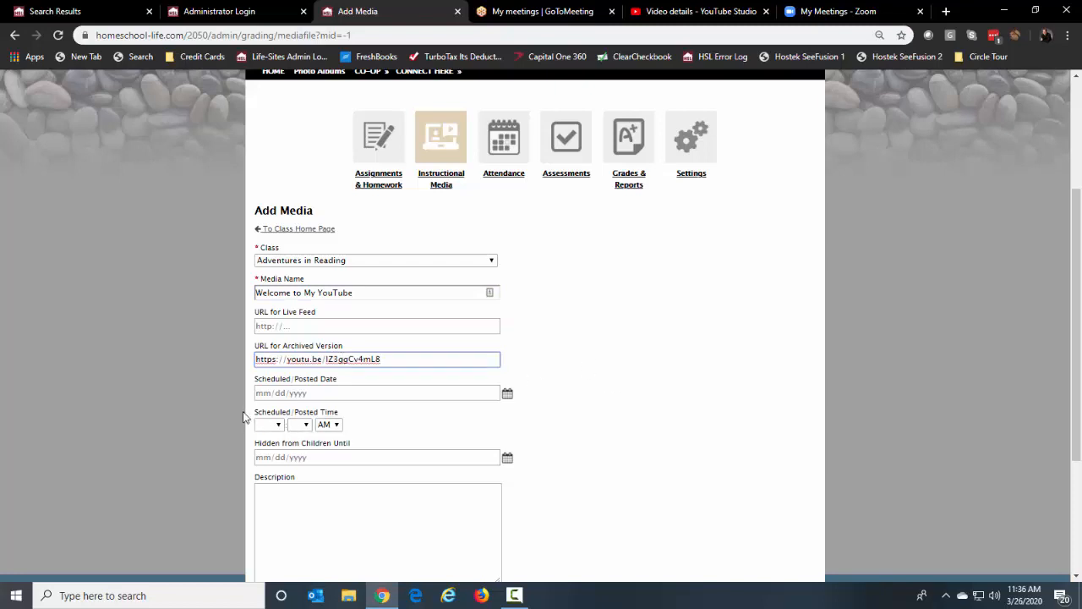
scroll(589, 403, down, 1)
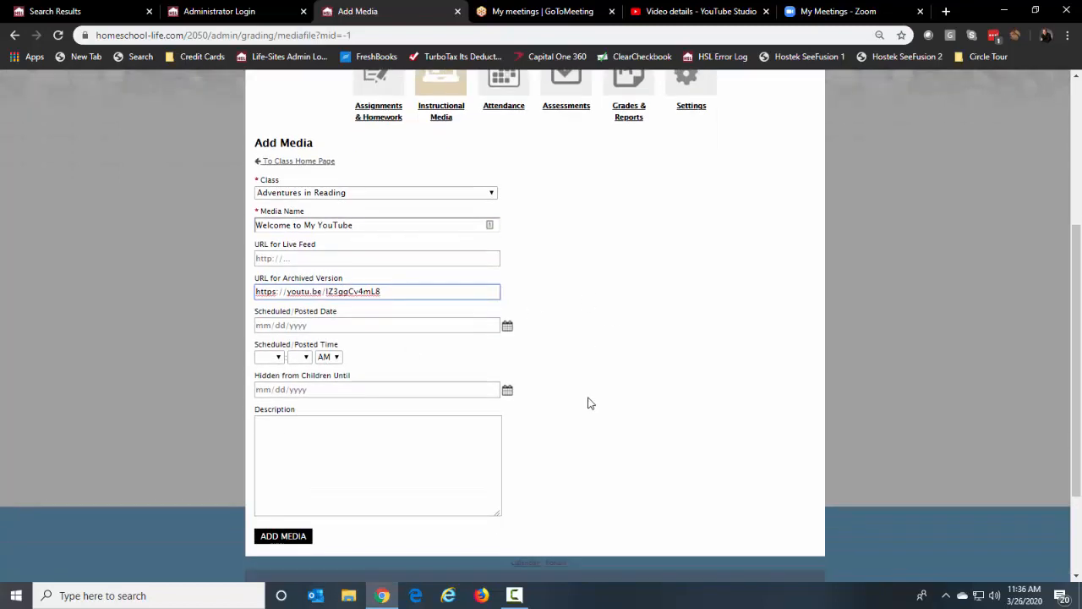
click(507, 326)
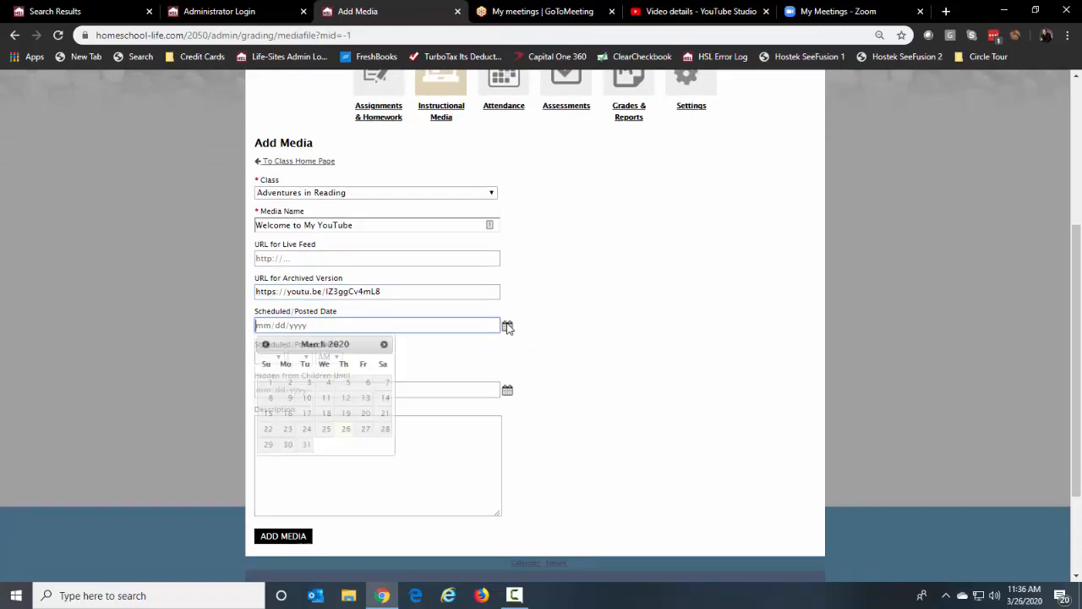
click(345, 431)
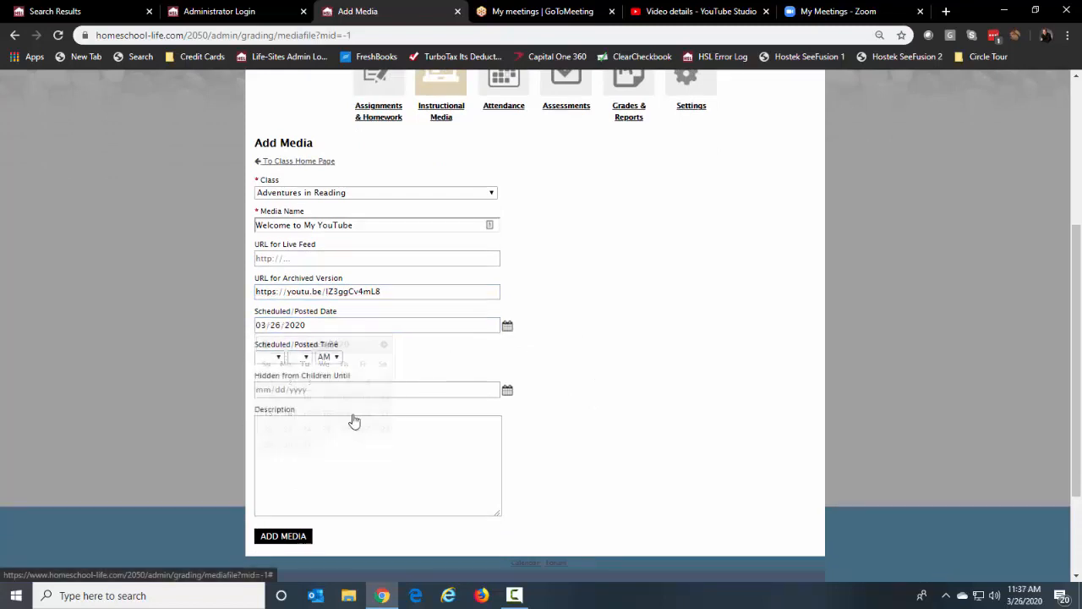
click(278, 359)
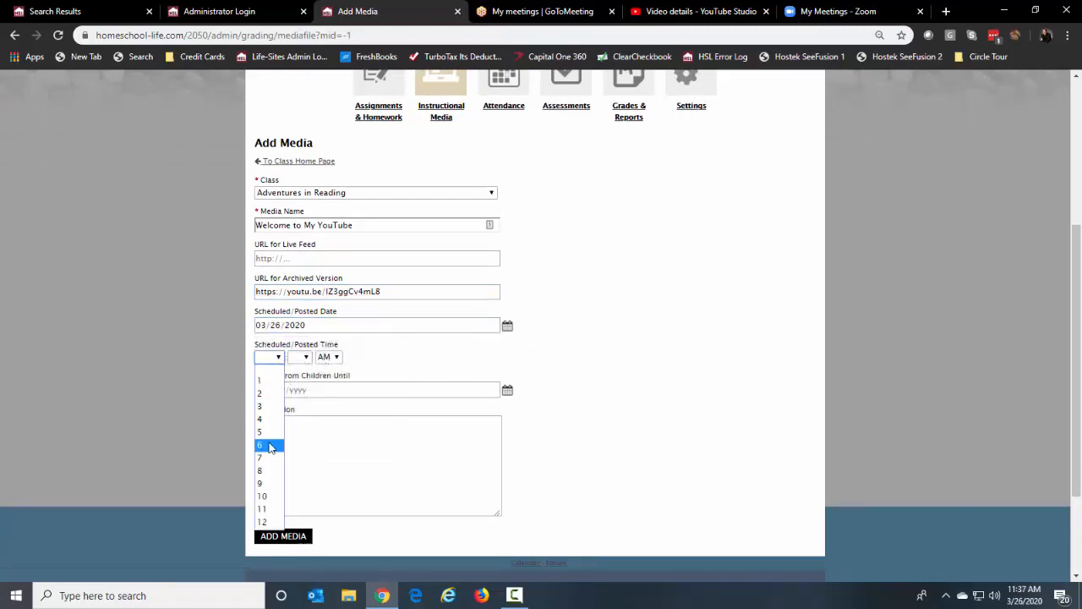
click(262, 508)
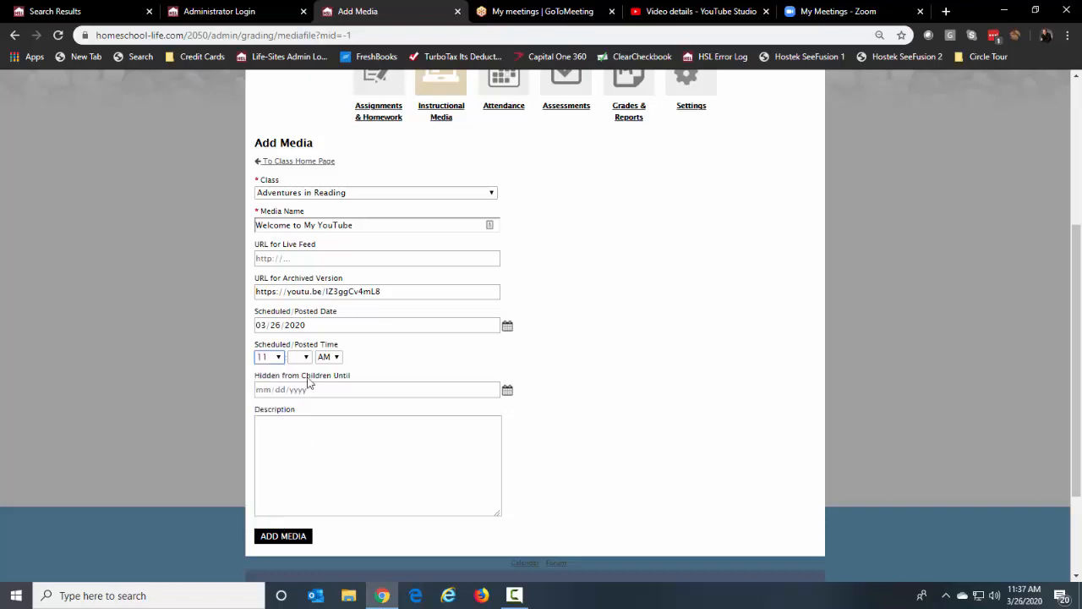
click(306, 357)
click(296, 457)
click(294, 455)
click(292, 537)
click(667, 119)
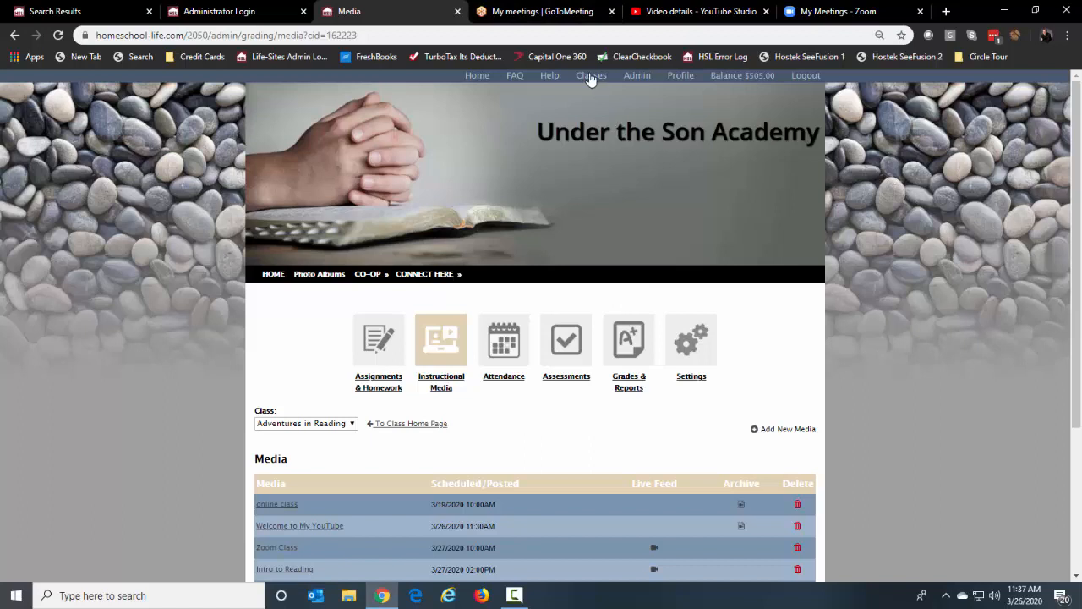
In a child's view of the class page, open Welcome to My YouTube's archived video
click(591, 76)
click(704, 305)
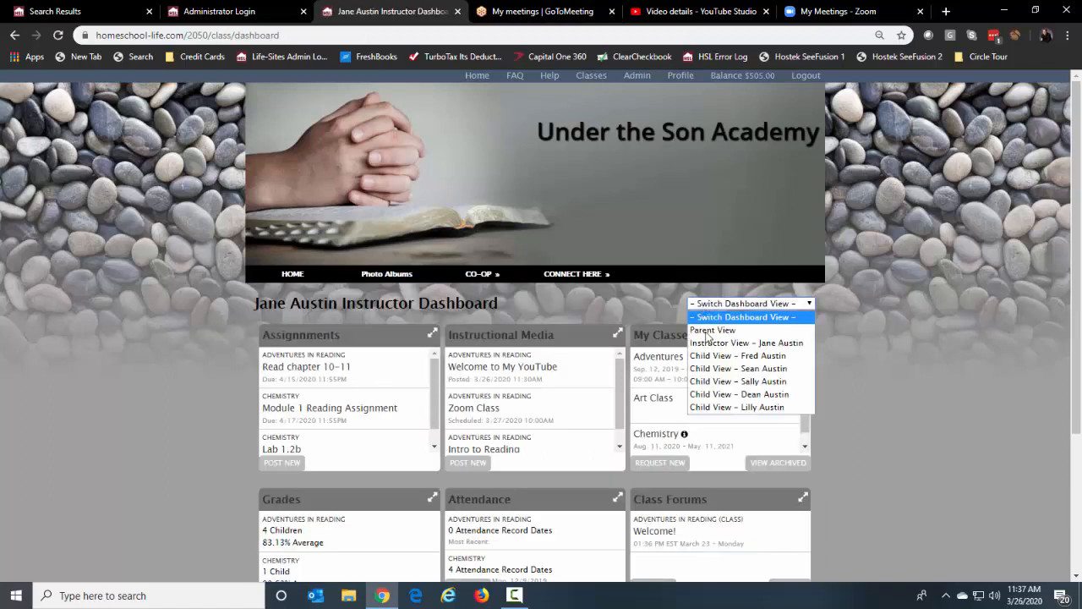
click(702, 356)
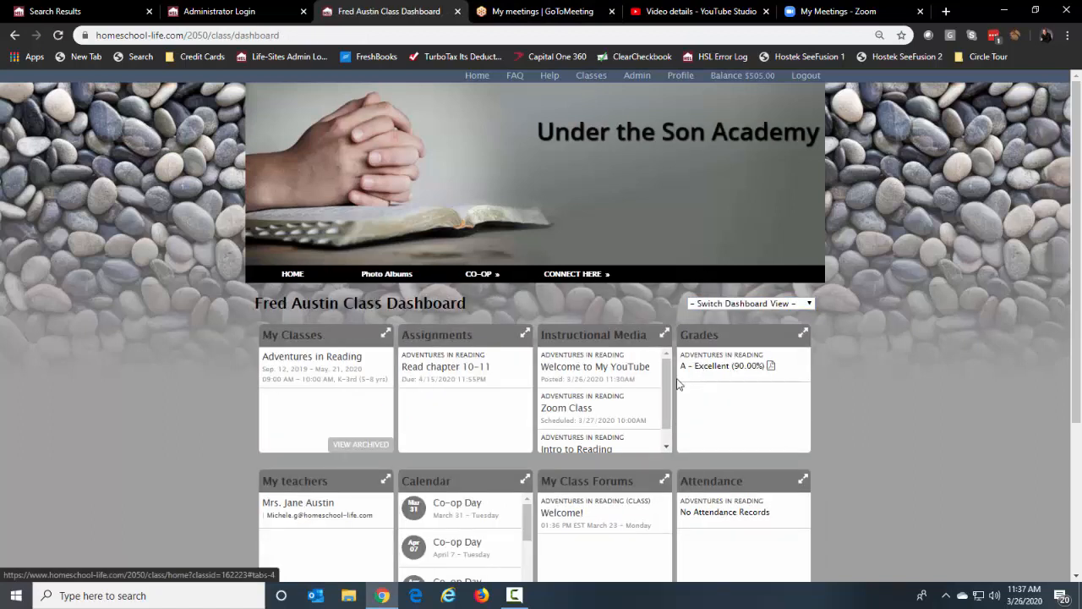
click(611, 369)
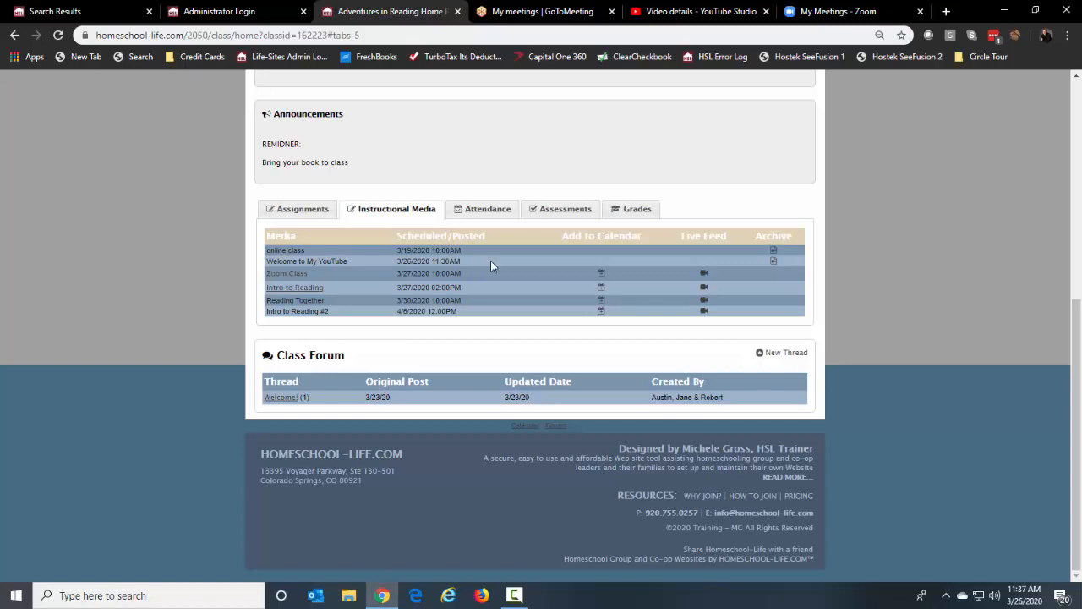
click(773, 267)
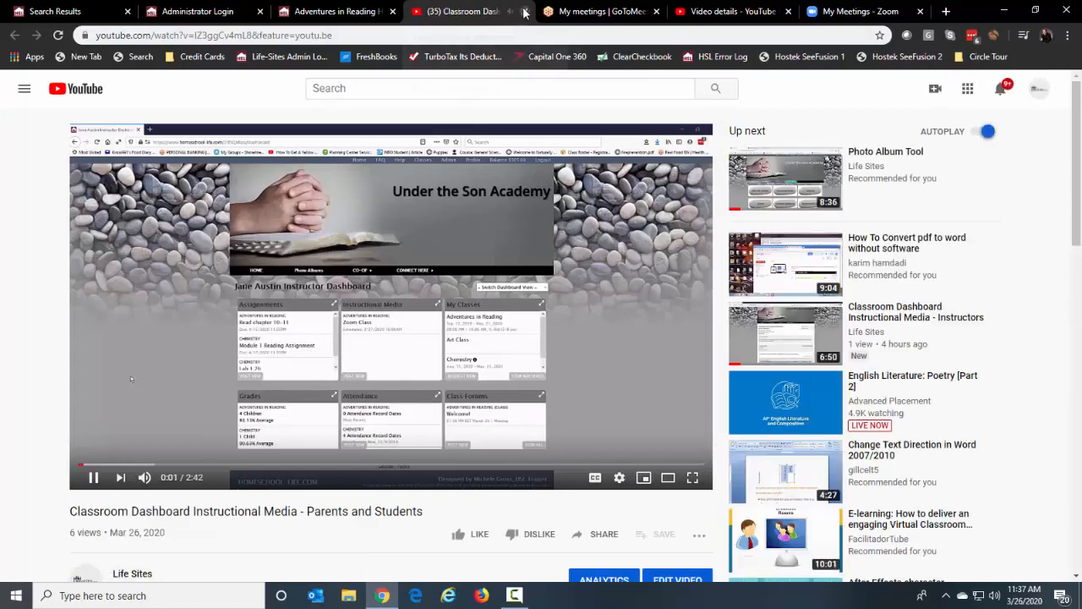
Close the YouTube video tab to return to the Adventures in Reading class page
click(526, 11)
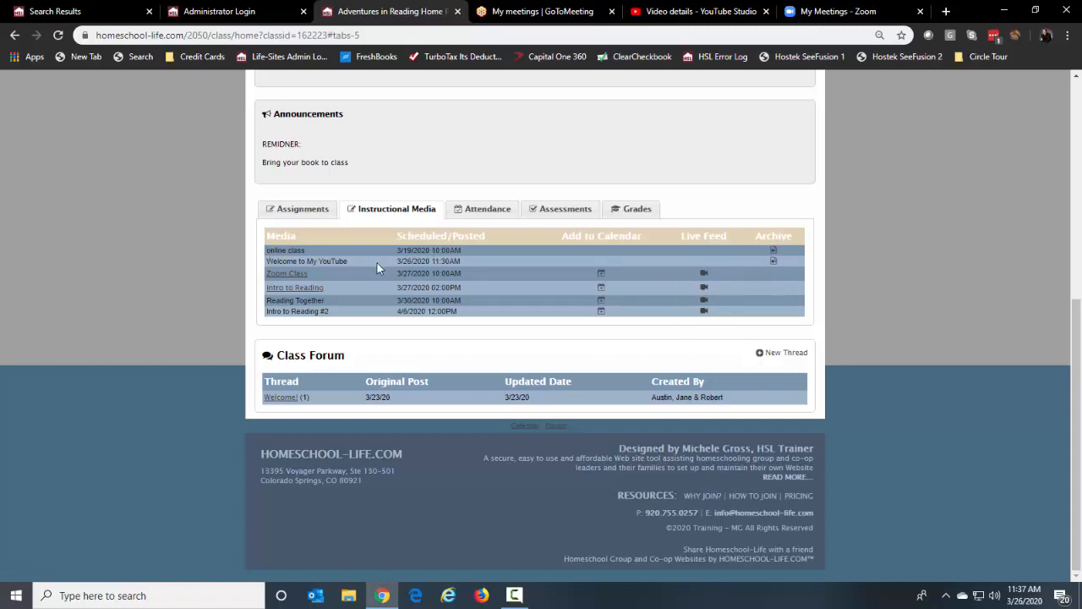
Highlight the entry's 3/26/2020 11:30AM posting time, then return to the YouTube Studio video details
drag(396, 266, 462, 266)
scroll(876, 226, up, 1)
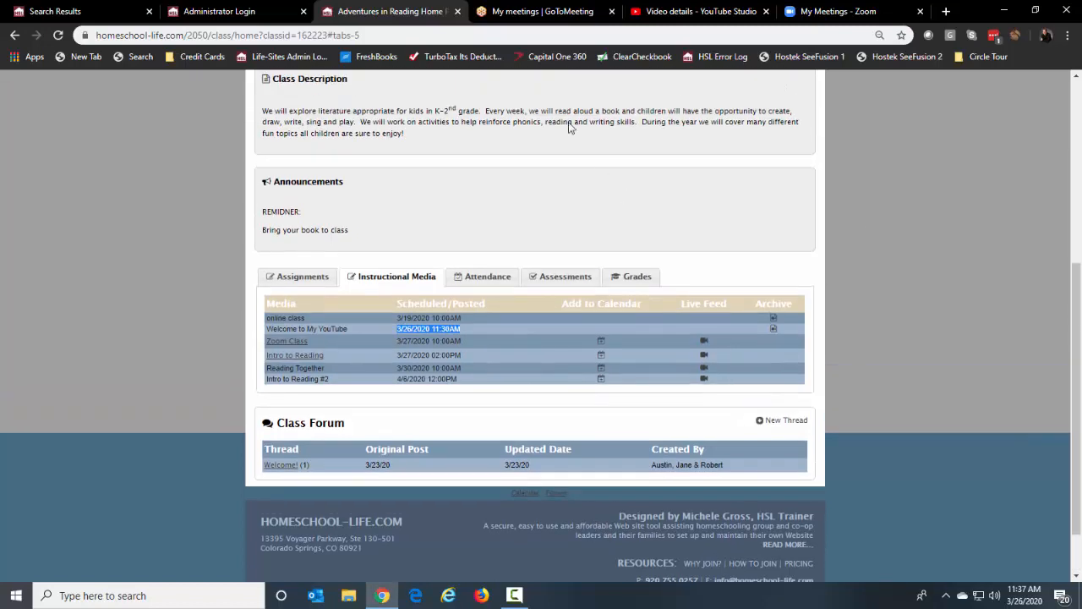
click(687, 14)
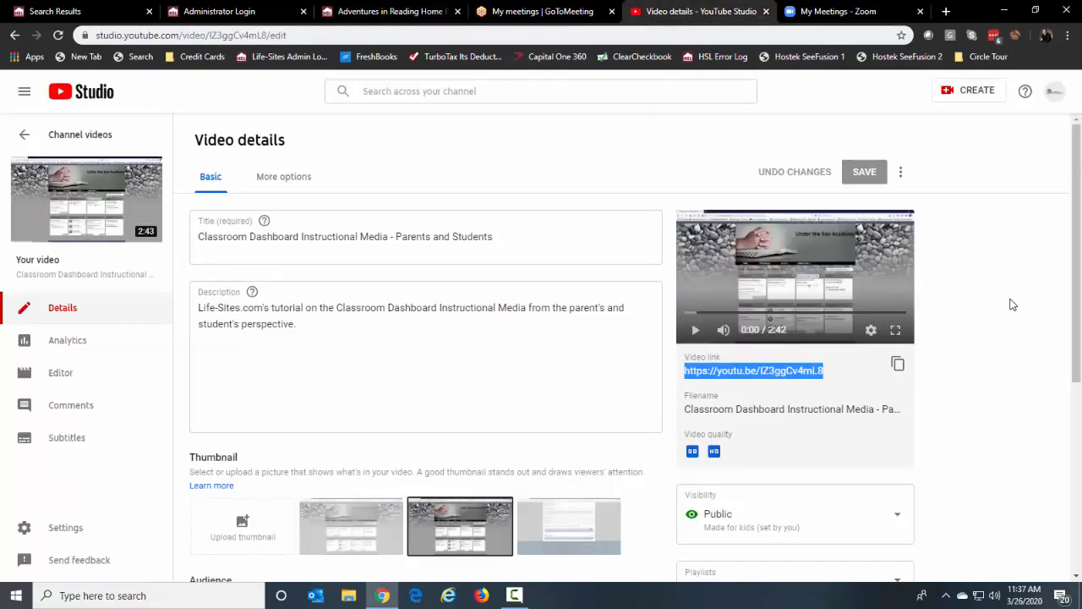
Select just the code IZ3ggCv4mL8 from the video link, then return to the class page
scroll(1011, 305, down, 2)
scroll(1011, 305, up, 2)
click(842, 369)
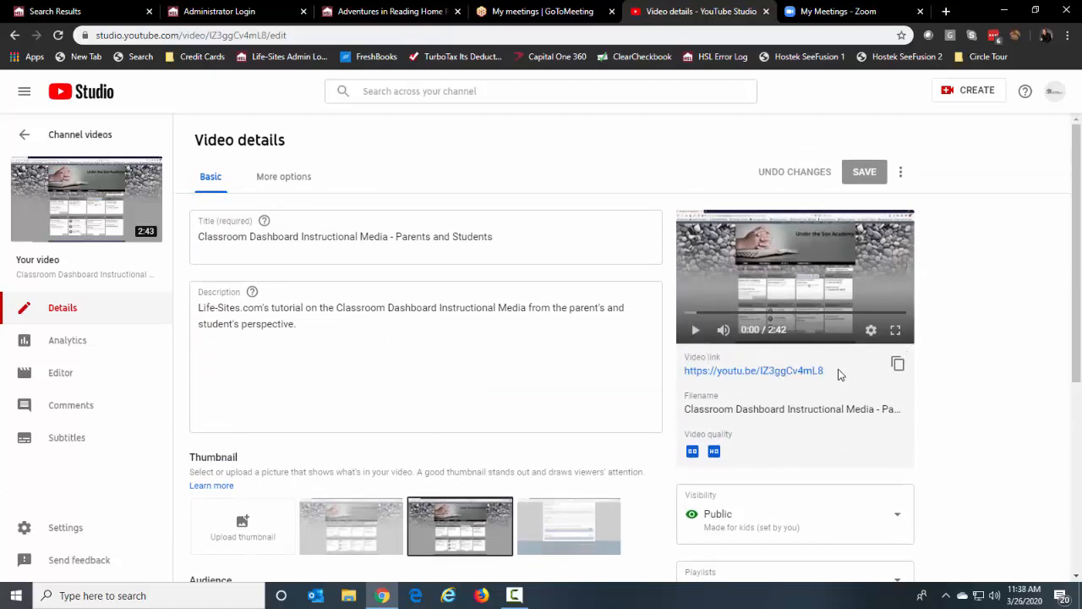
drag(825, 370, 761, 373)
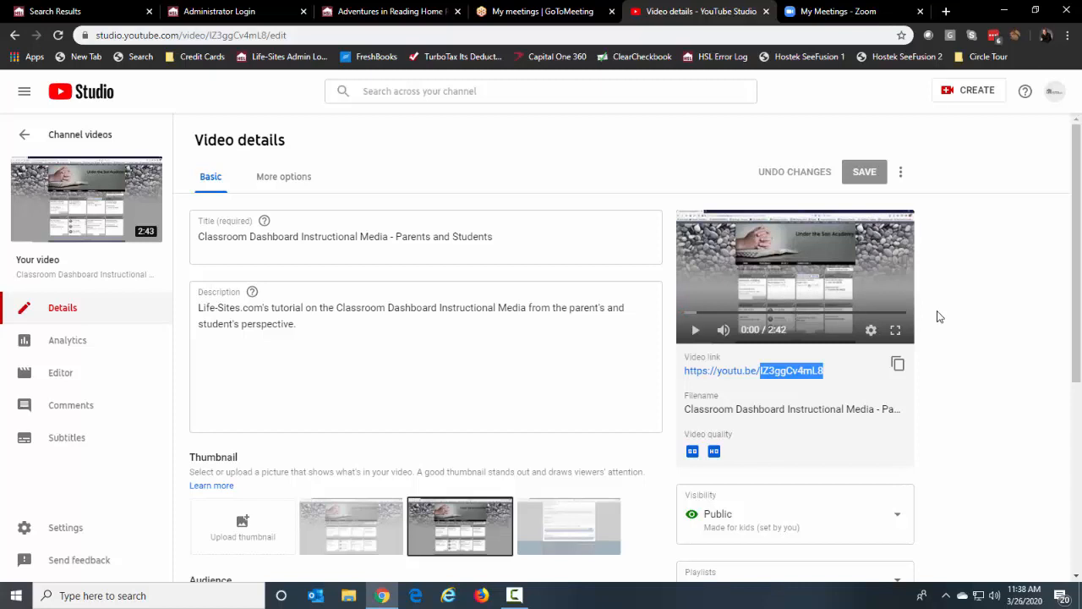
click(975, 372)
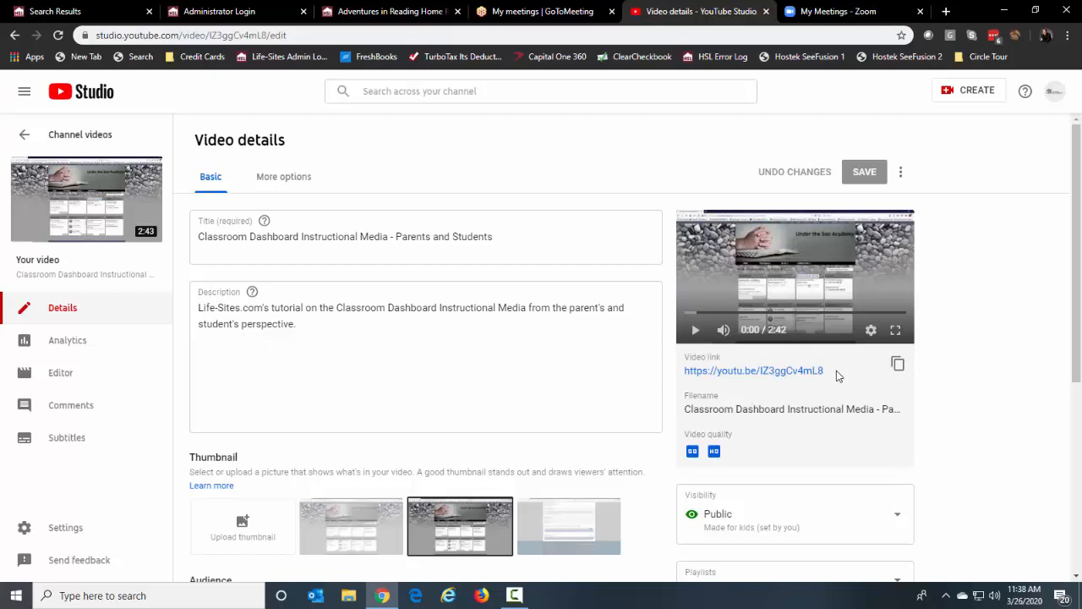
drag(833, 370, 685, 374)
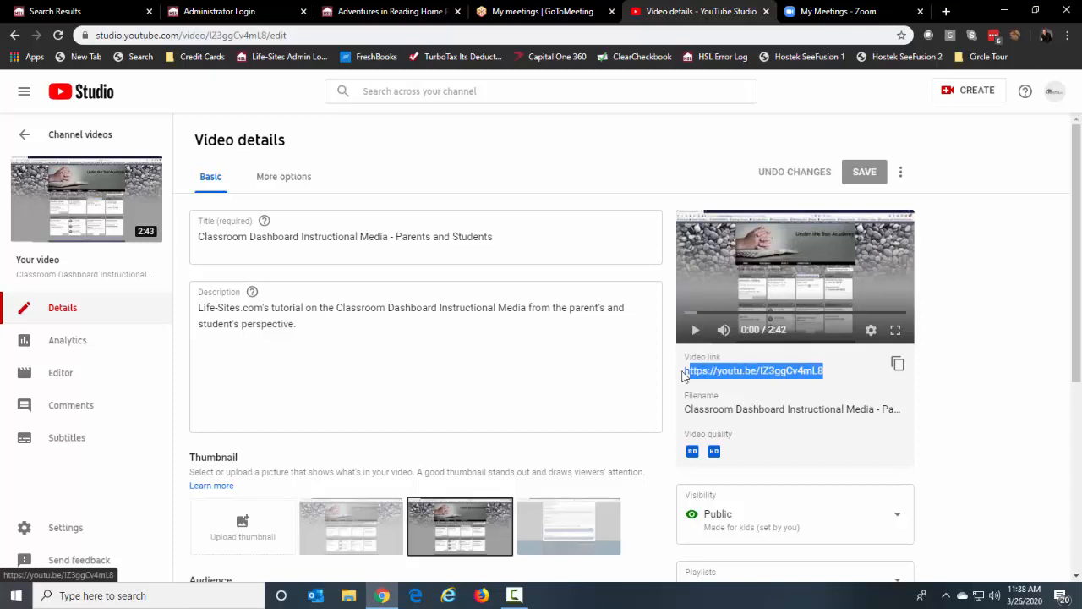
drag(844, 375, 763, 373)
key(ctrl+c)
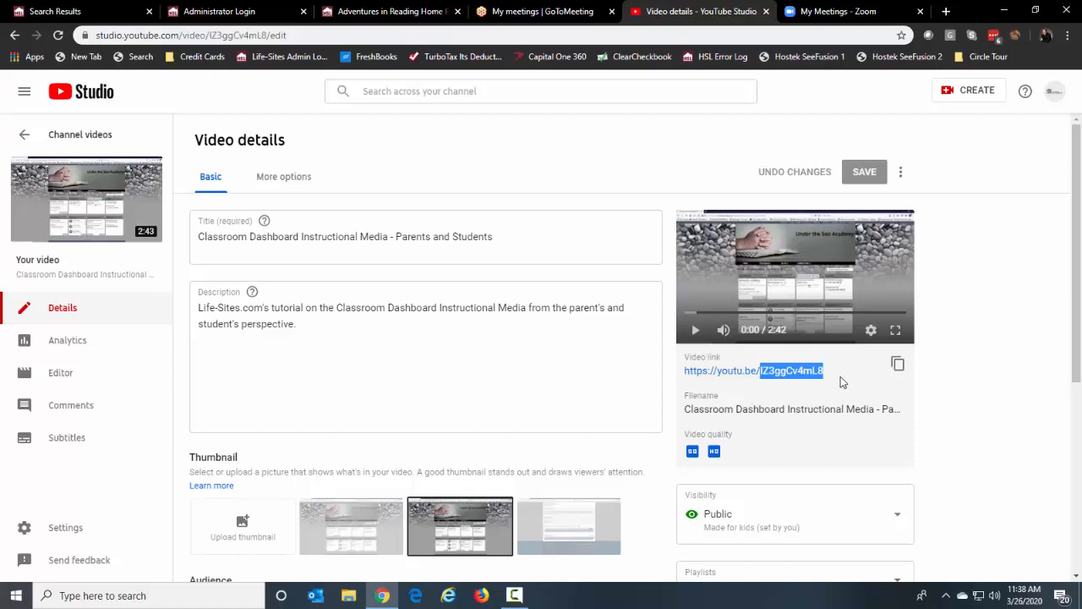
click(385, 12)
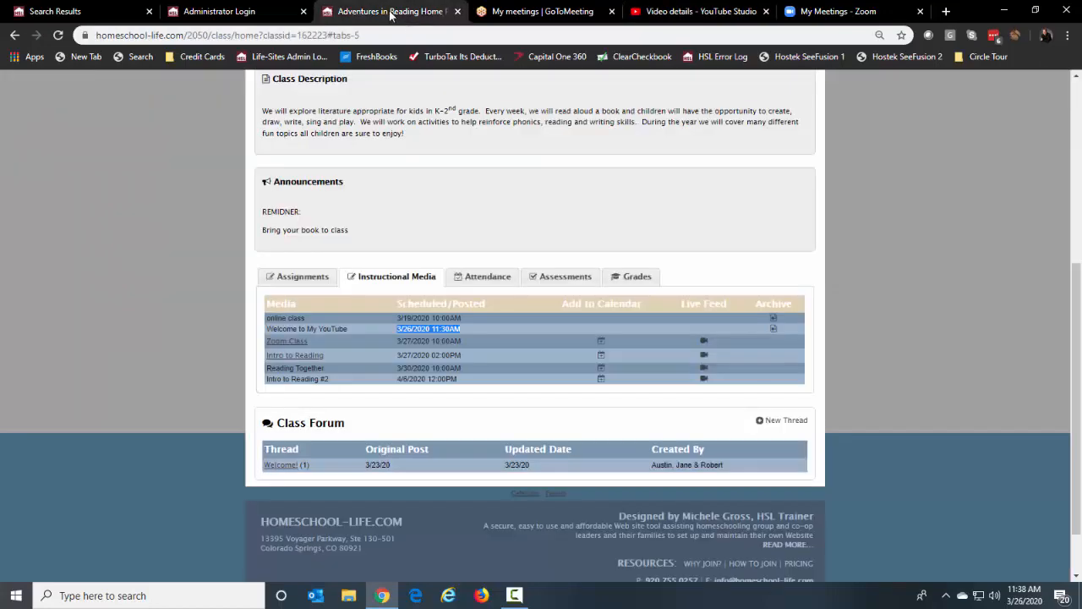
Log in to Admin Home and open the Classroom Dashboard Designer on the Child Dashboard
click(271, 19)
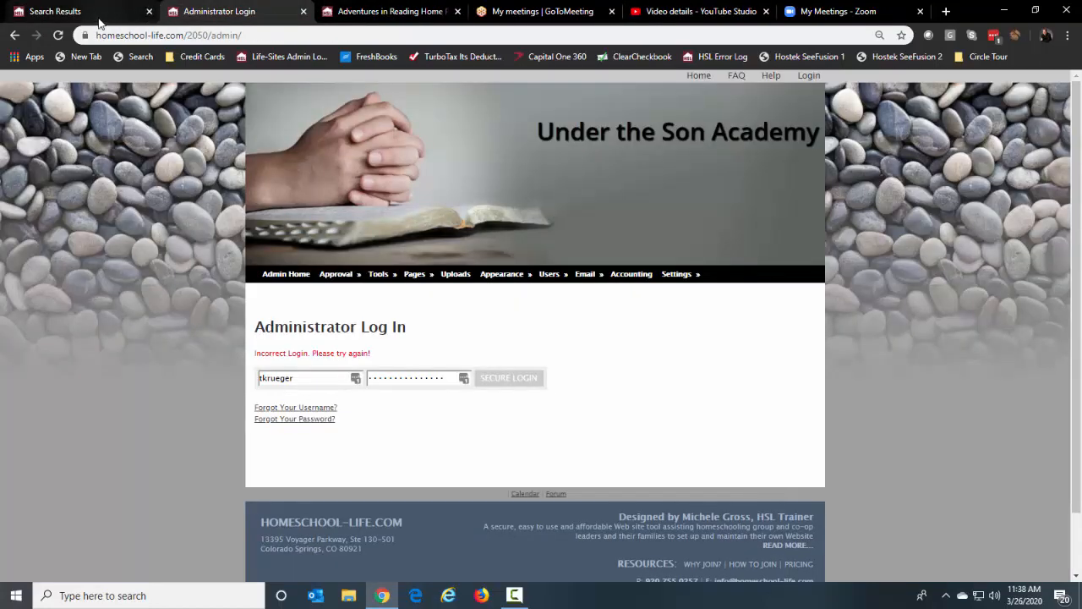
click(321, 14)
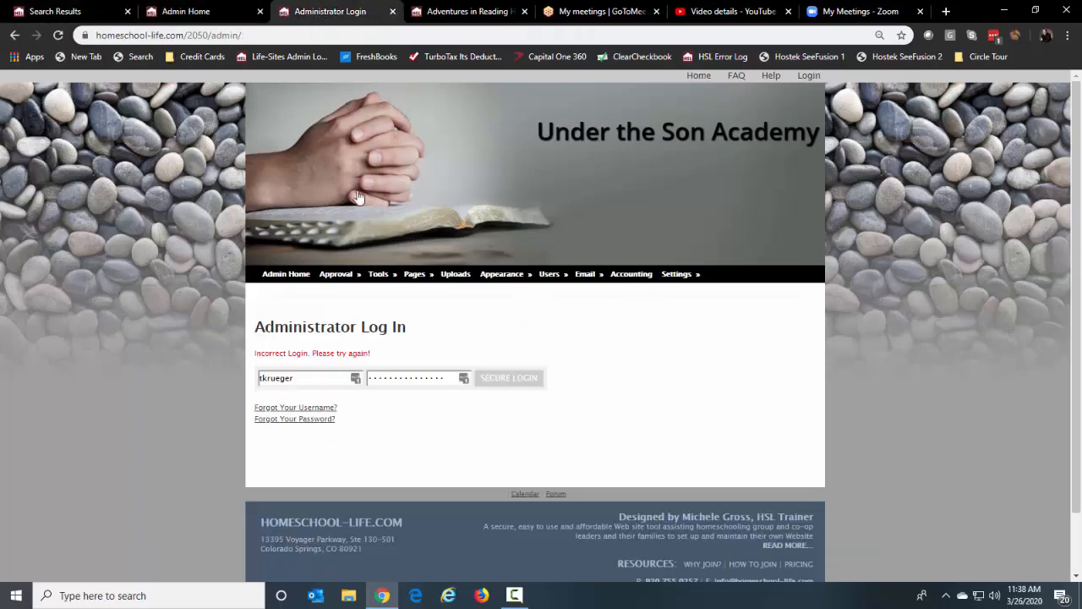
click(392, 12)
click(218, 15)
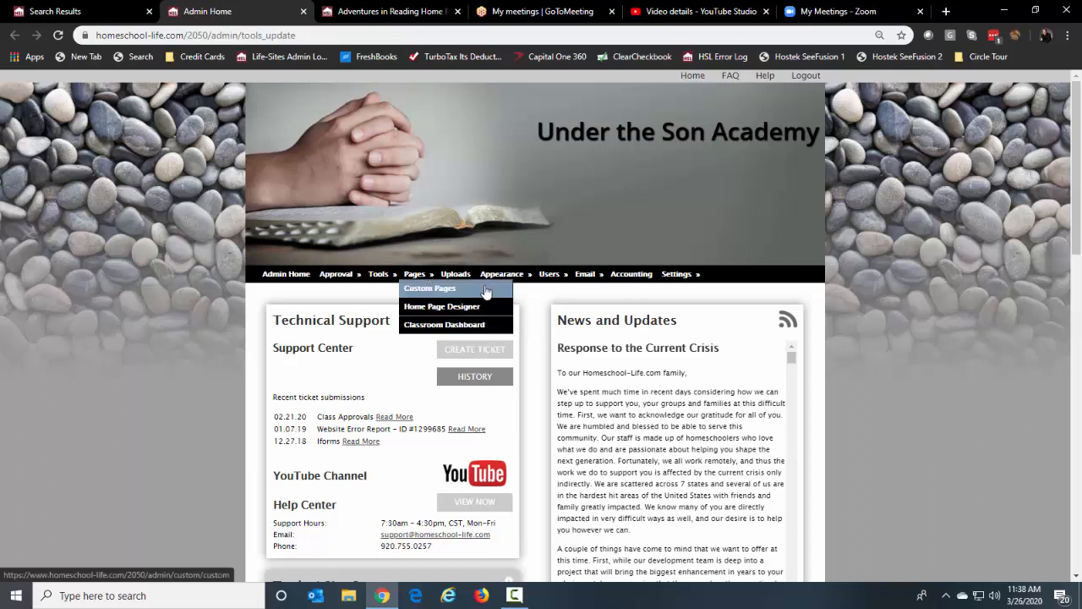
mouse_move(676, 274)
click(415, 307)
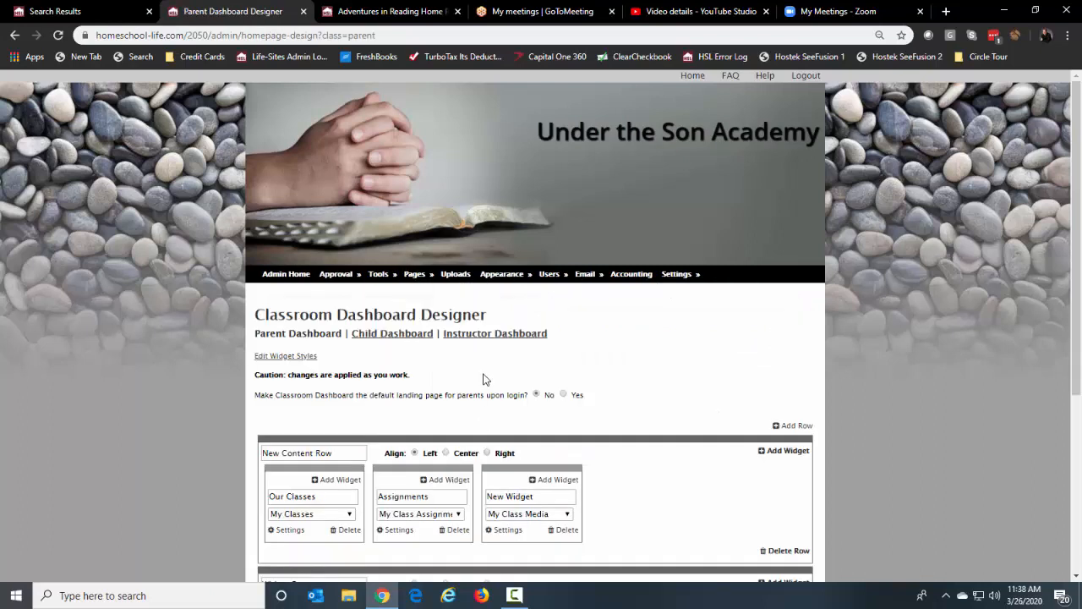
click(404, 338)
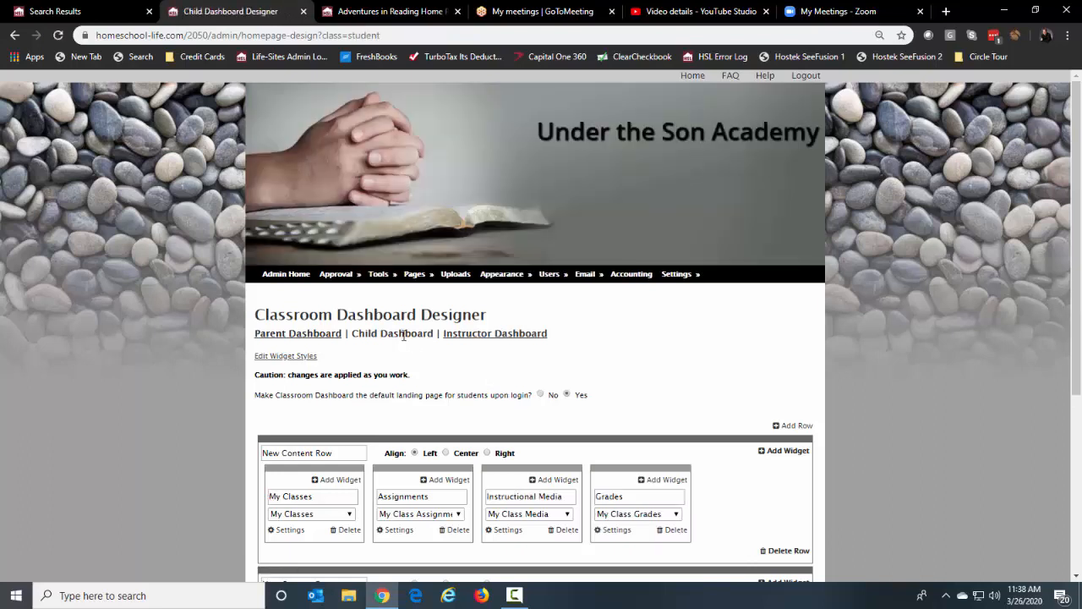
Add a new row with a YouTube-type widget named 'Welcome'
click(801, 426)
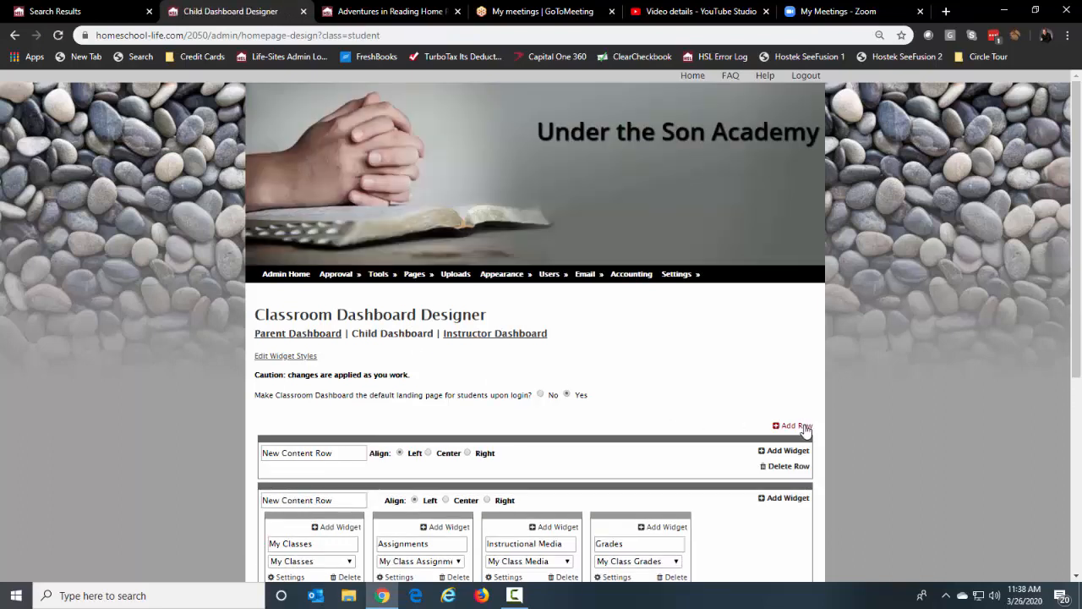
click(800, 454)
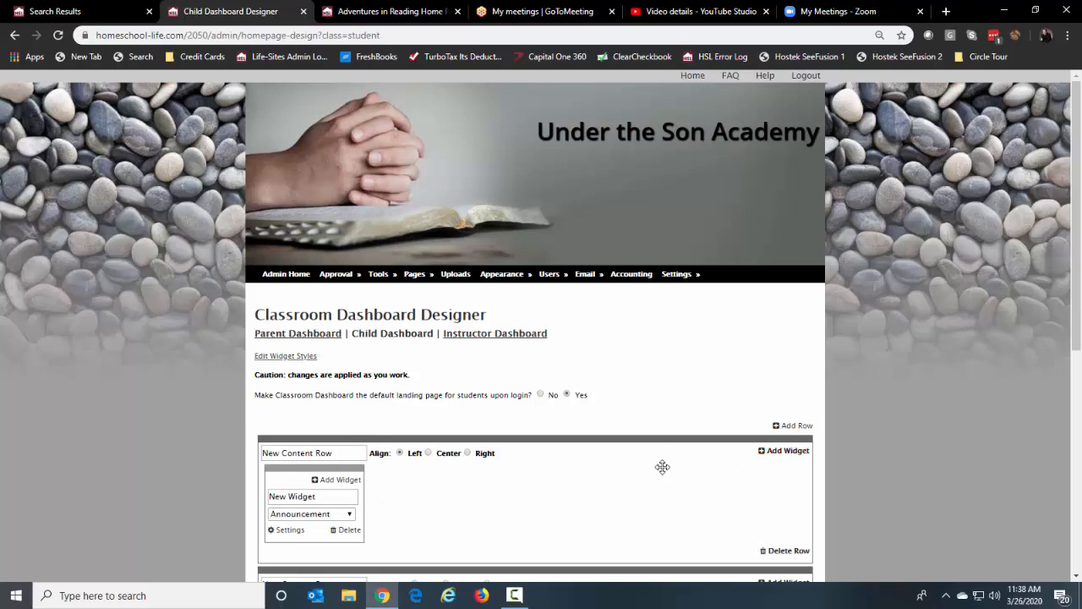
scroll(661, 466, down, 2)
click(344, 361)
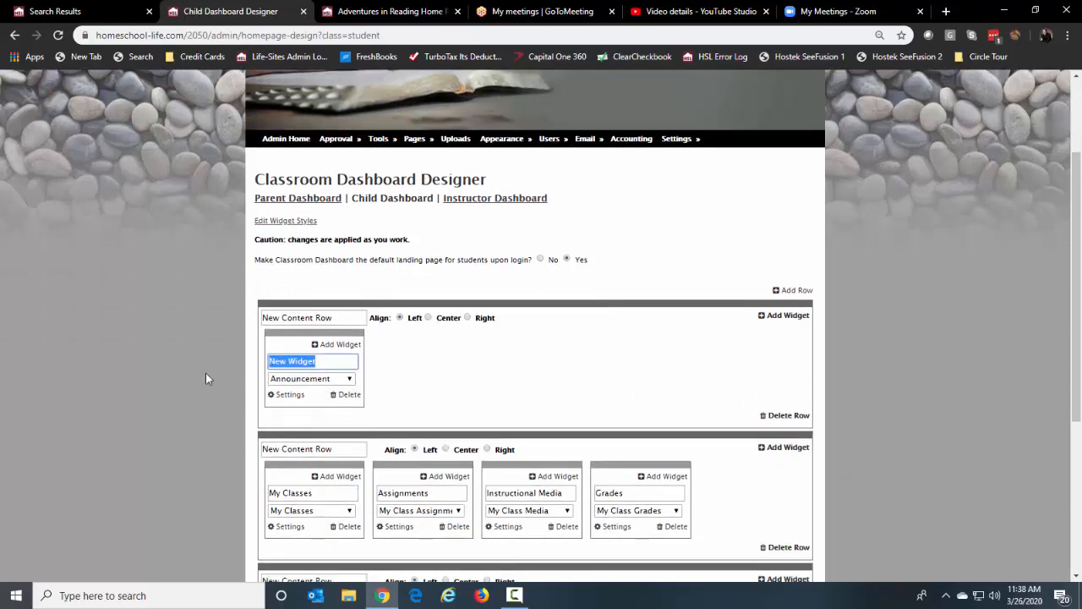
text(Welcome)
click(334, 380)
scroll(350, 352, down, 1)
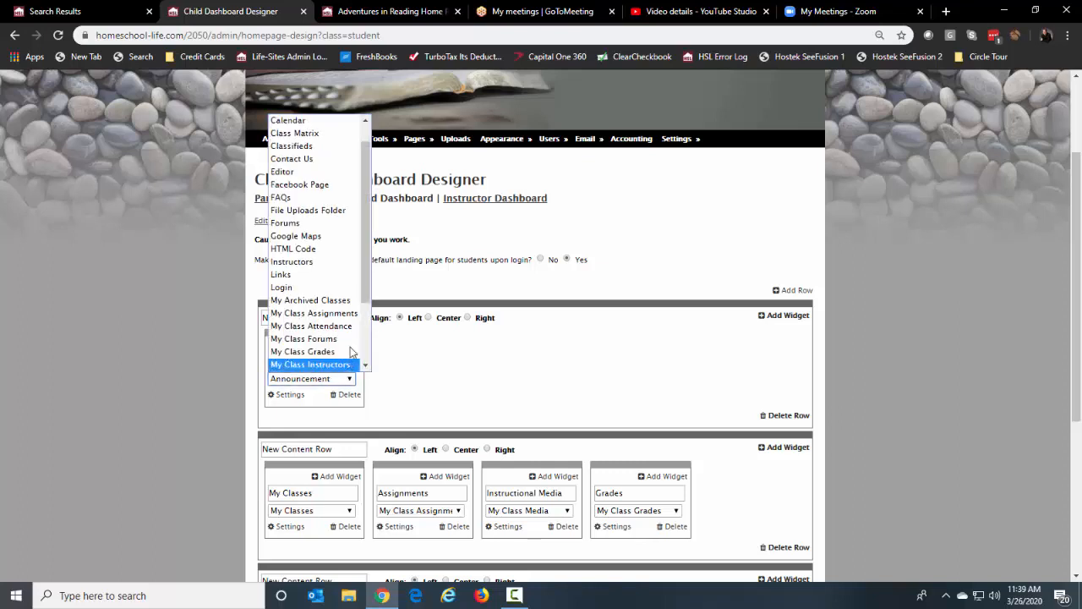
scroll(338, 339, down, 3)
click(302, 366)
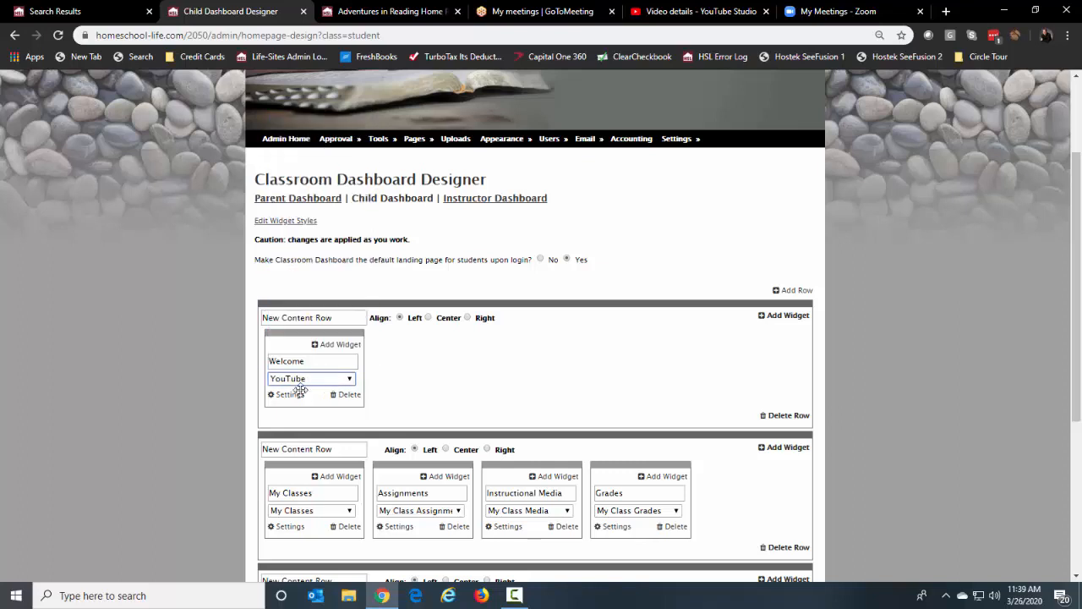
Paste video code IZ3ggCv4mL8 into the Welcome widget's settings and save
click(290, 395)
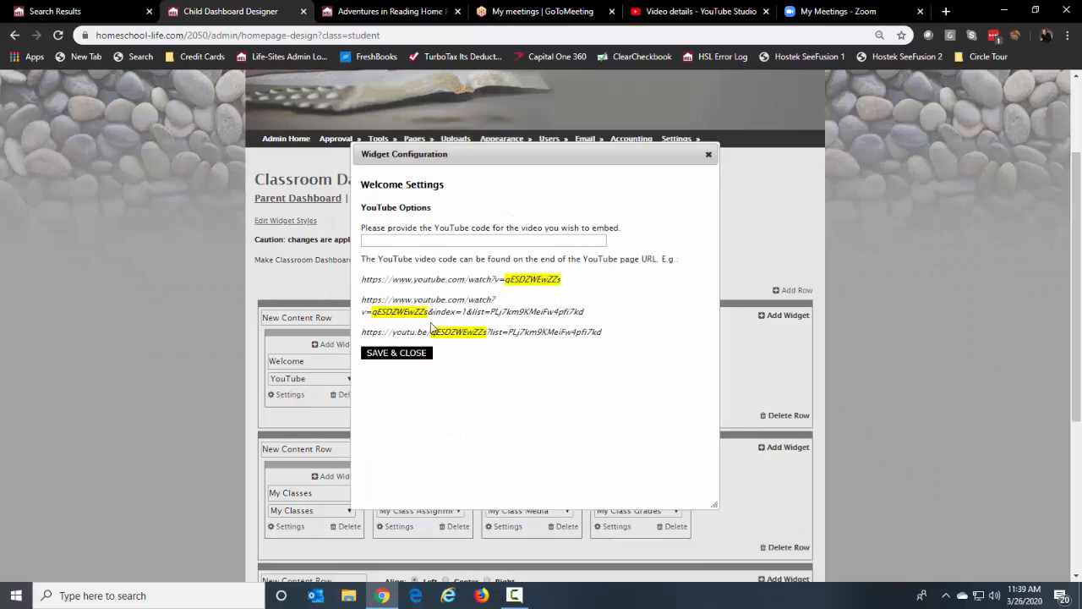
click(504, 241)
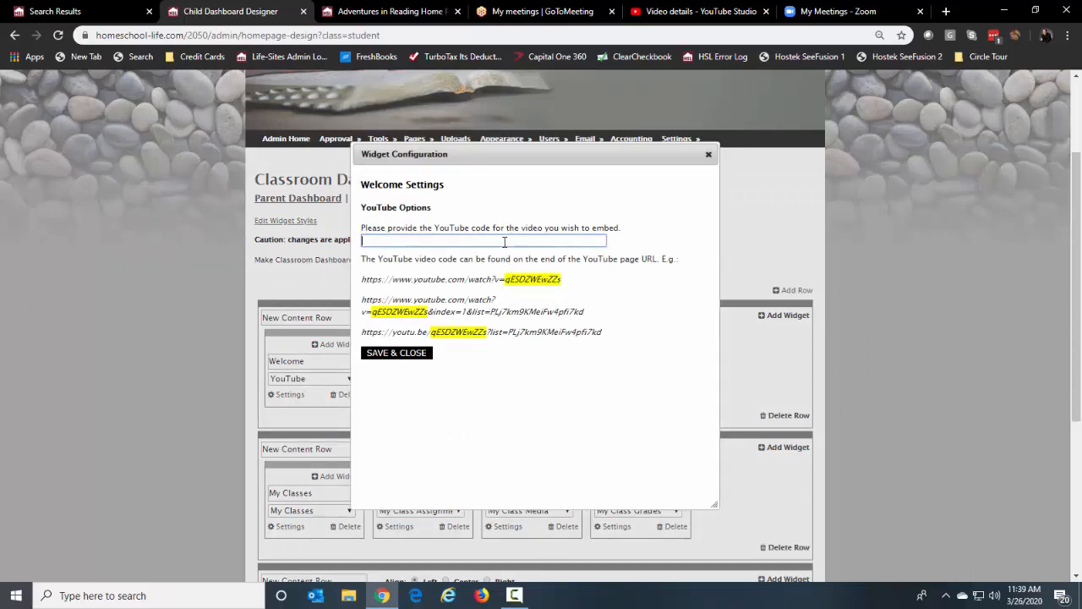
key(ctrl+v)
click(407, 352)
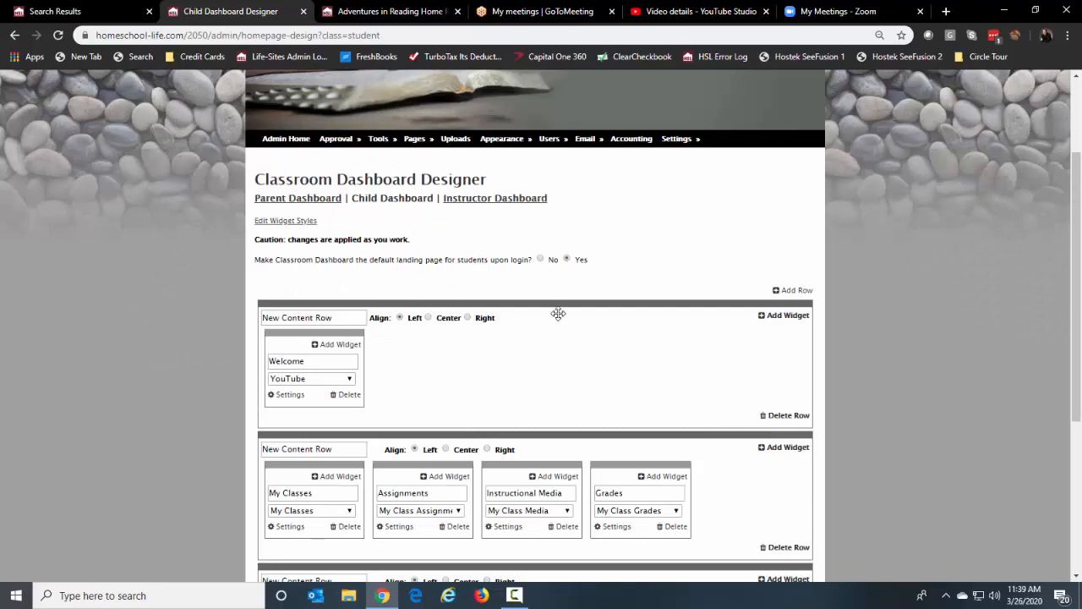
click(420, 13)
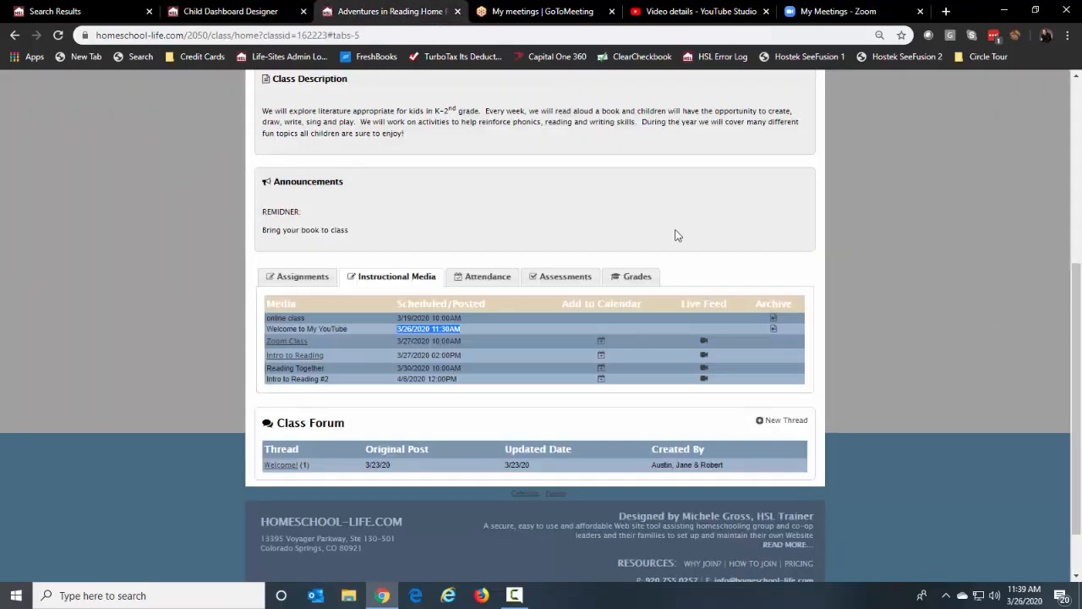
Check the Welcome video on the child's class dashboard, then return to the designer
scroll(745, 251, up, 4)
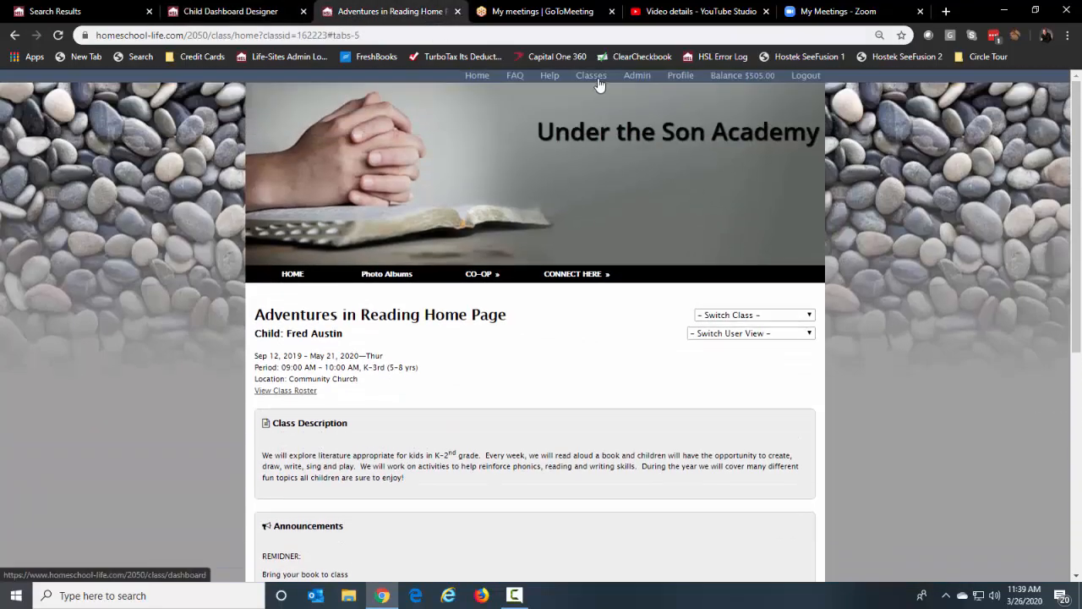
click(597, 79)
scroll(943, 394, down, 2)
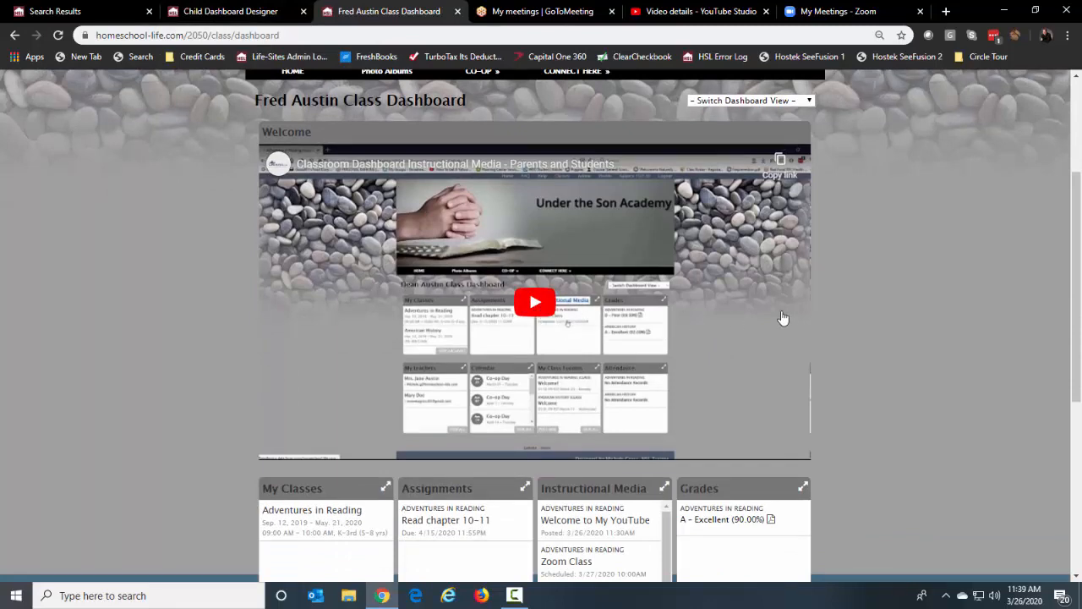
scroll(852, 299, up, 2)
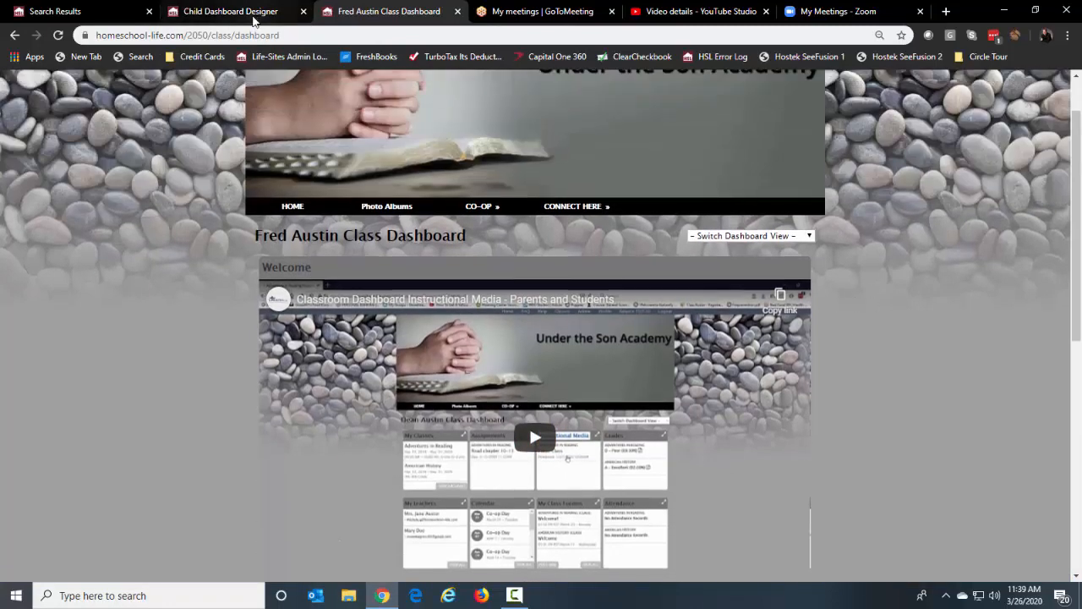
click(254, 16)
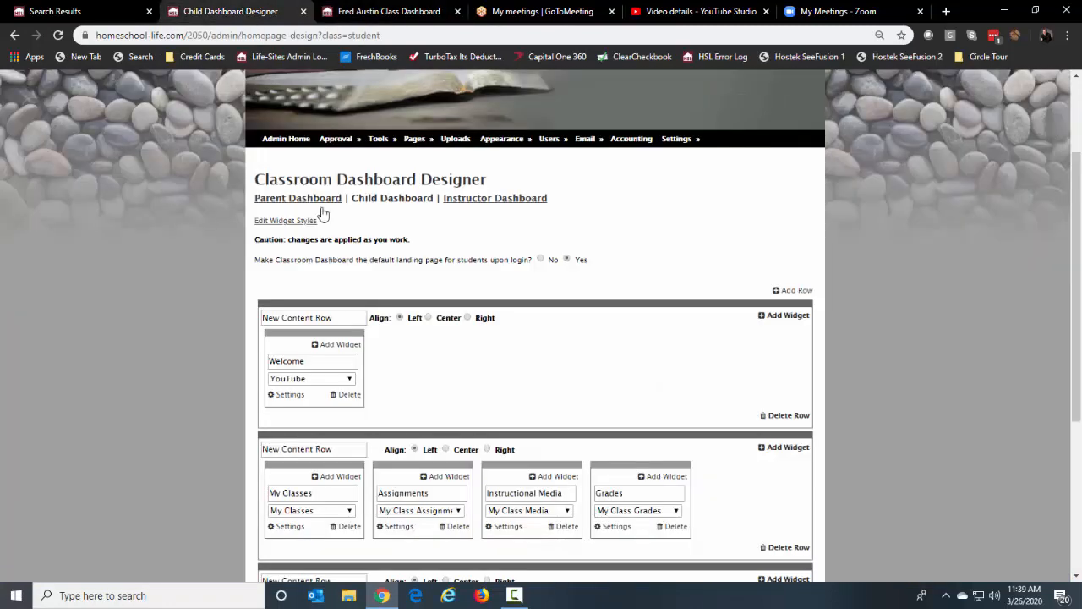
Delete the row holding the Welcome widget and expand the custom pages' WIDGETS category
click(797, 419)
click(611, 127)
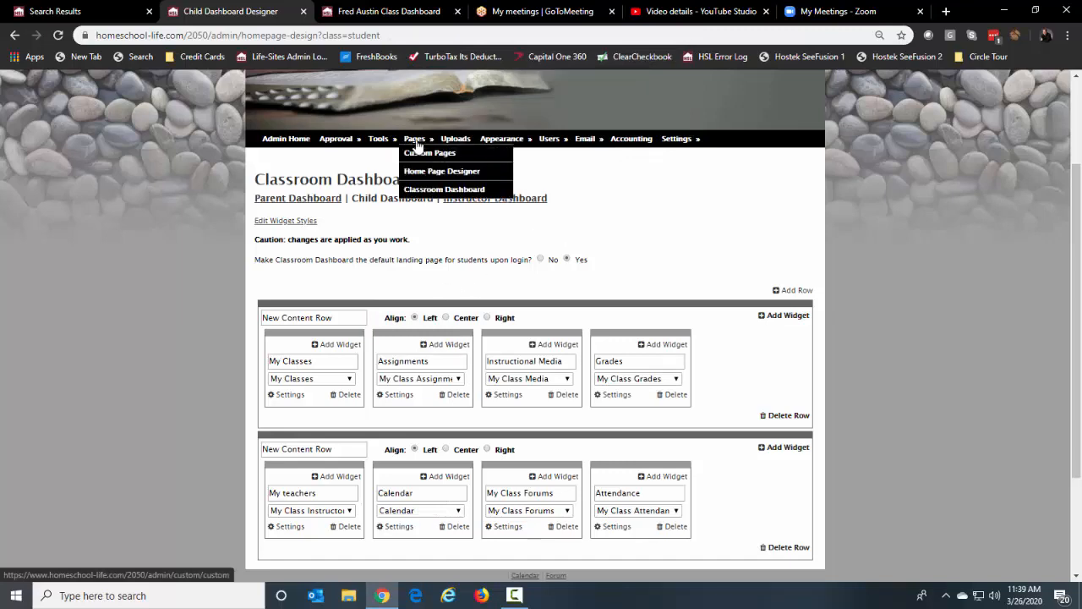
click(417, 154)
scroll(548, 429, down, 1)
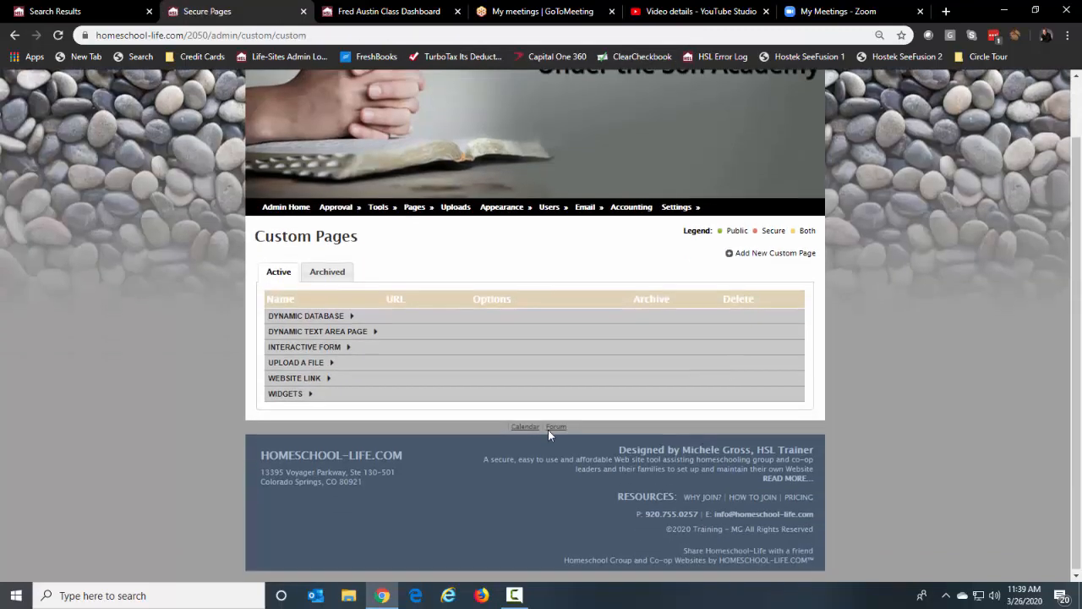
click(285, 394)
scroll(393, 433, down, 1)
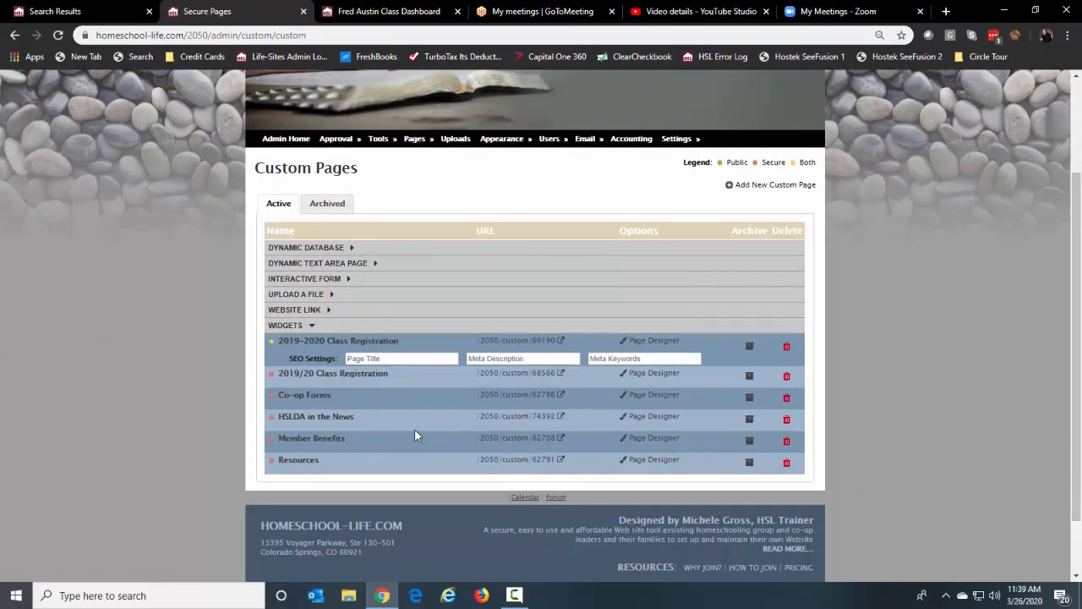
scroll(895, 301, up, 2)
Open the Home Page Designer, scroll through its rows, then go to YouTube Studio
mouse_move(675, 271)
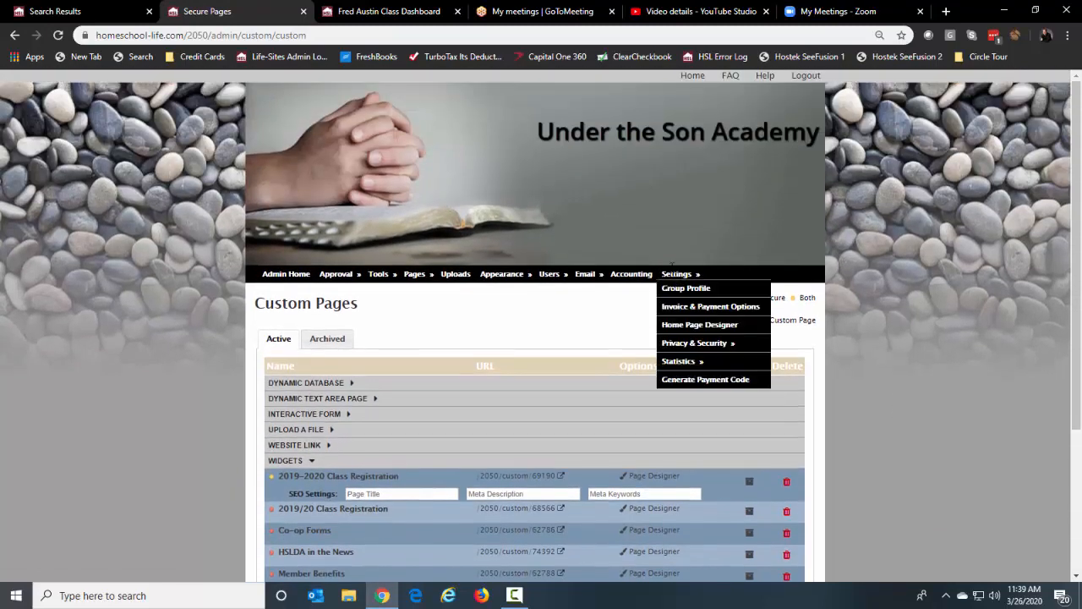
mouse_move(413, 273)
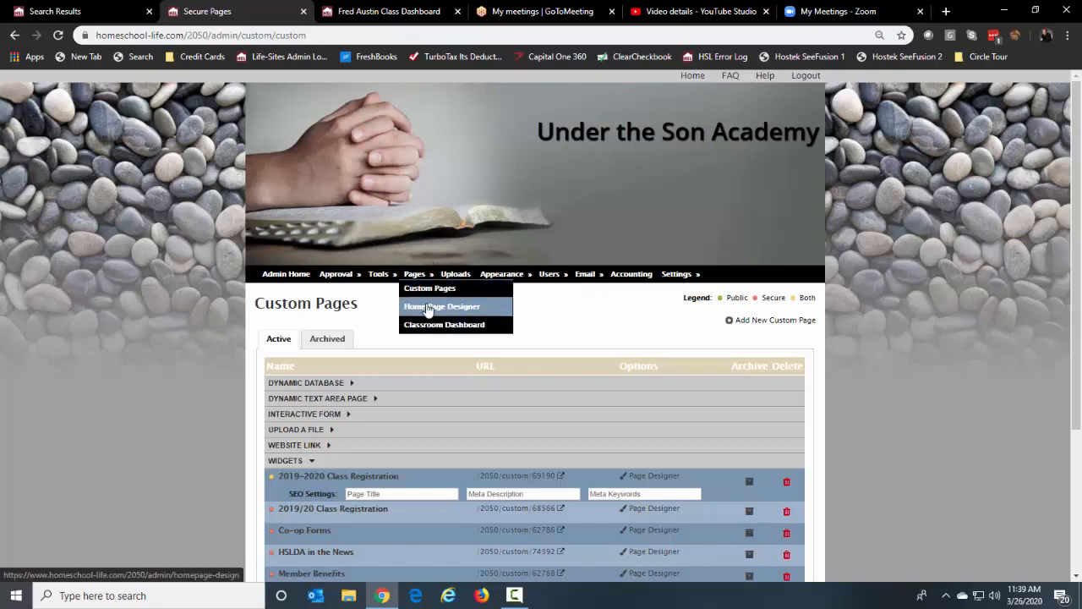
click(427, 309)
scroll(946, 376, down, 5)
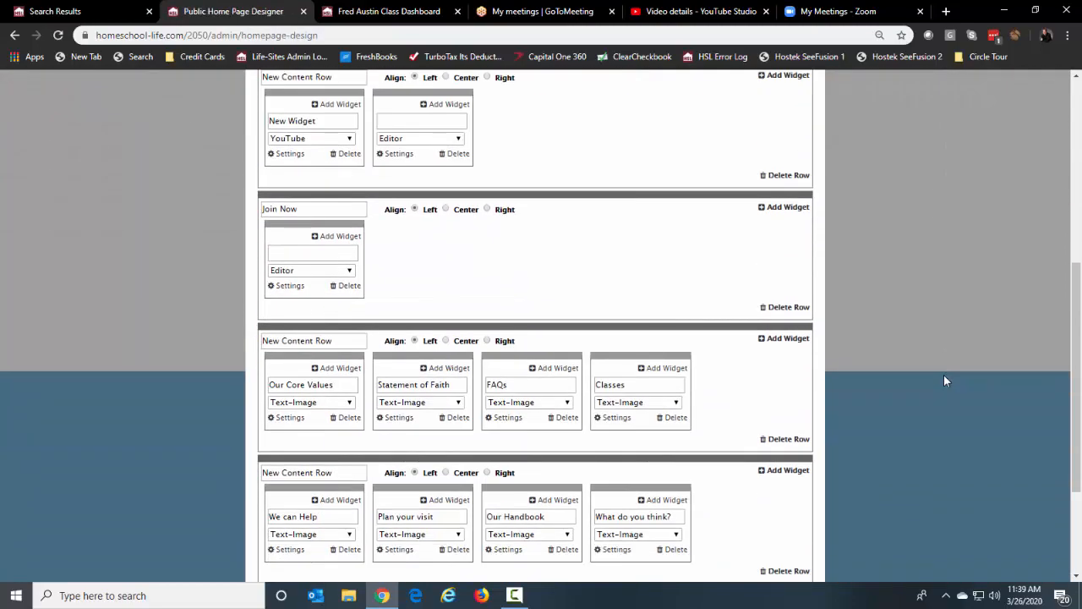
scroll(935, 371, down, 2)
scroll(932, 372, up, 7)
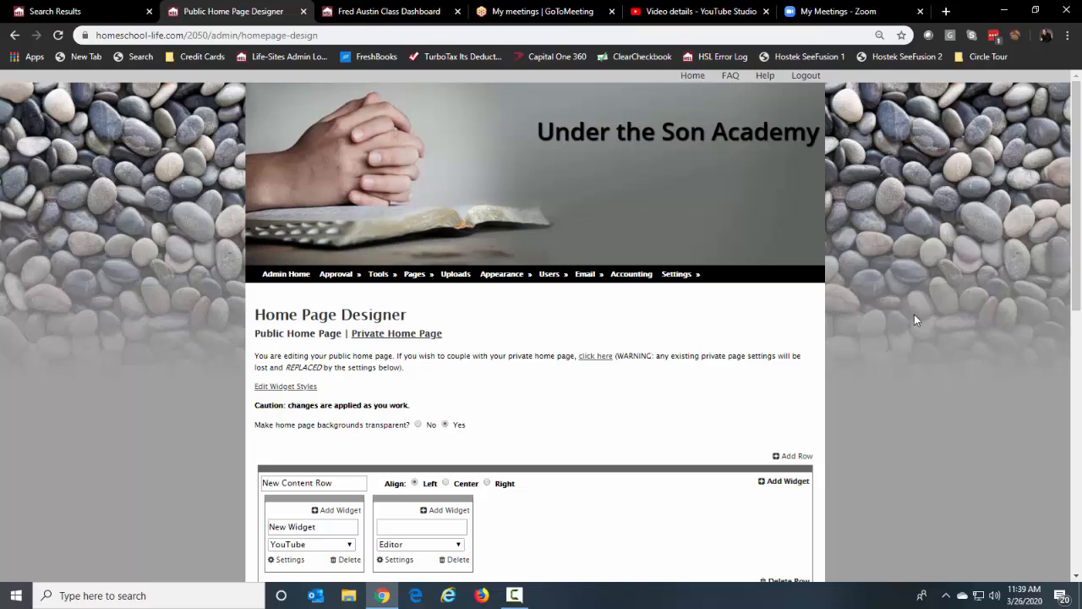
click(698, 11)
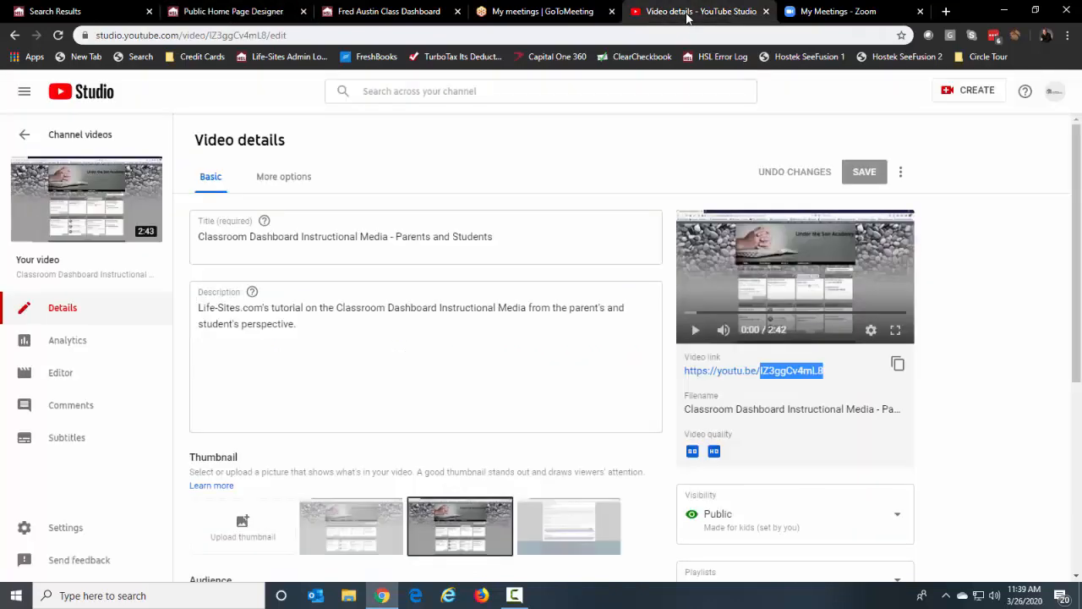
Switch to the 'My Meetings - Zoom' page
click(872, 13)
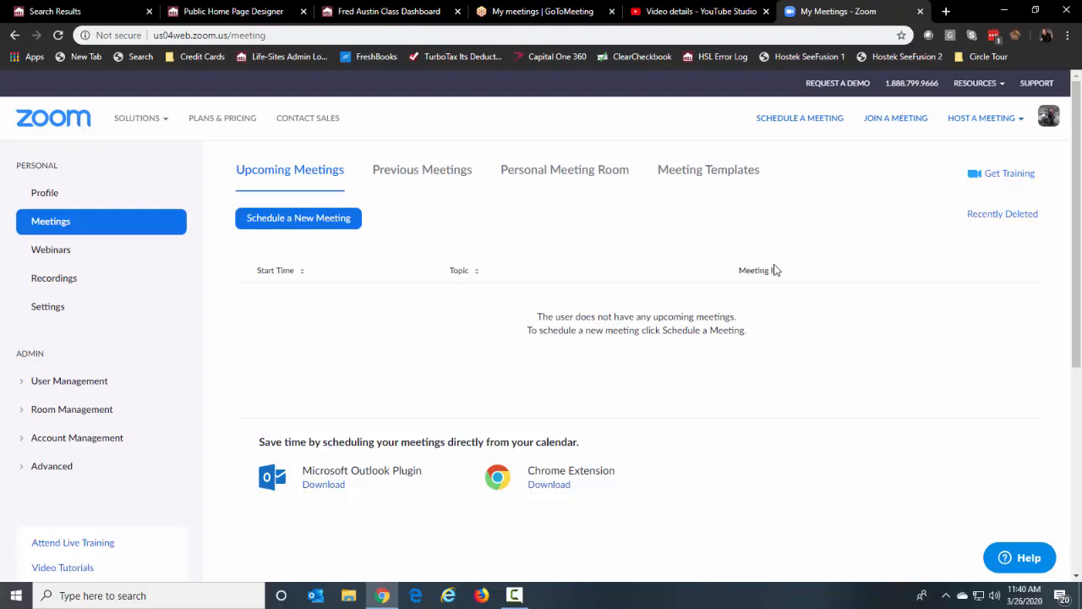
Start a new Zoom meeting titled 'Reading with Me' dated April 13, 2020
click(333, 222)
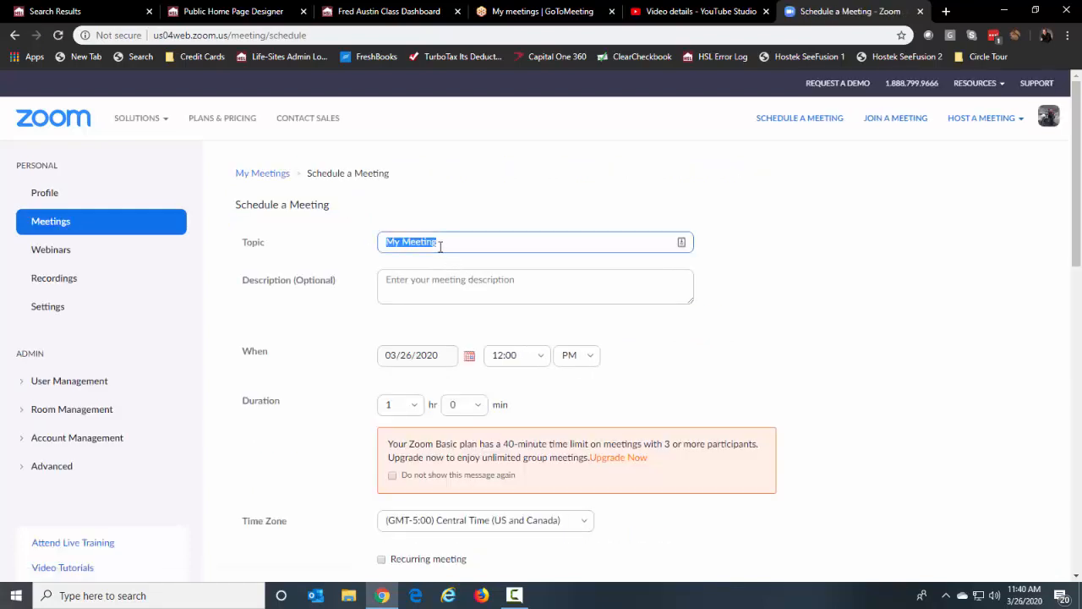
text(Reading with m)
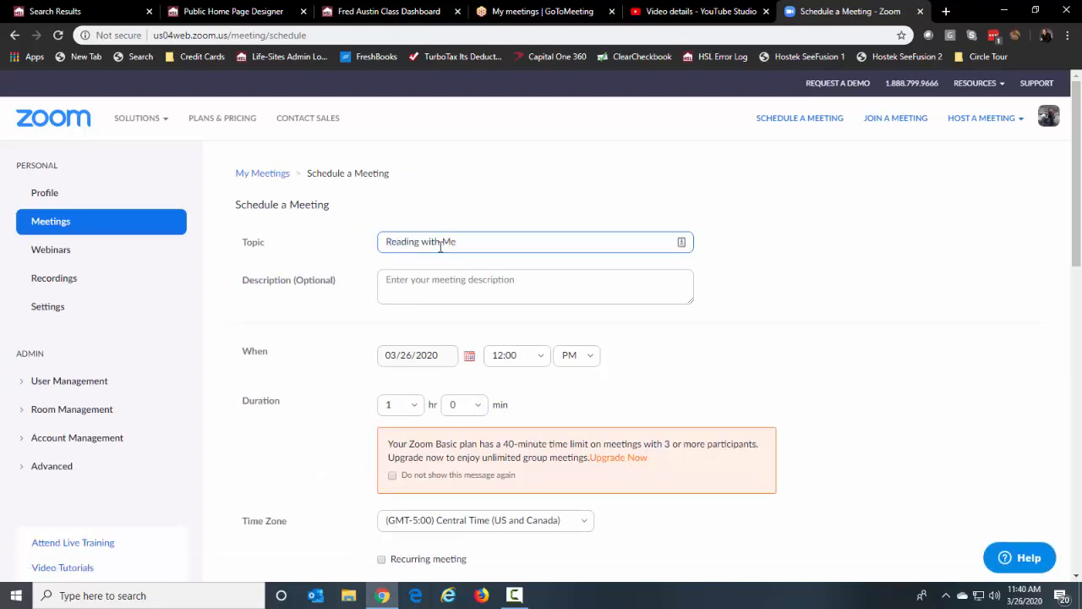
click(470, 355)
click(493, 378)
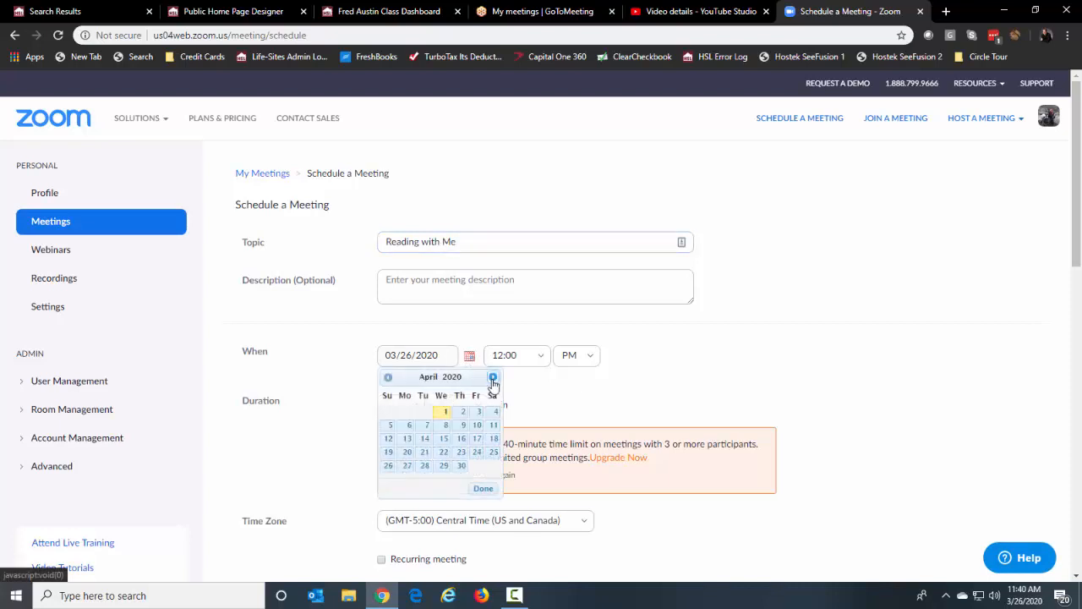
click(408, 441)
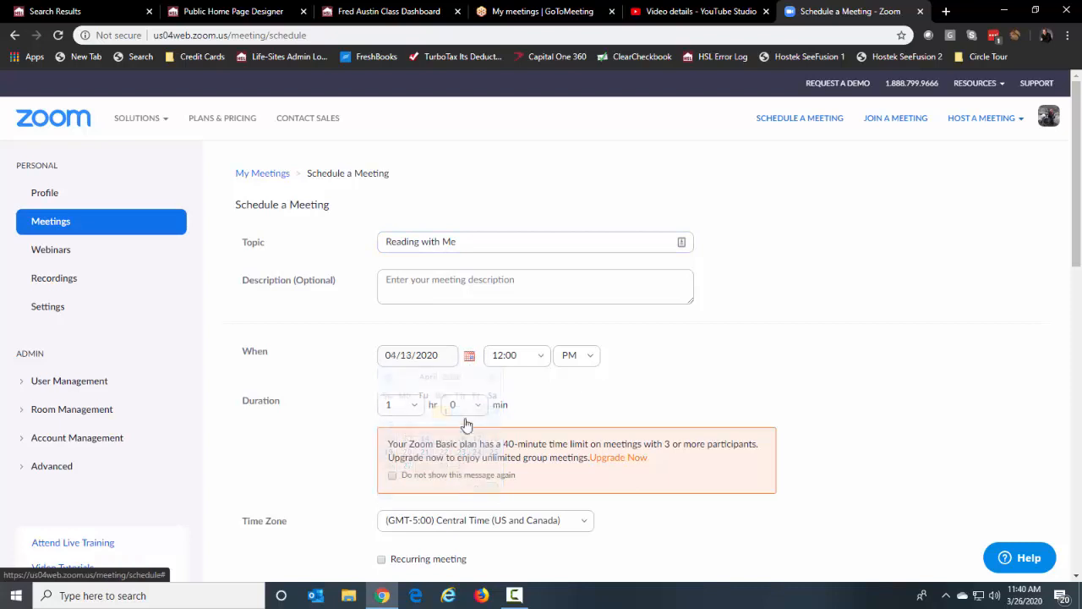
Set the meeting start time to 10:00 AM
click(541, 362)
click(541, 361)
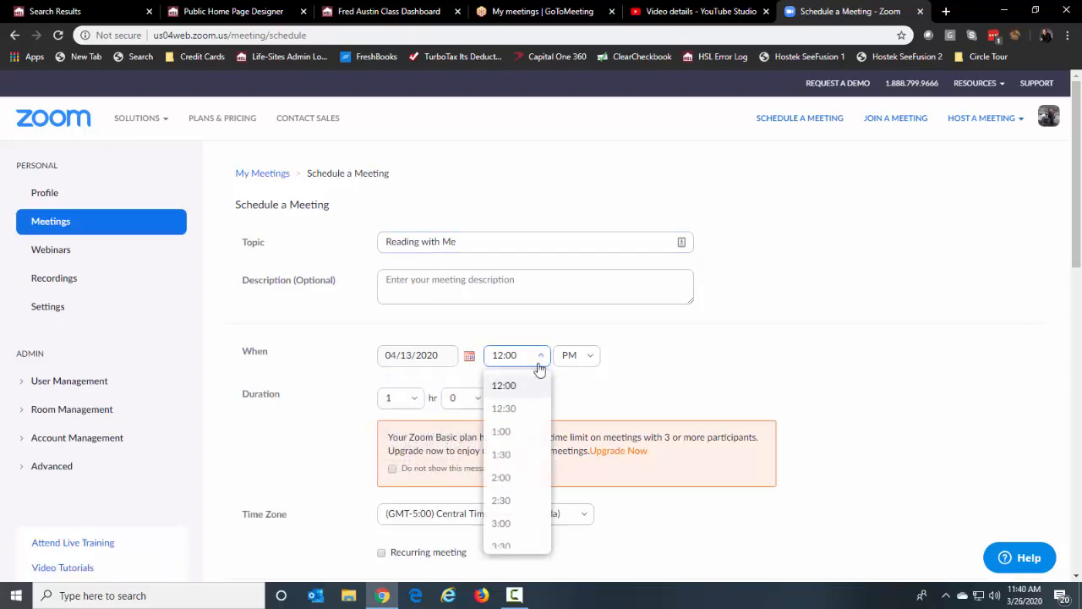
scroll(521, 499, down, 3)
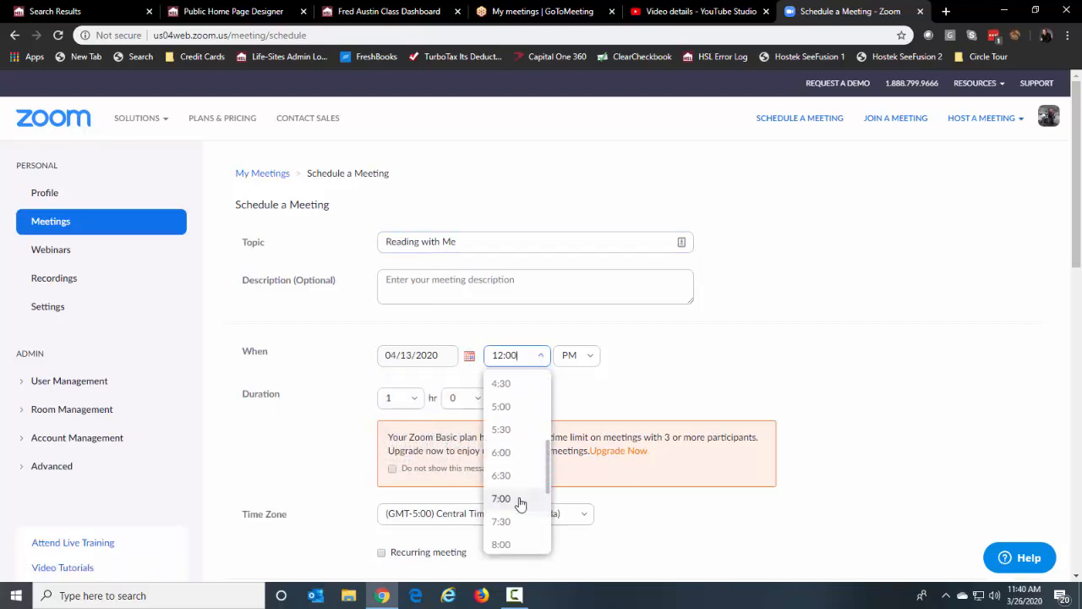
scroll(519, 505, down, 3)
click(512, 508)
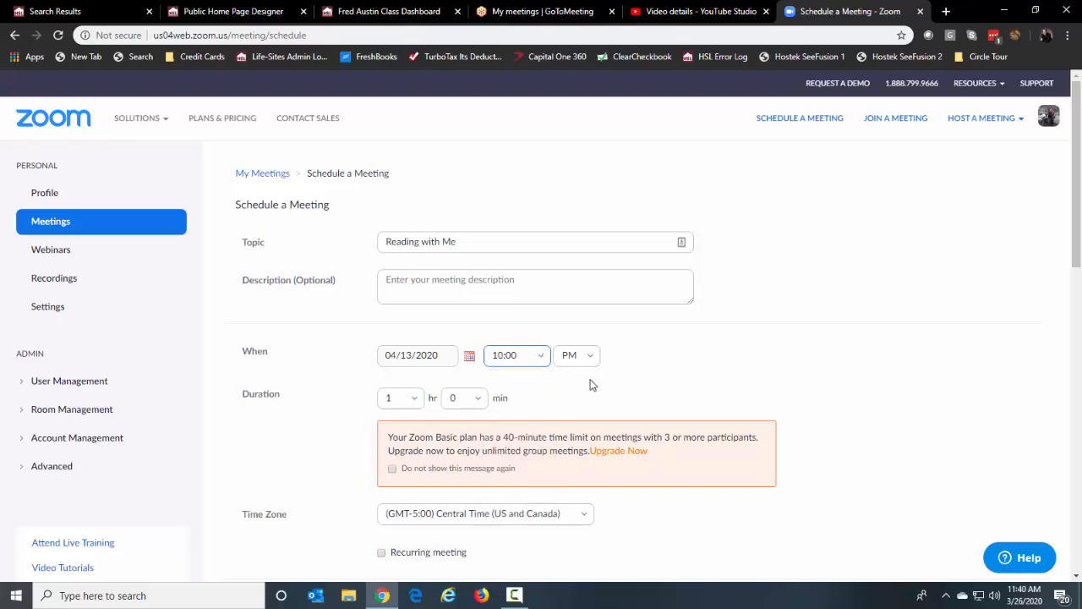
click(592, 358)
click(570, 391)
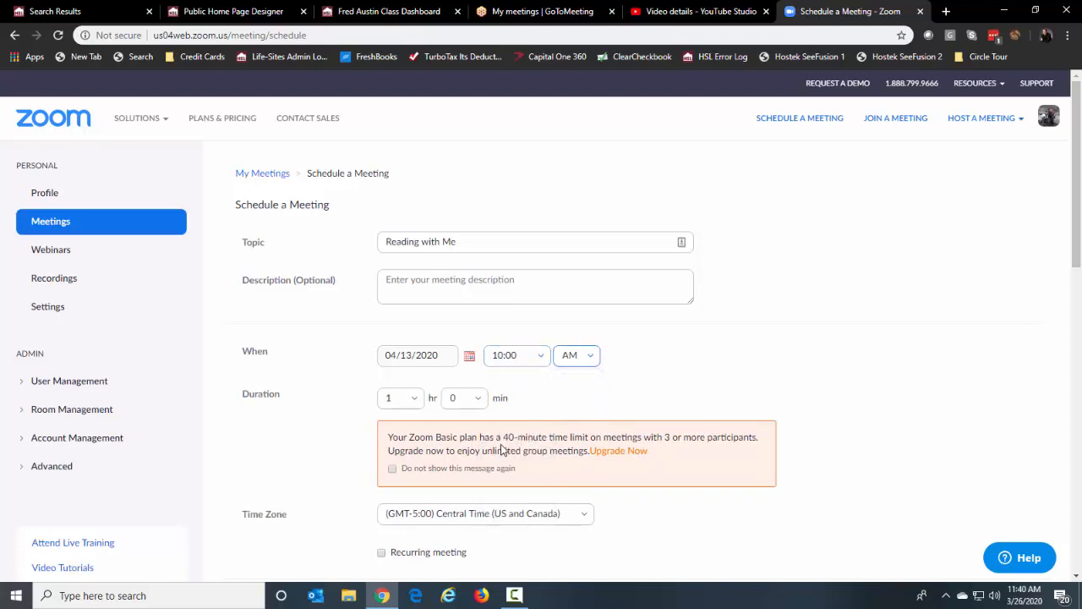
Set the meeting duration to 0 hr 30 min and review the remaining meeting options
click(413, 403)
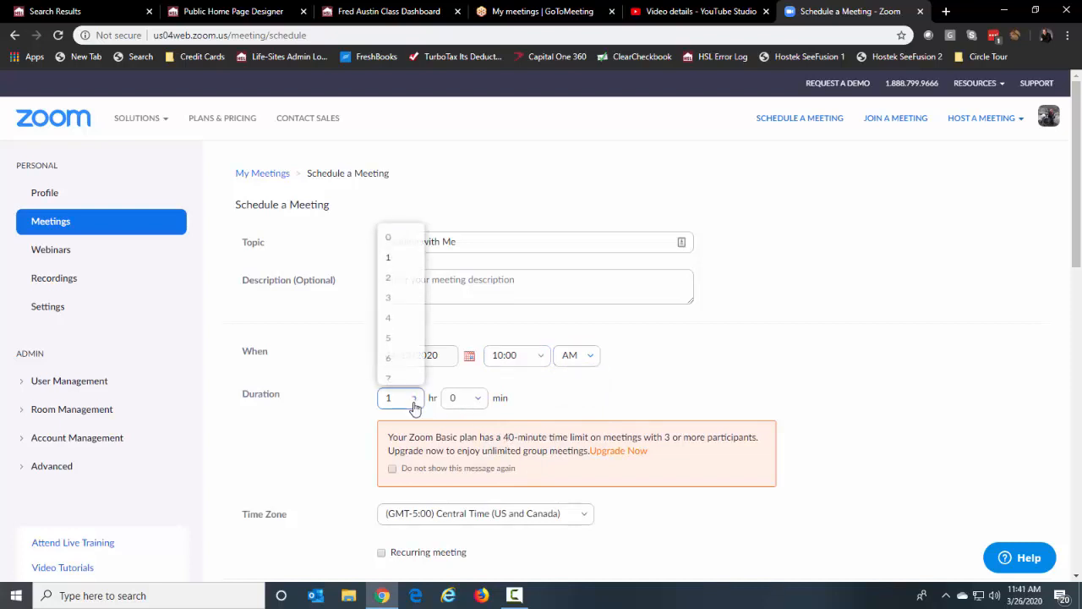
click(390, 216)
click(478, 397)
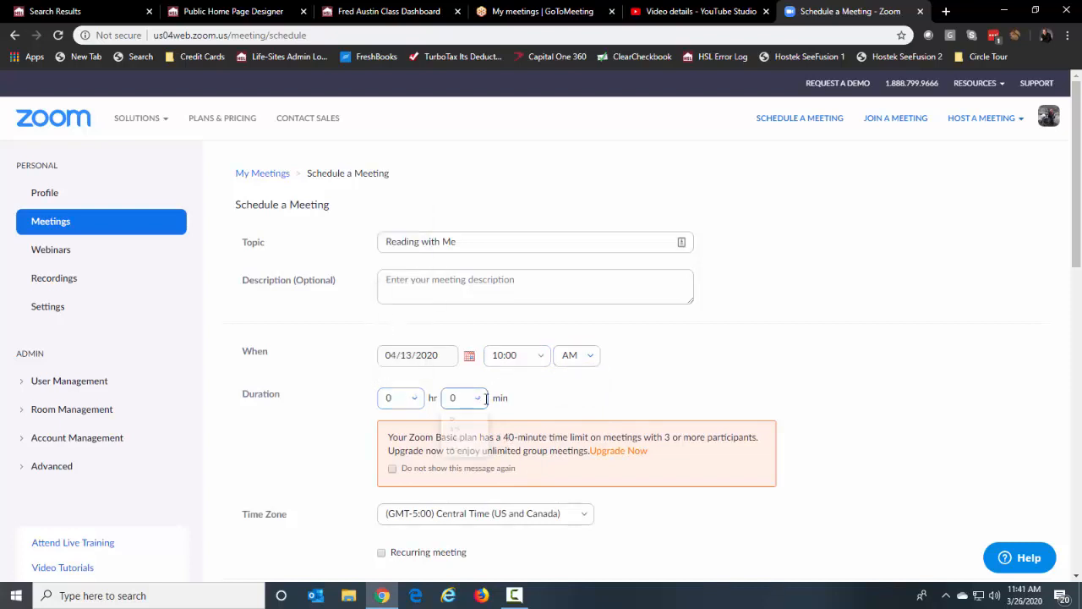
click(469, 474)
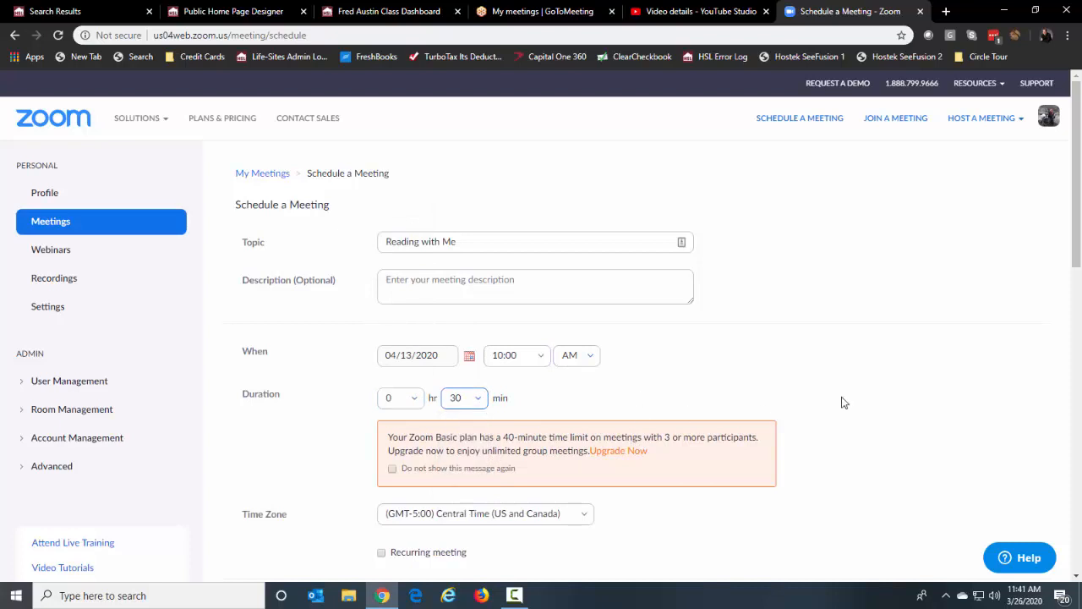
scroll(854, 394, down, 3)
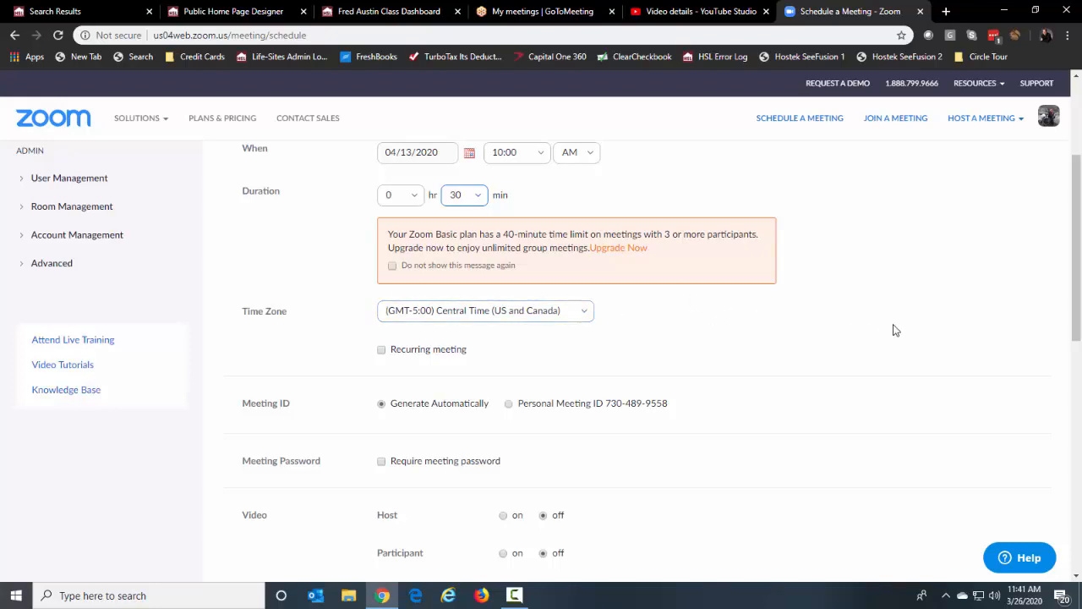
scroll(835, 307, up, 1)
scroll(833, 398, down, 2)
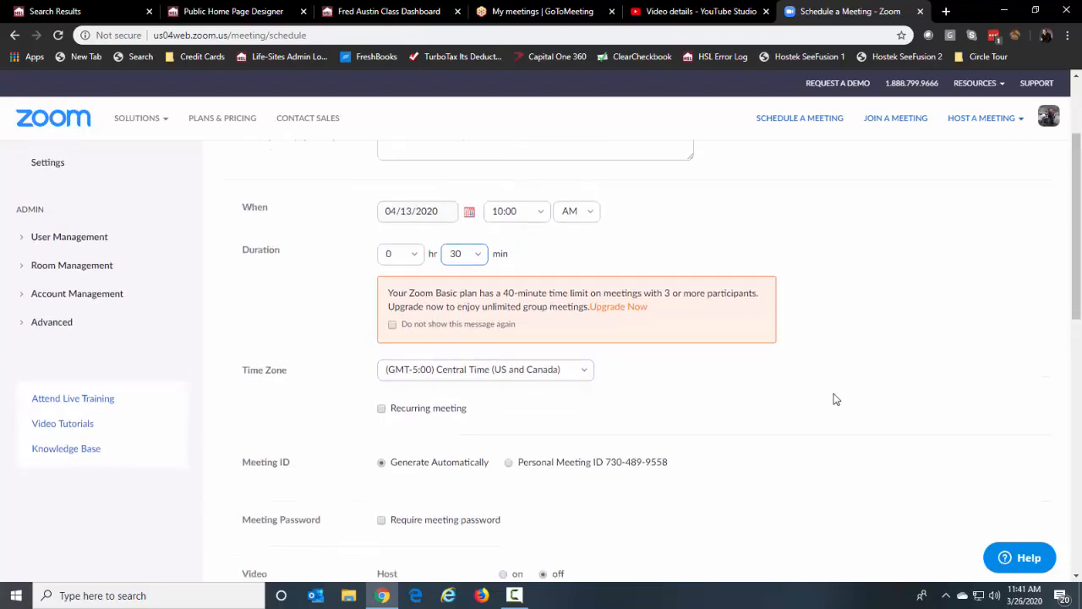
scroll(832, 396, down, 2)
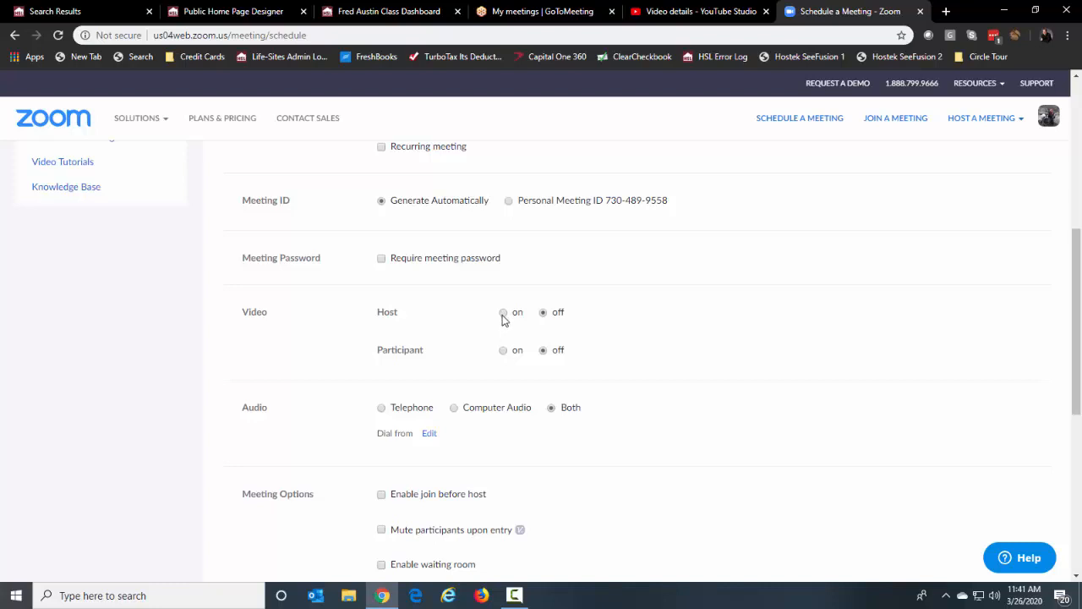
scroll(734, 362, down, 1)
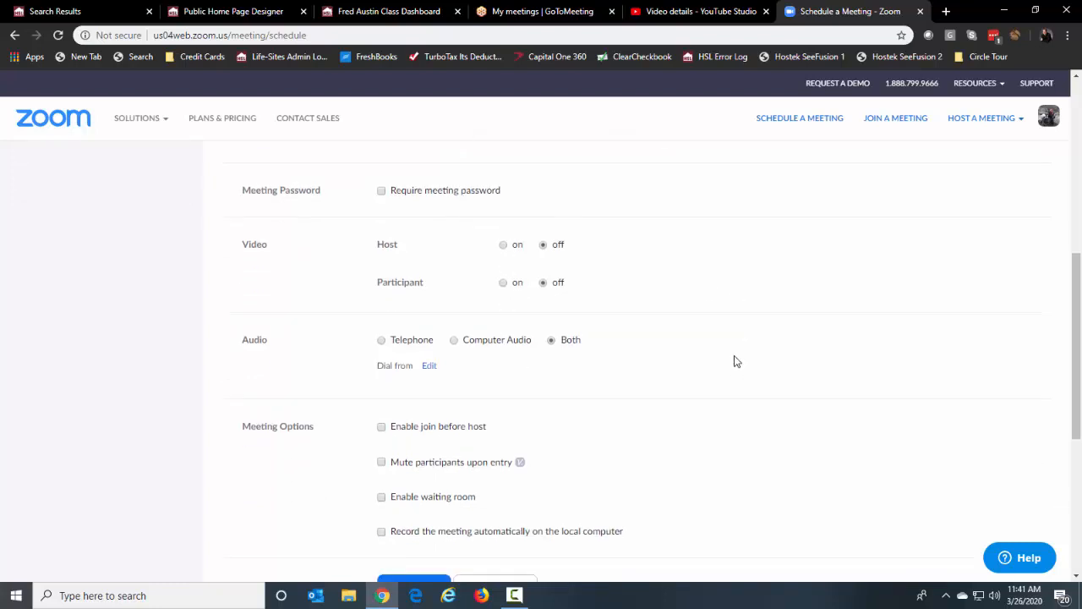
scroll(828, 384, down, 3)
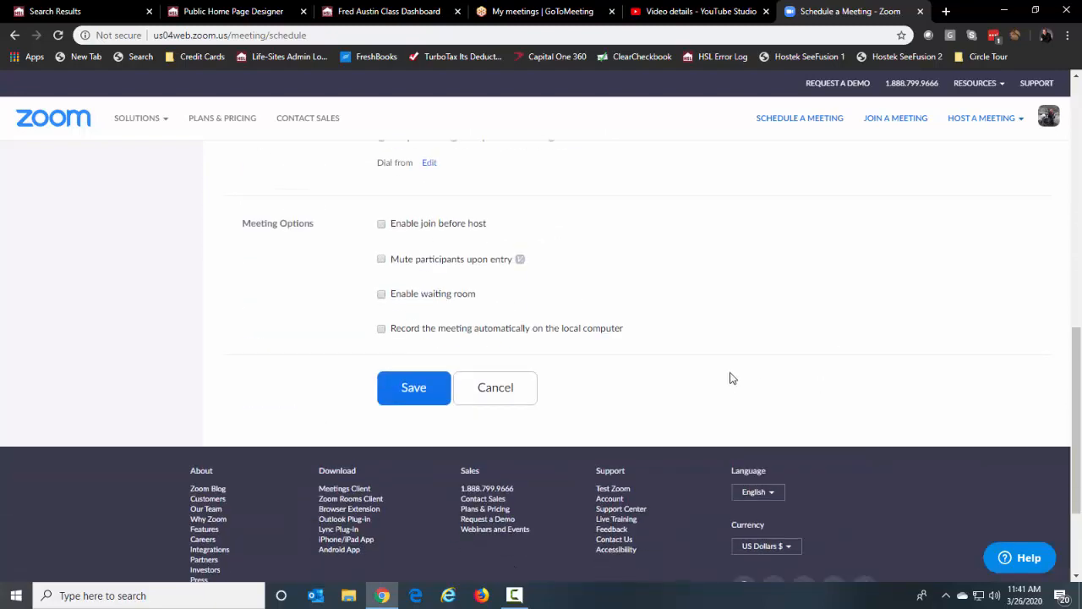
scroll(787, 333, up, 2)
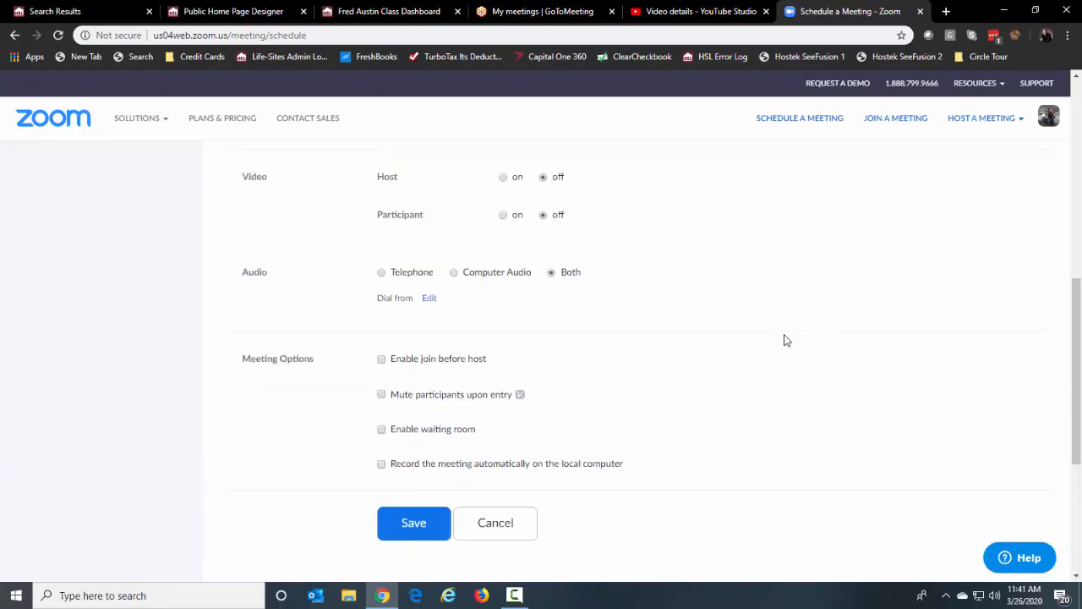
scroll(787, 340, up, 5)
scroll(787, 340, down, 6)
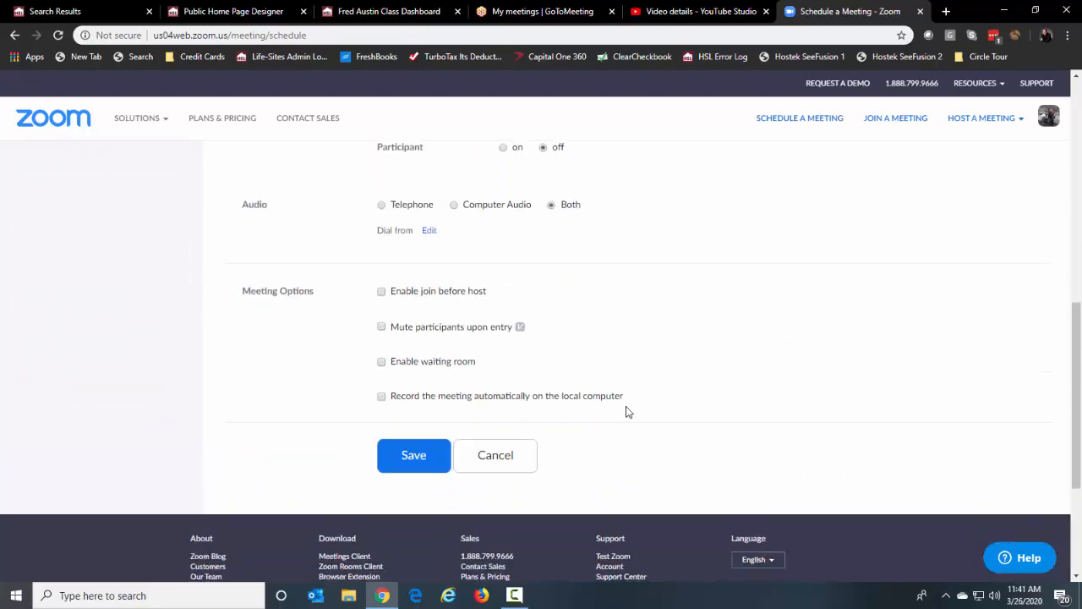
Save the Reading with Me meeting, copy its join URL, and return to the class dashboard tab
click(414, 457)
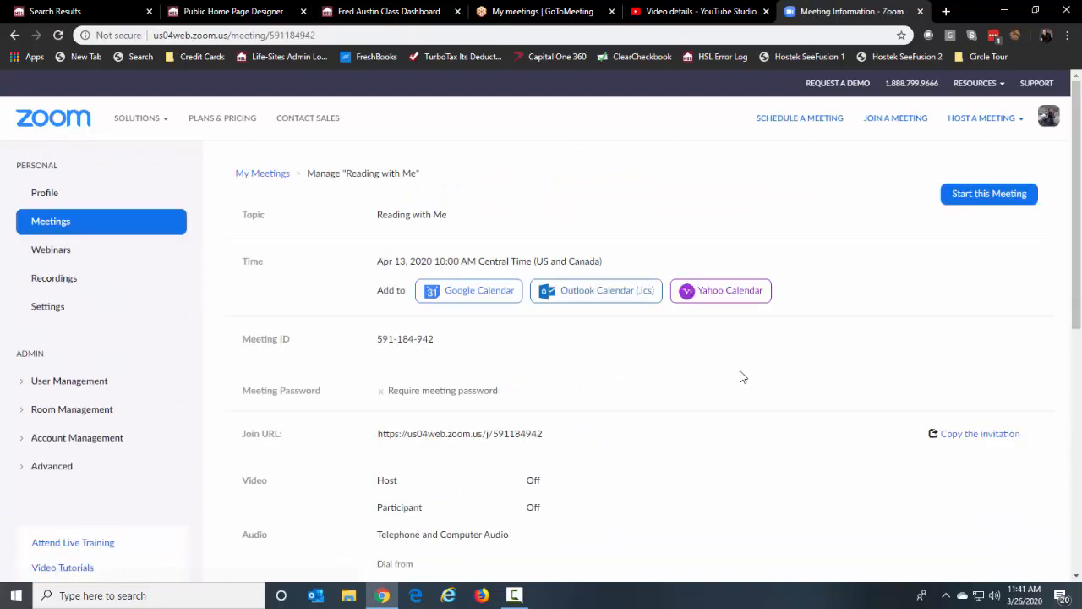
drag(378, 434, 550, 437)
click(546, 436)
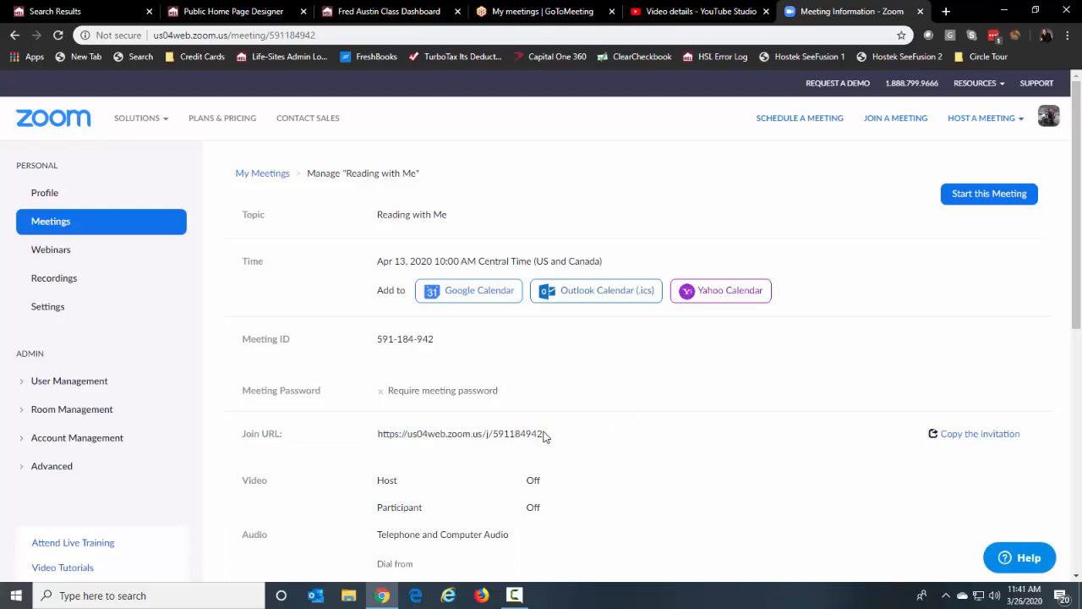
drag(378, 433, 539, 433)
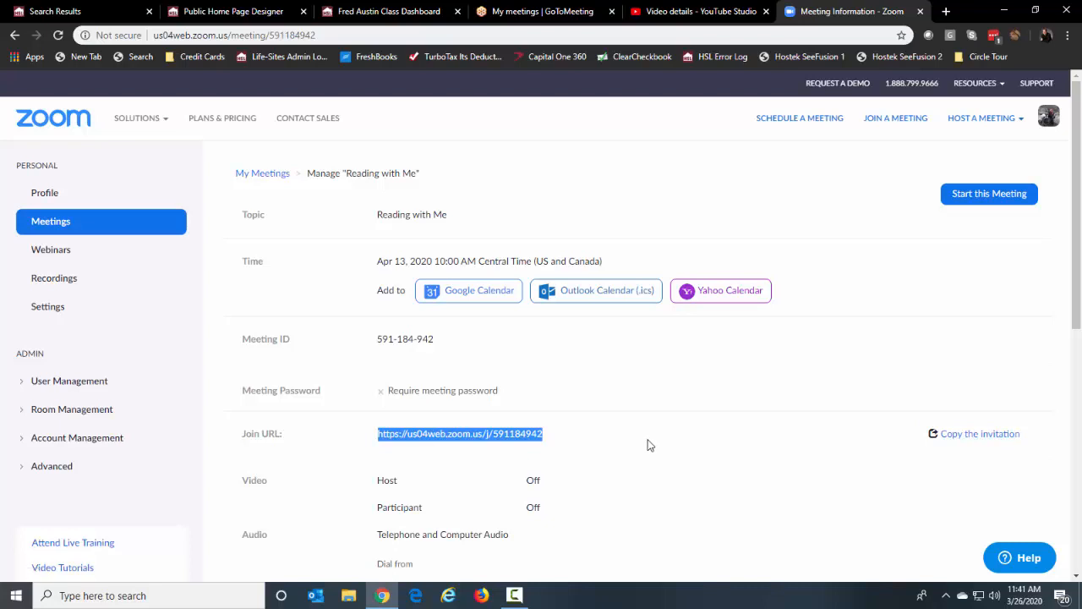
click(364, 16)
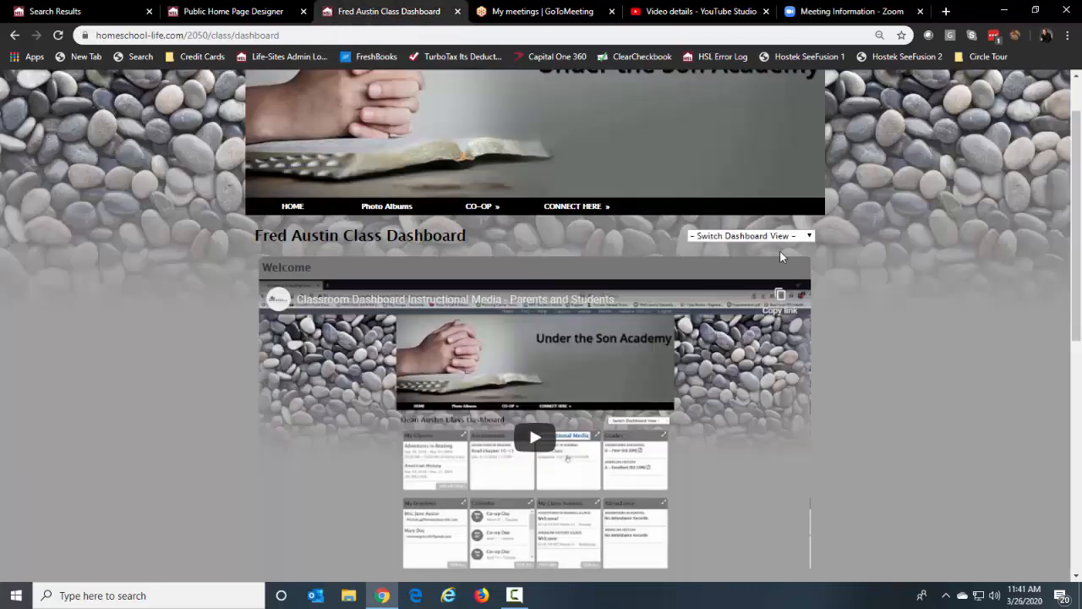
Switch the dashboard view and return to the instructor dashboard
click(751, 237)
click(748, 277)
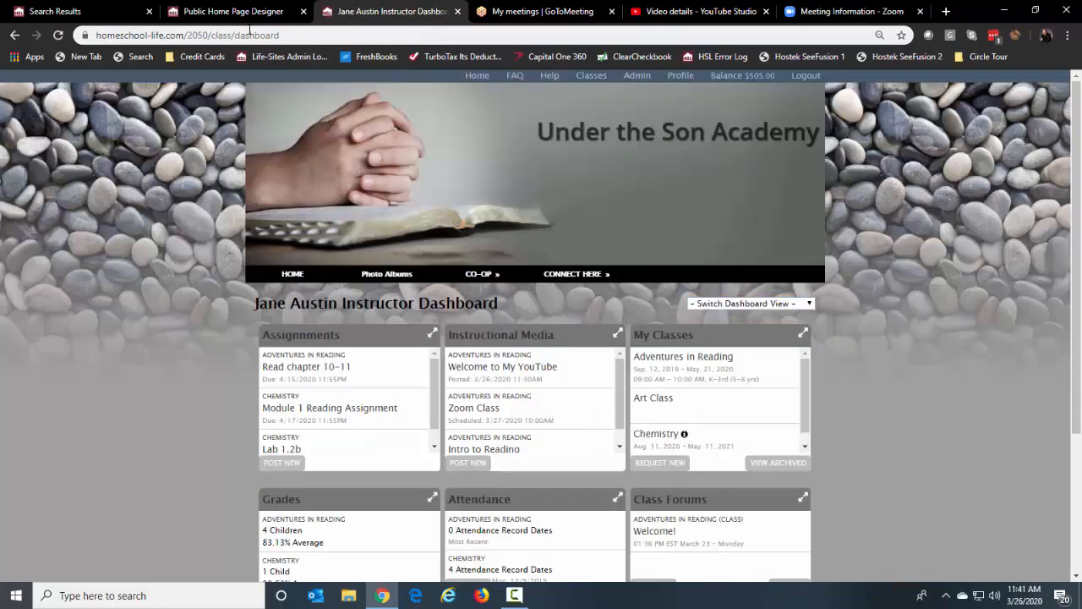
click(234, 11)
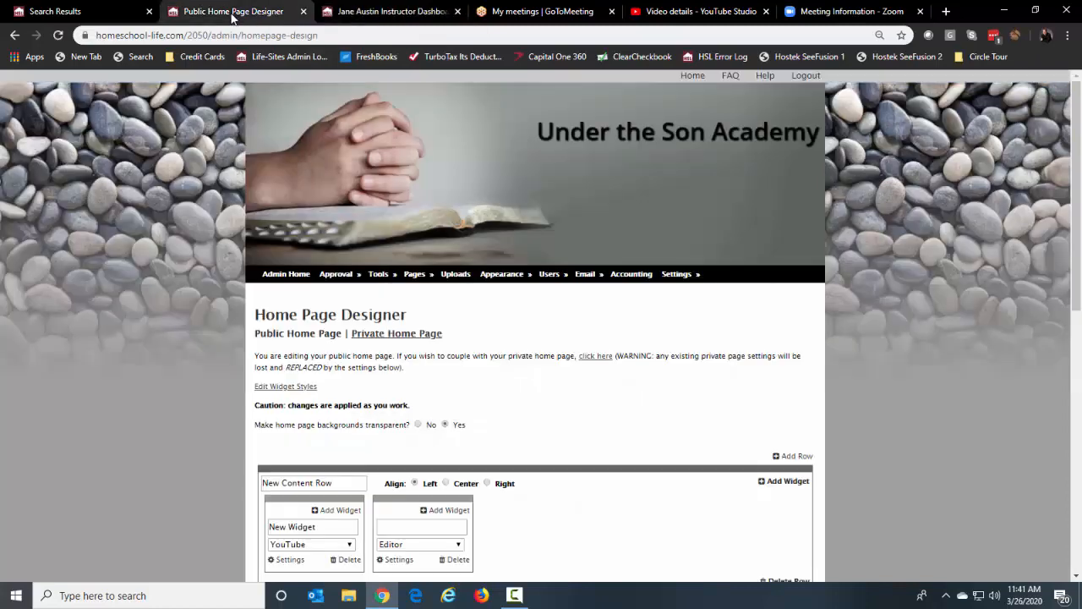
click(806, 77)
click(415, 12)
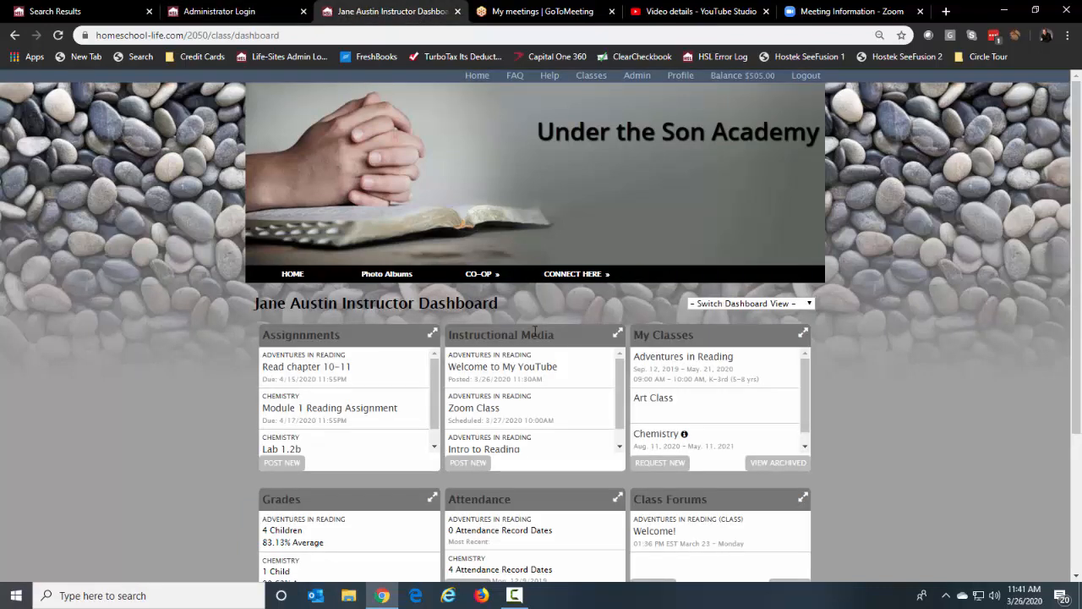
Post new instructional media for Adventures in Reading named 'Reading with Me'
click(469, 462)
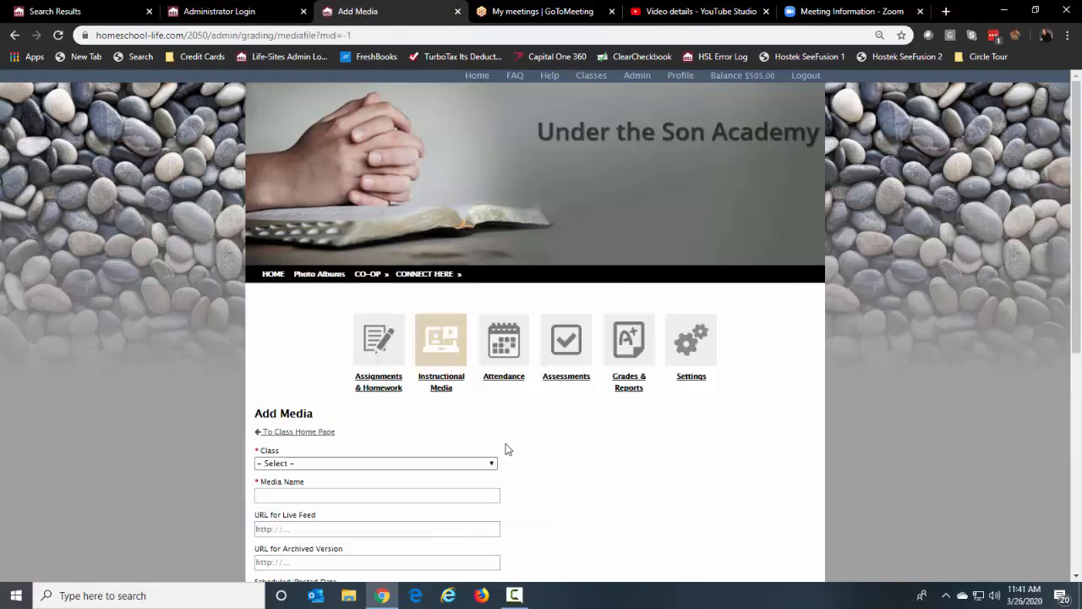
scroll(541, 431, down, 2)
click(370, 325)
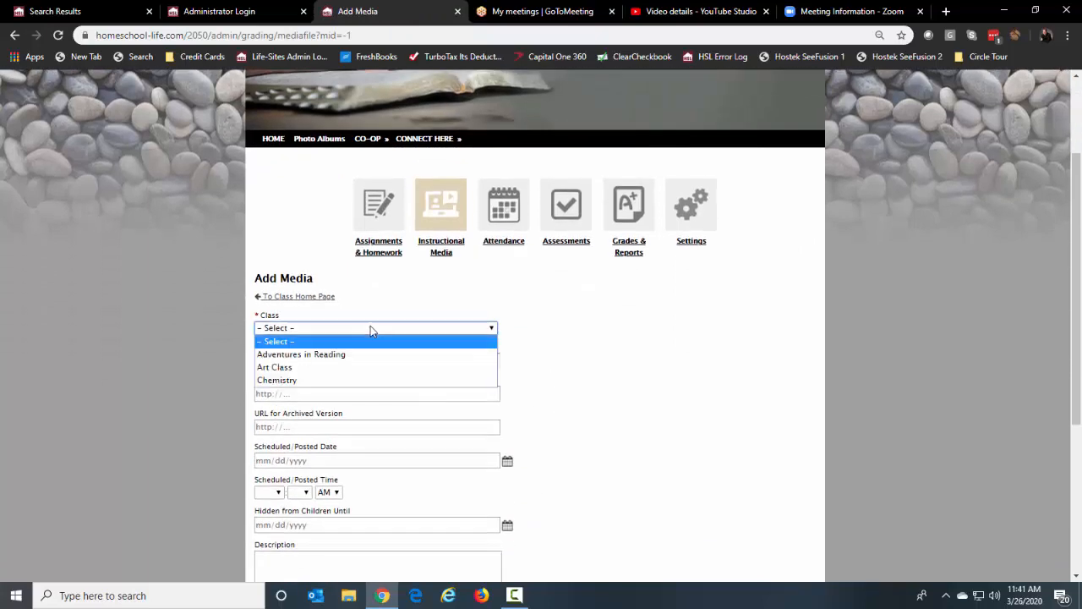
click(347, 353)
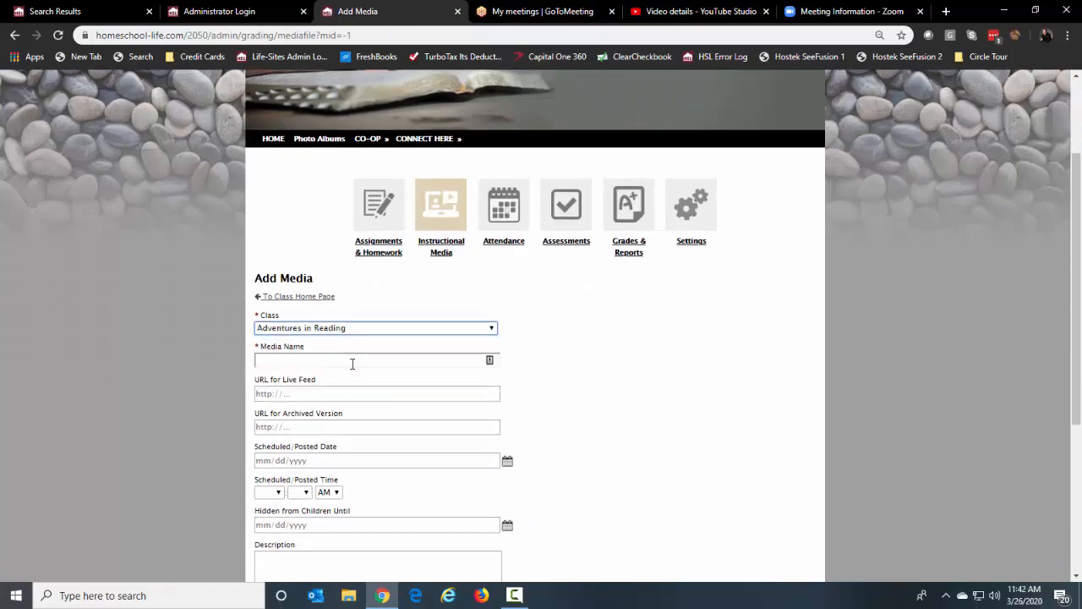
click(351, 363)
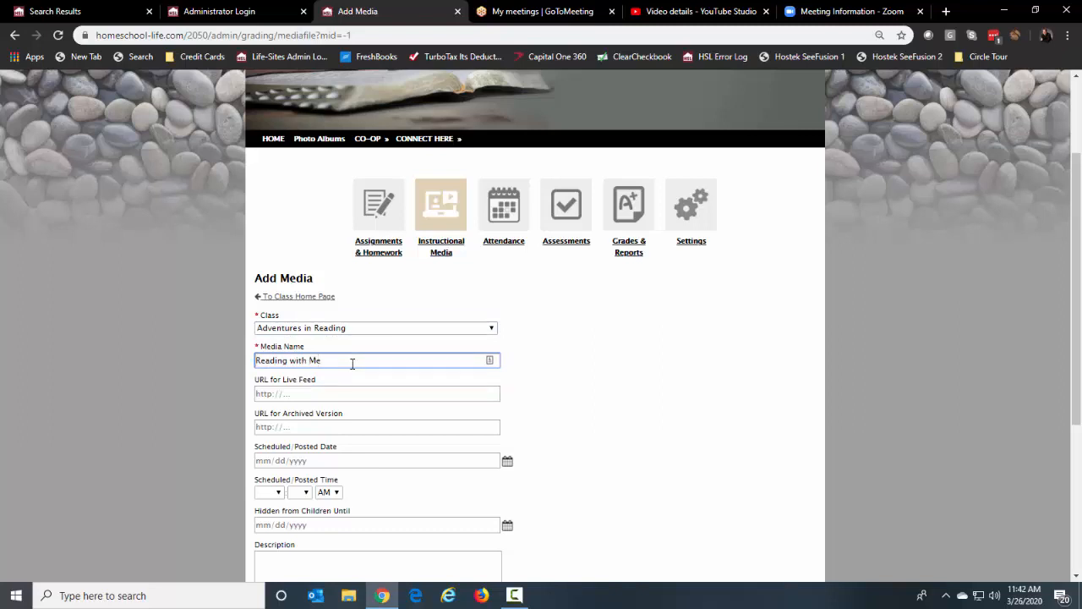
text(Reading with Me)
scroll(519, 321, down, 1)
Schedule the media entry for 04/13/2020 at 10:00 AM
click(507, 393)
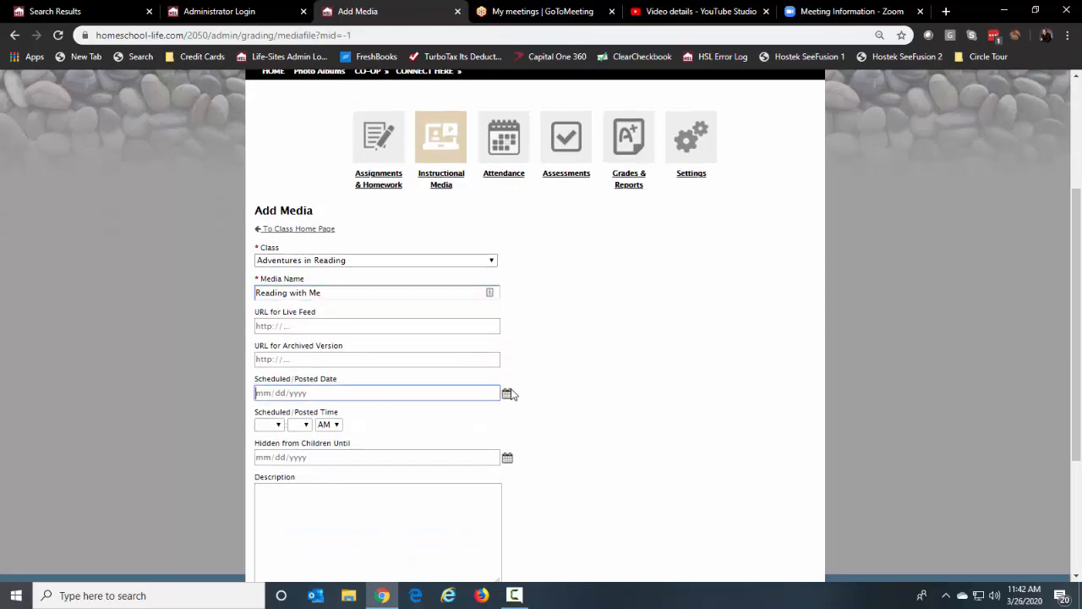
click(384, 412)
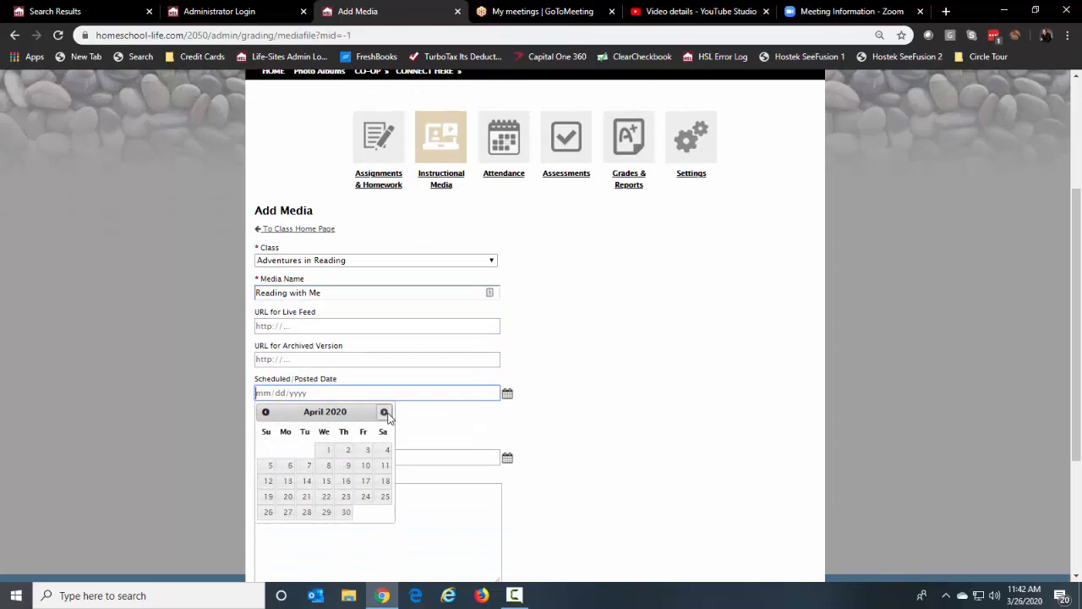
click(288, 479)
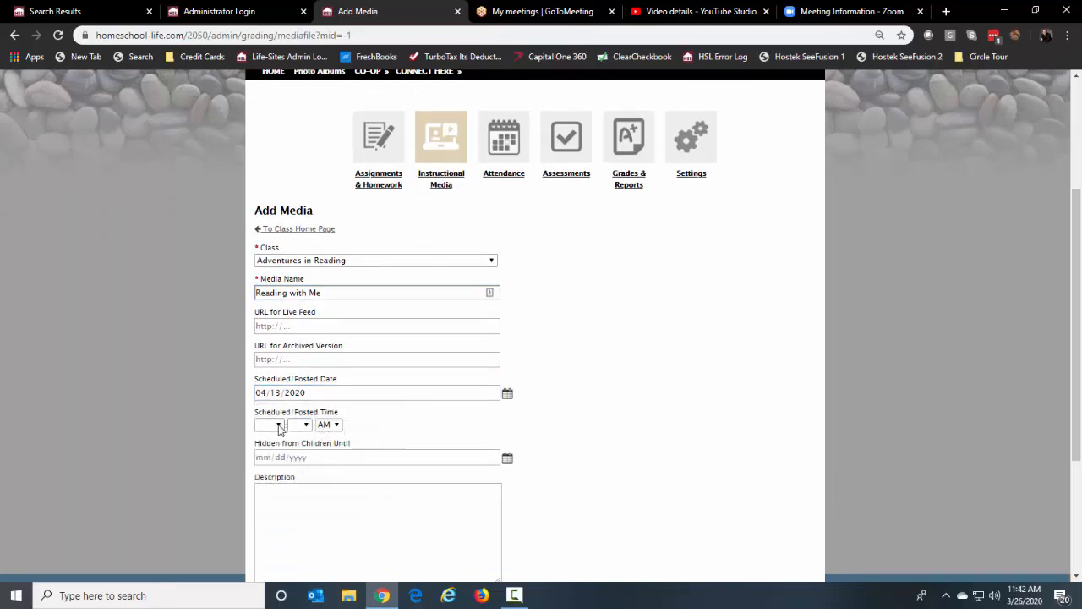
click(279, 424)
click(263, 382)
click(303, 424)
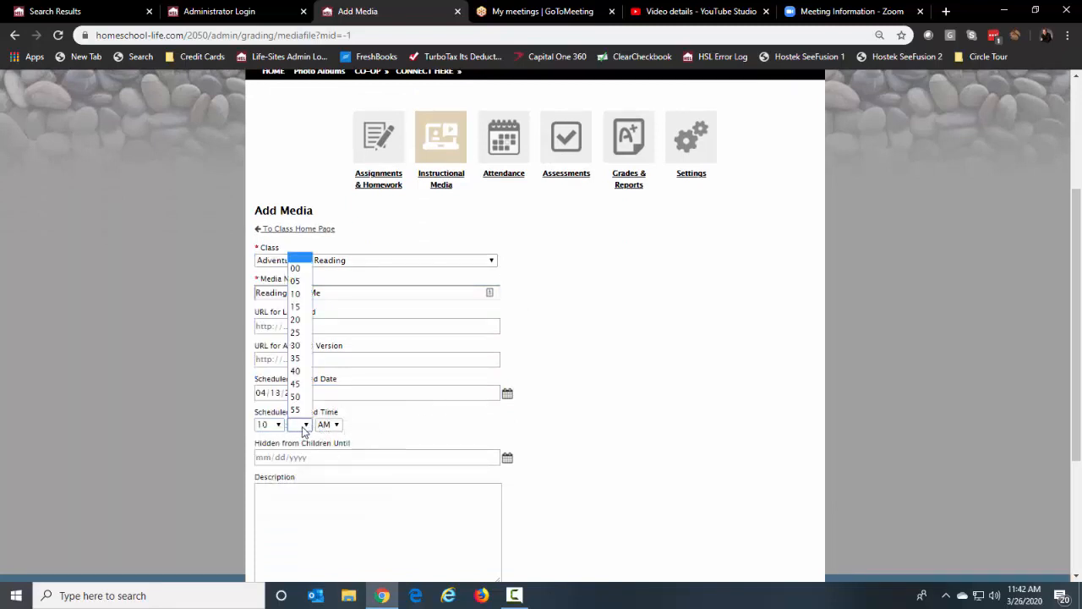
click(295, 268)
scroll(447, 459, down, 2)
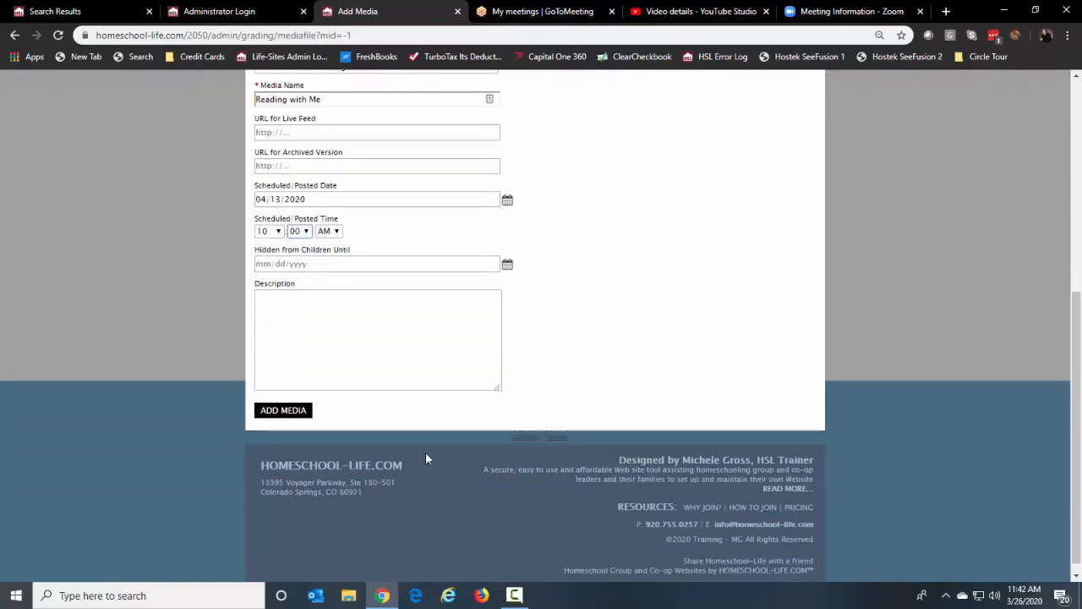
scroll(481, 333, up, 2)
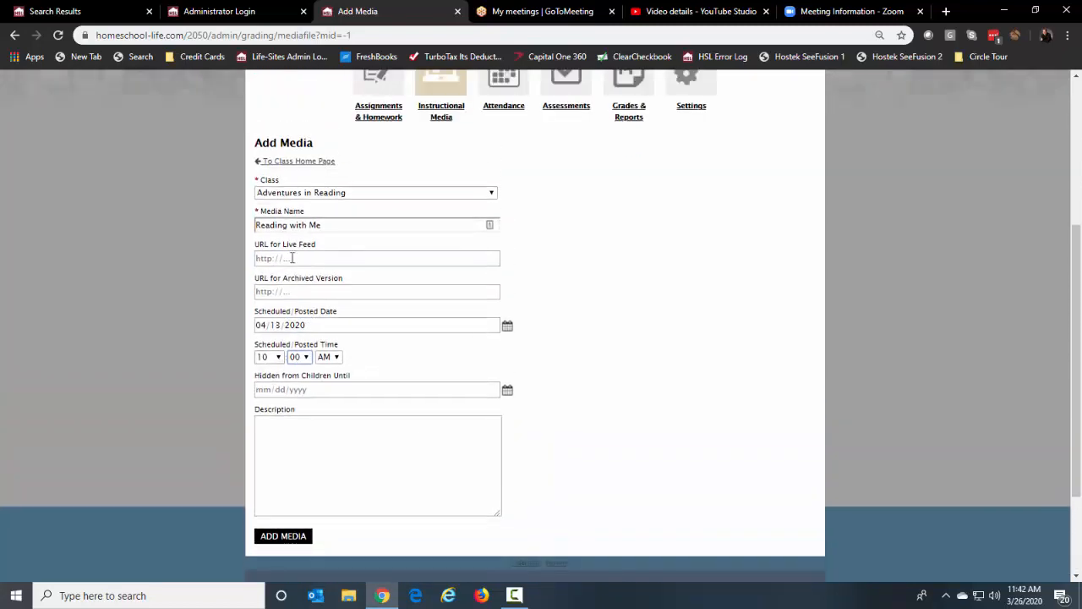
Paste the Zoom join link into the Live Feed field and recheck it in Zoom
click(291, 258)
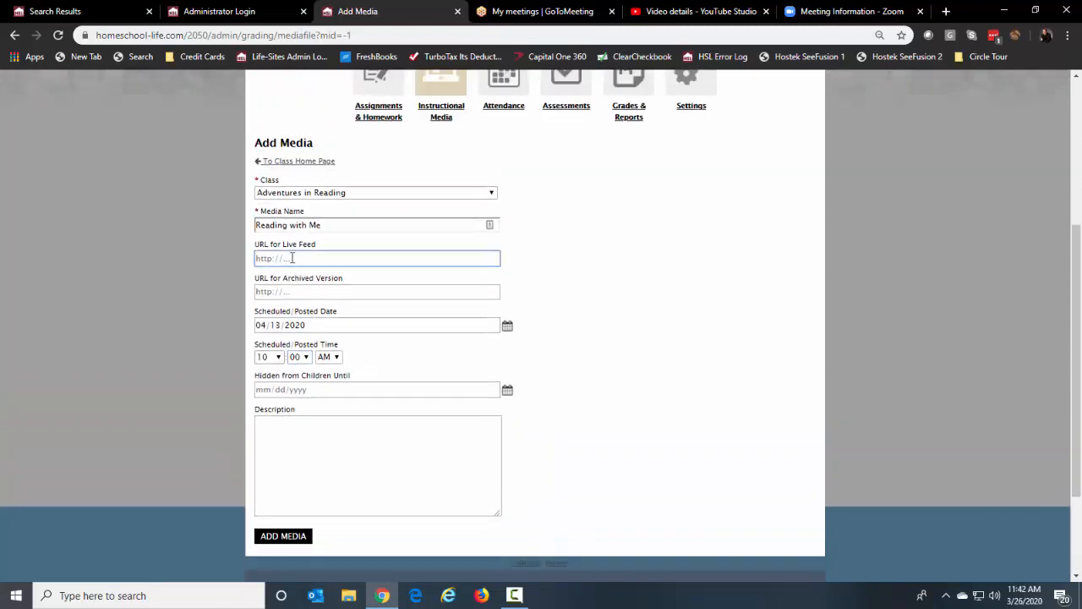
text(https://us04web.zoom.us/j/591184942)
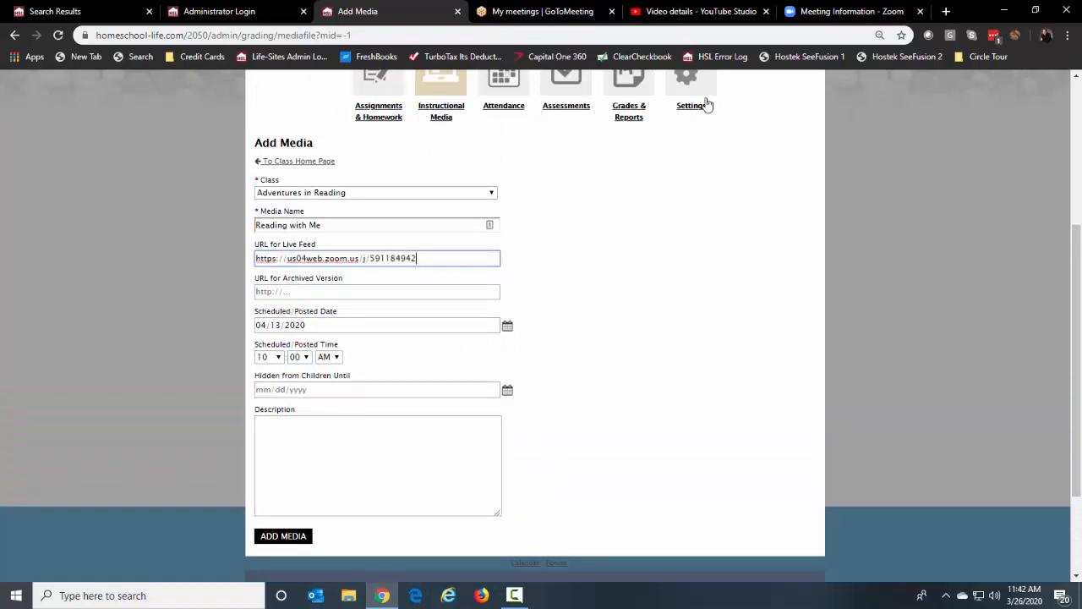
click(835, 12)
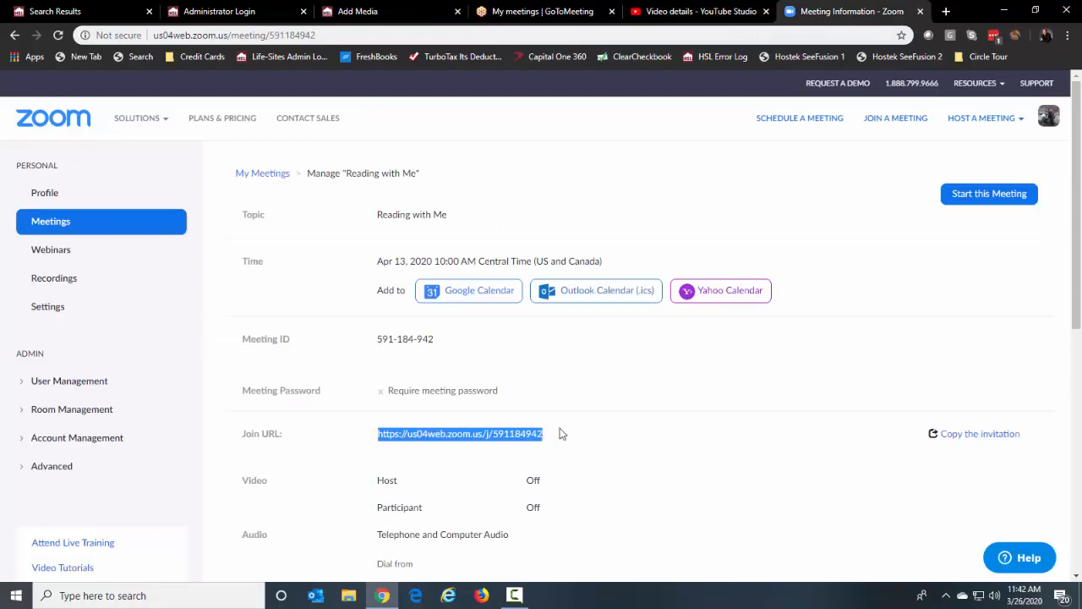
click(520, 11)
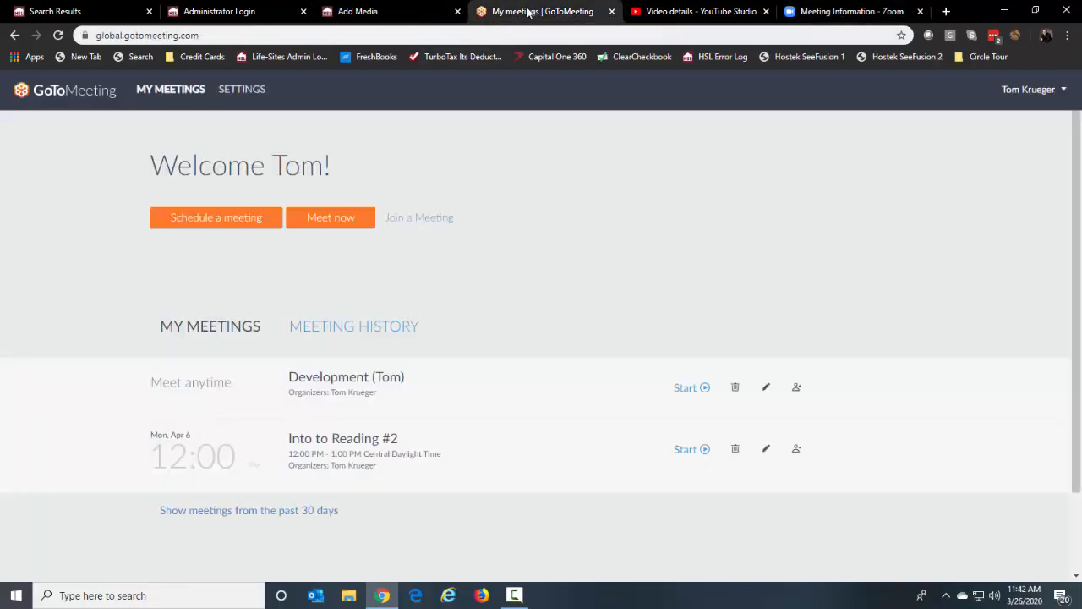
click(411, 13)
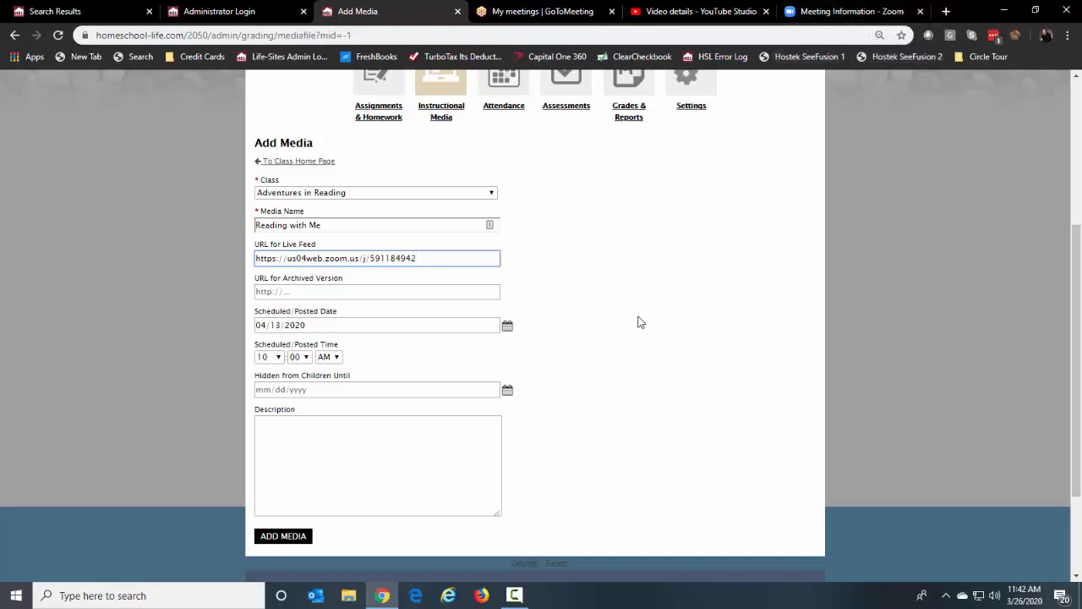
click(290, 539)
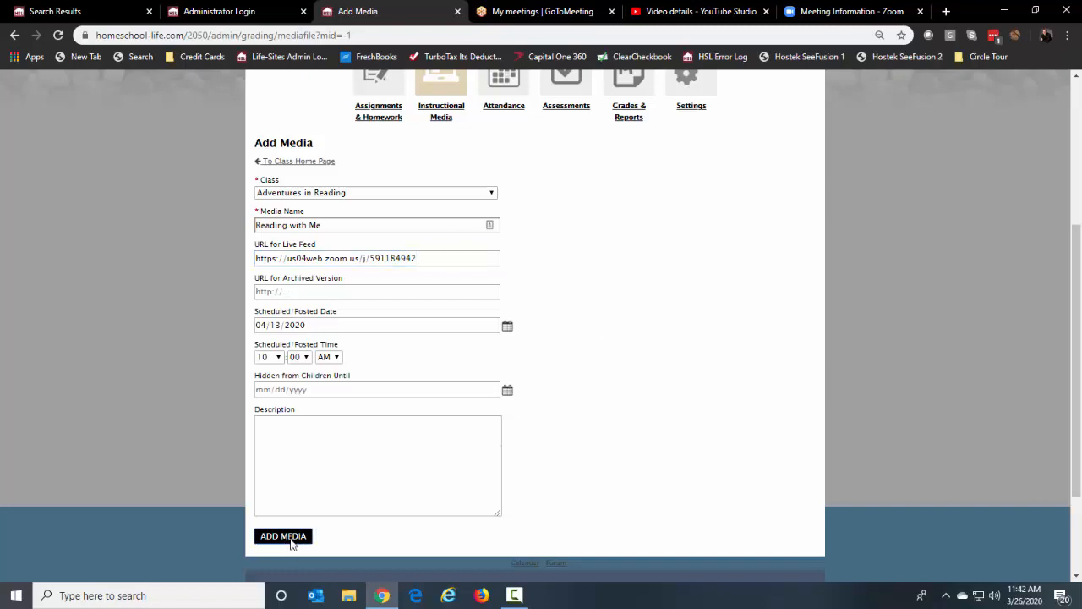
Dismiss the success alert, switch the class dashboard to Child View, and open Reading with Me
click(661, 118)
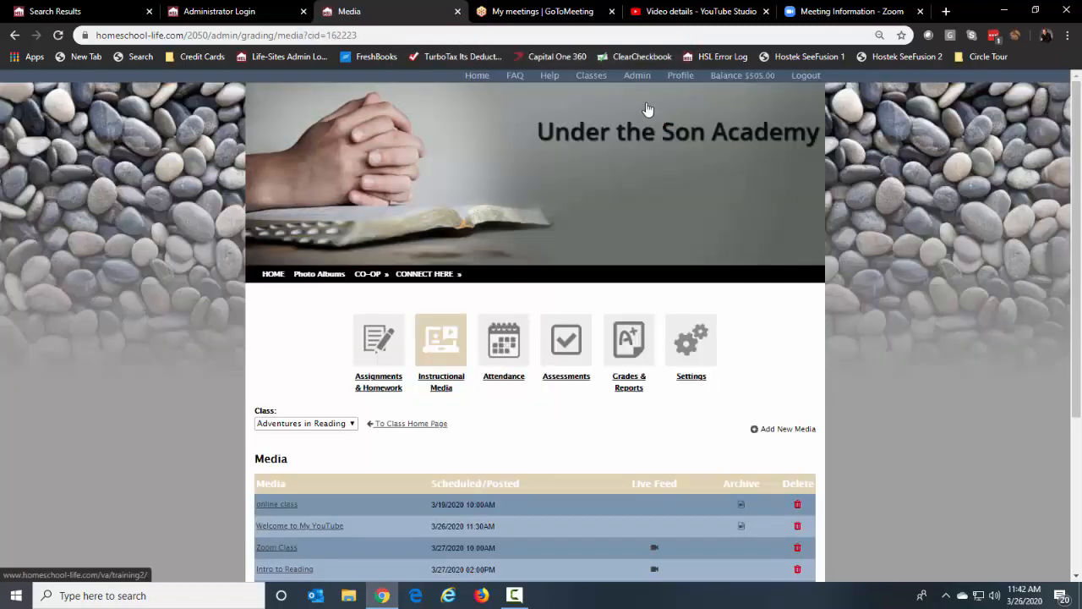
click(599, 78)
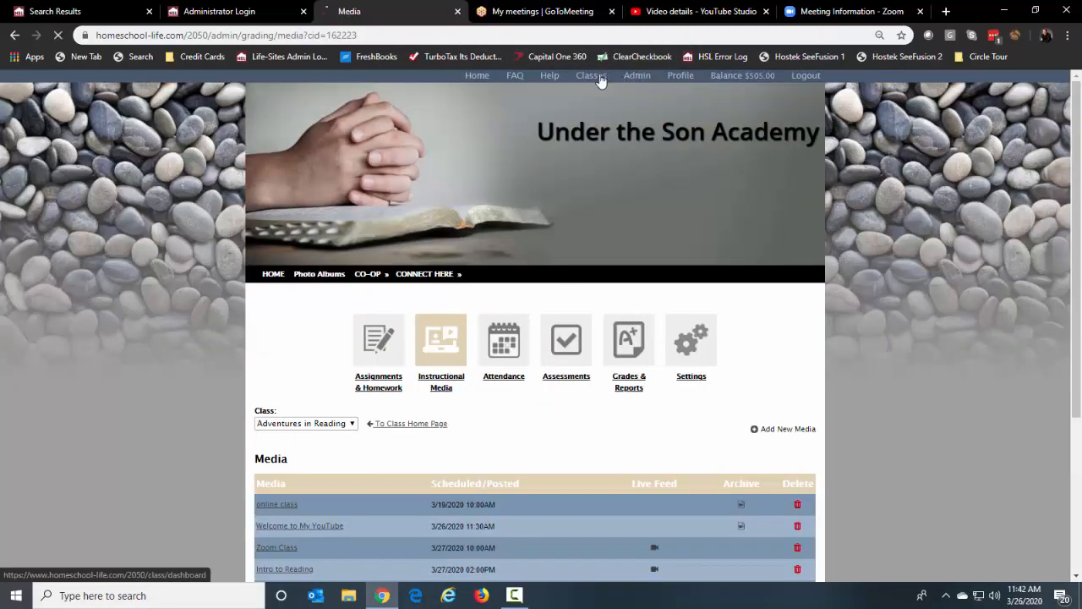
click(732, 305)
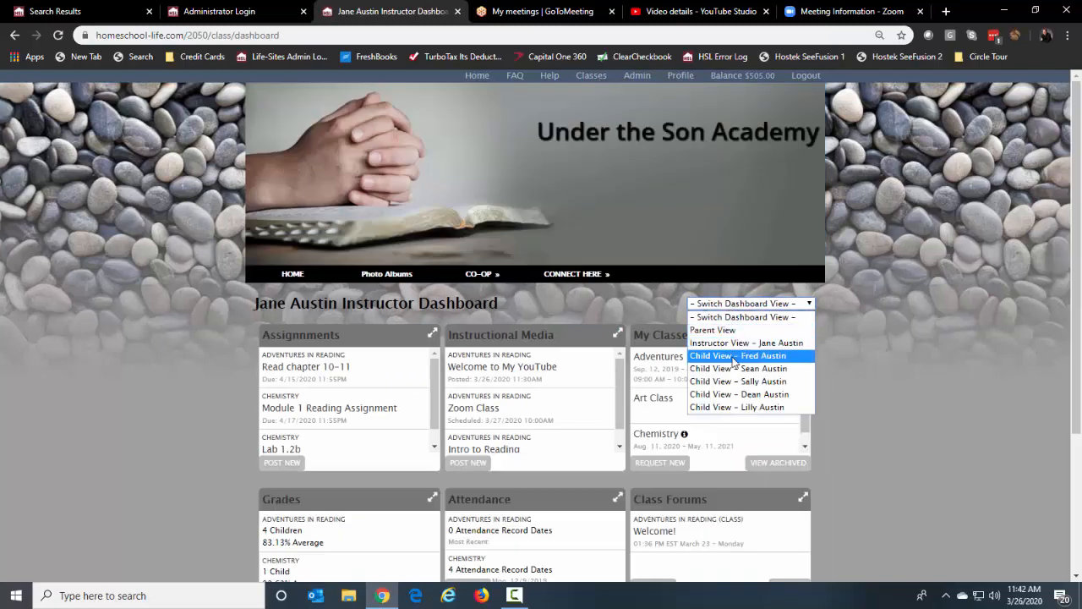
click(733, 355)
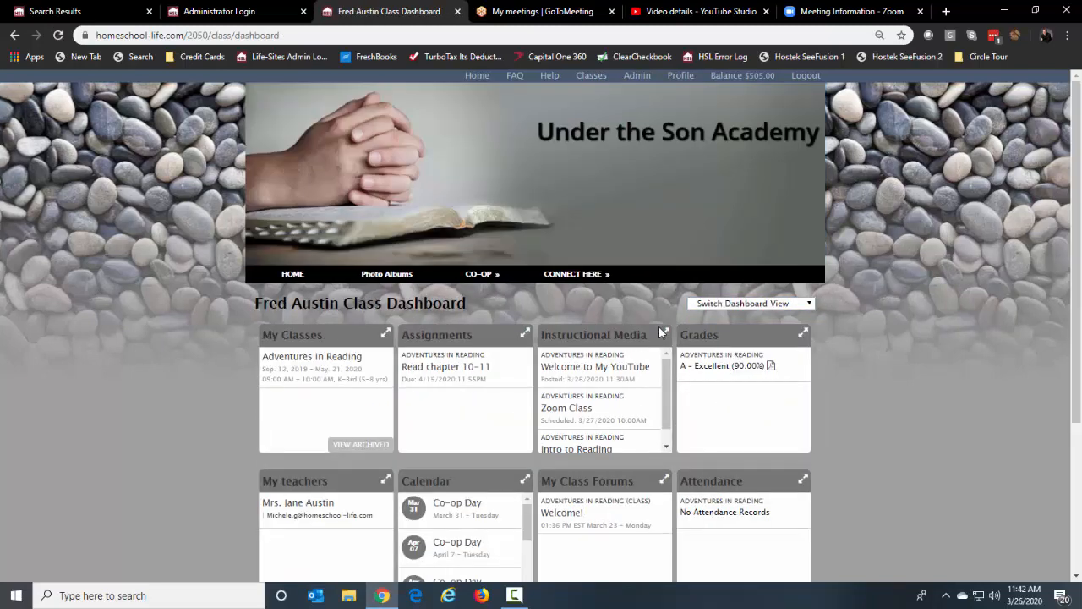
click(664, 333)
scroll(809, 375, down, 3)
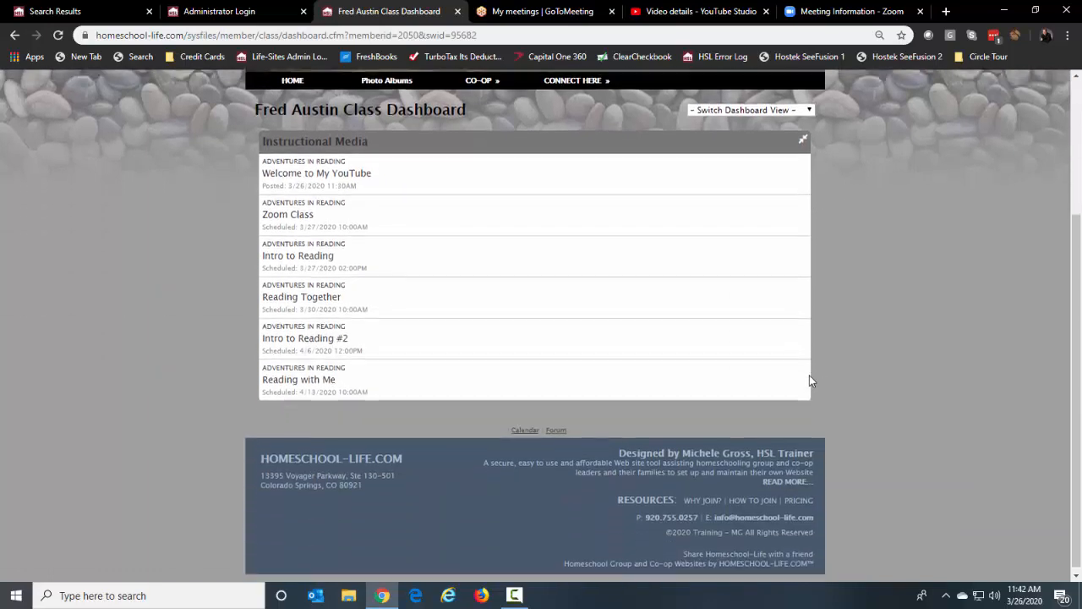
click(317, 382)
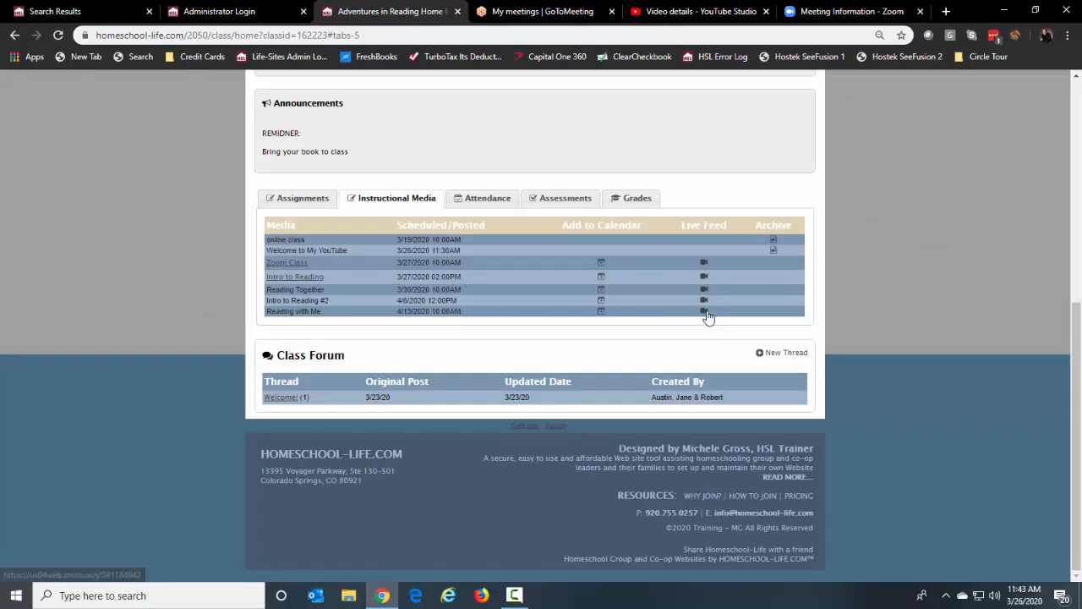
Show the Add to Your Calendar options for the session, then scroll back to the page top
click(599, 312)
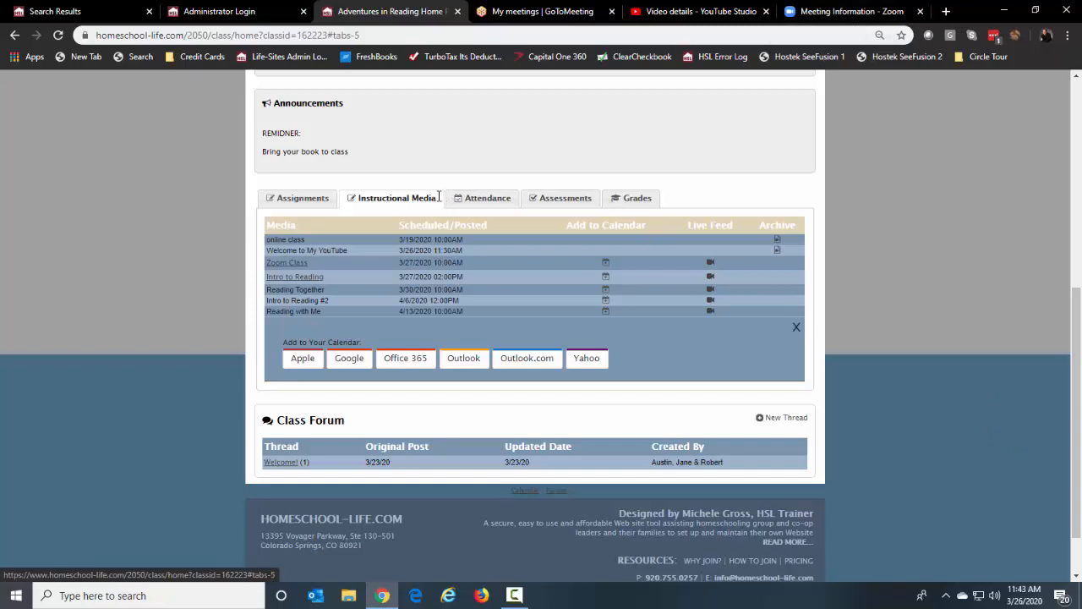
scroll(938, 342, up, 2)
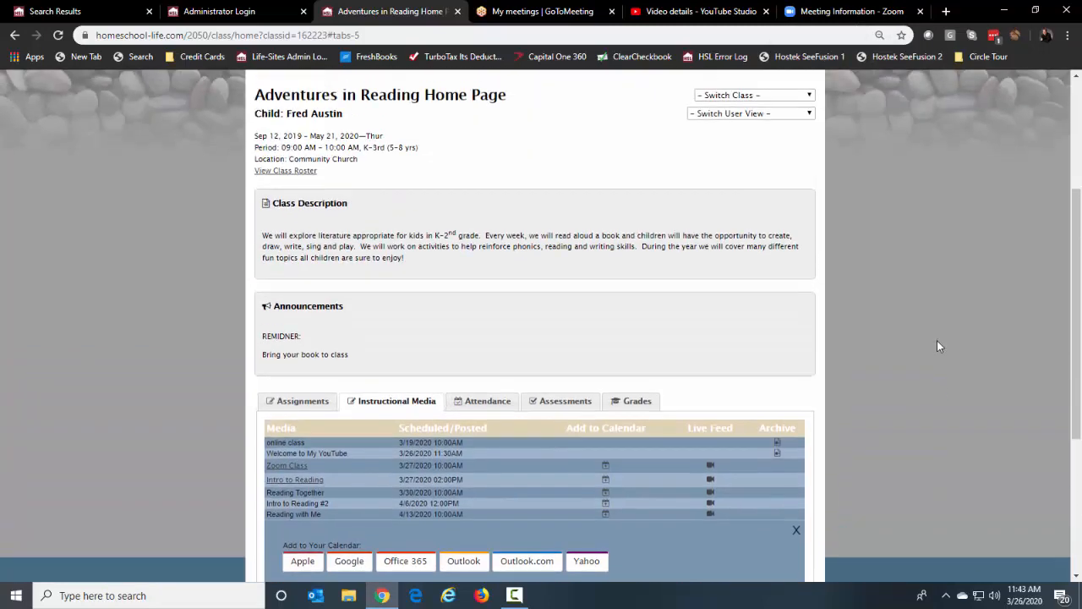